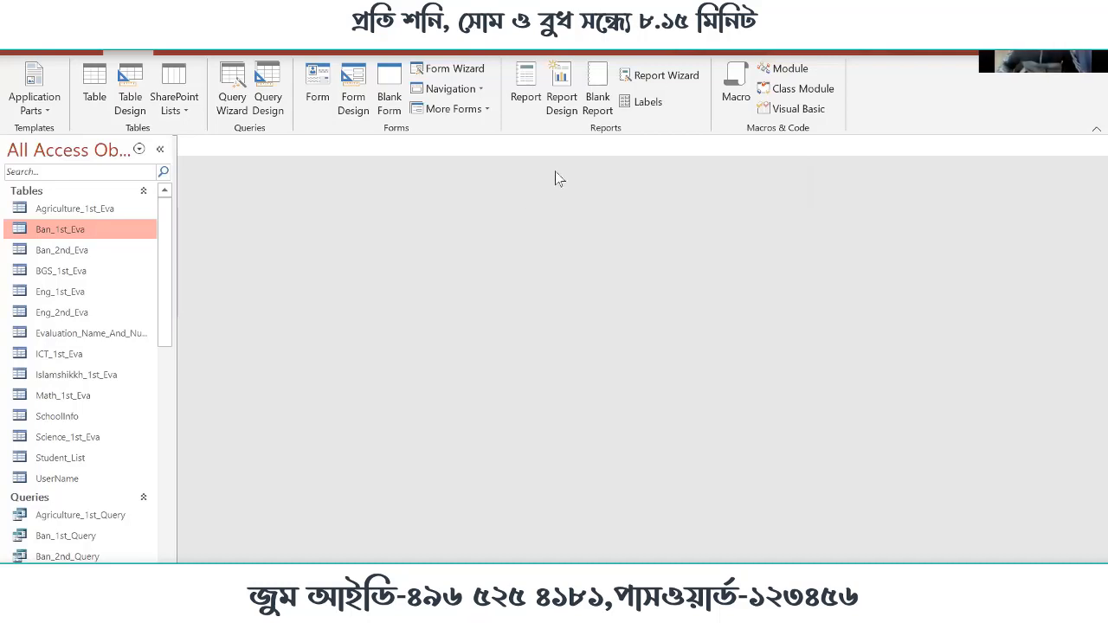
Create a new blank report in Design view
click(563, 101)
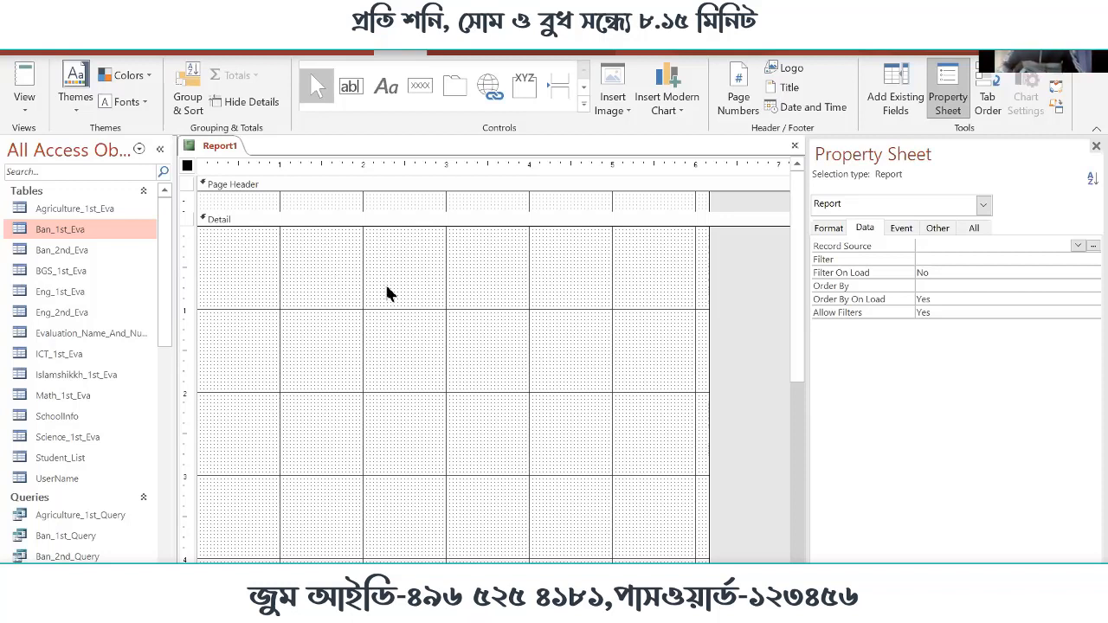
scroll(320, 463, down, 3)
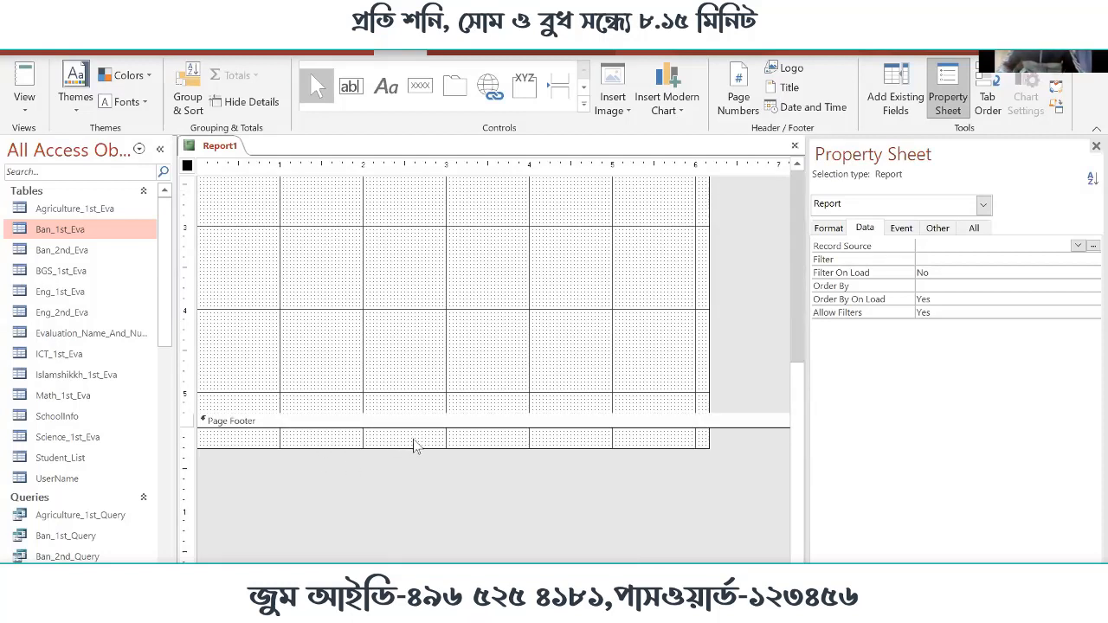
scroll(416, 445, up, 3)
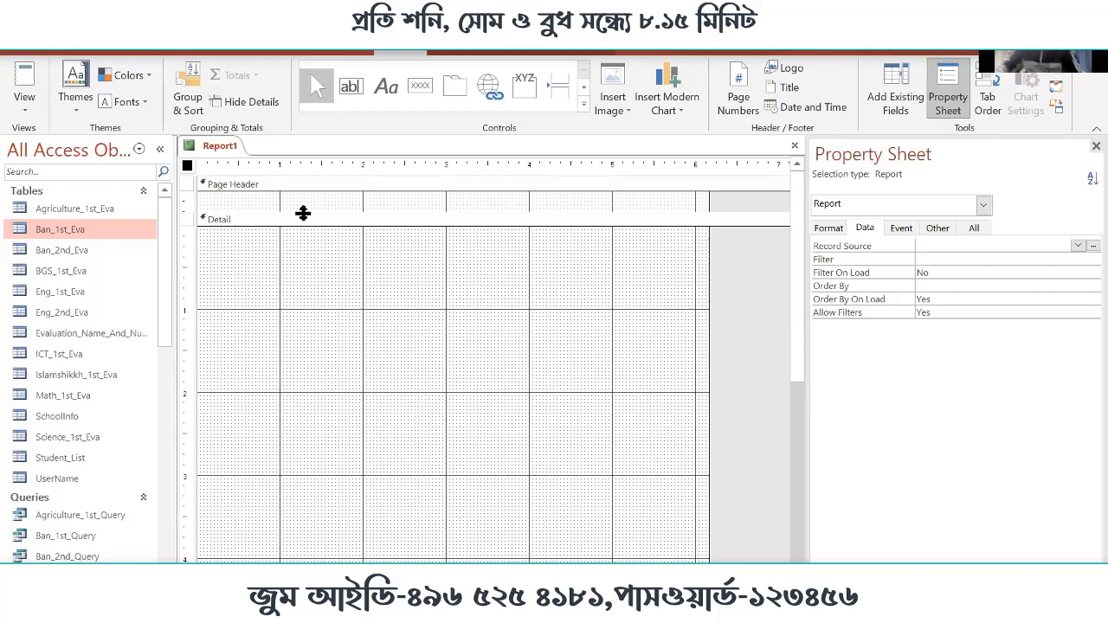
Enlarge the Page Header section to about 0.9 inch high
click(252, 185)
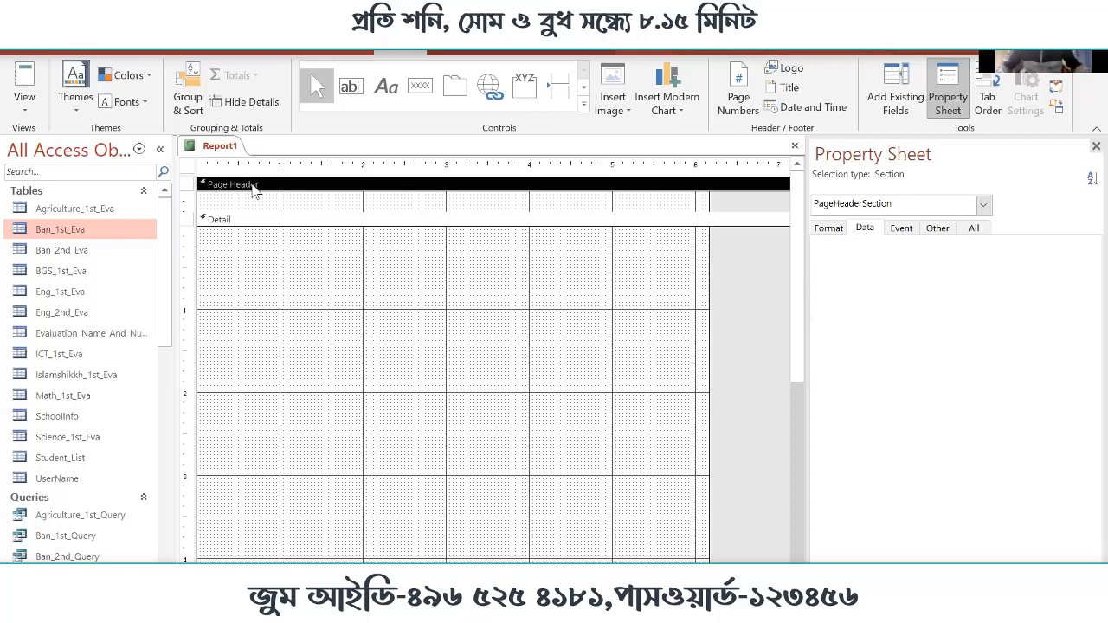
key(ctrl)
key(ctrl)
key(ctrl)
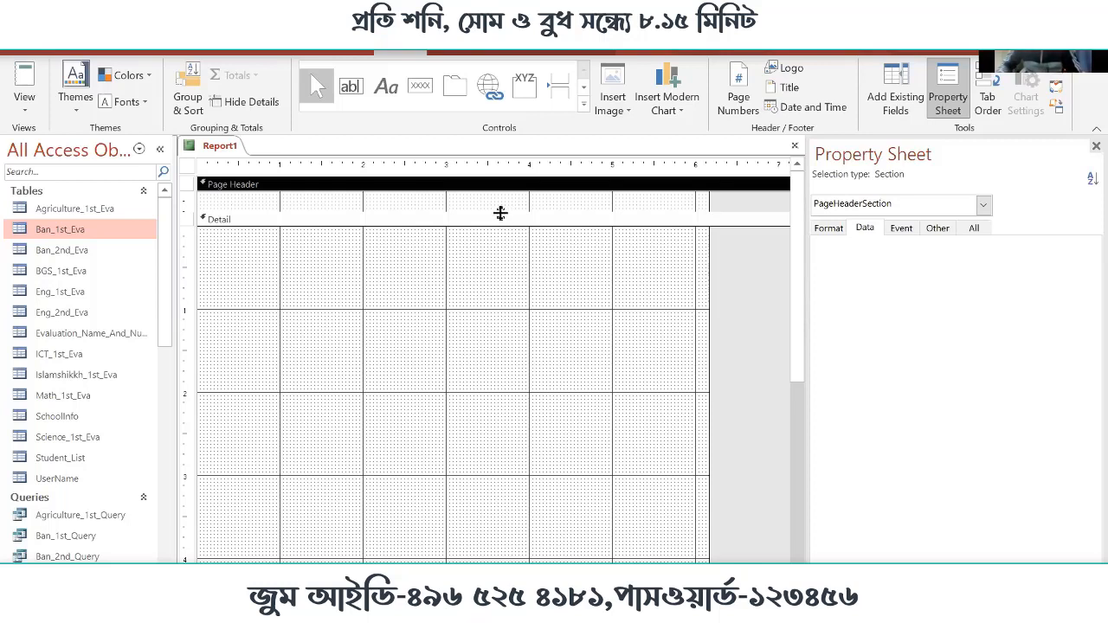
drag(500, 213, 504, 388)
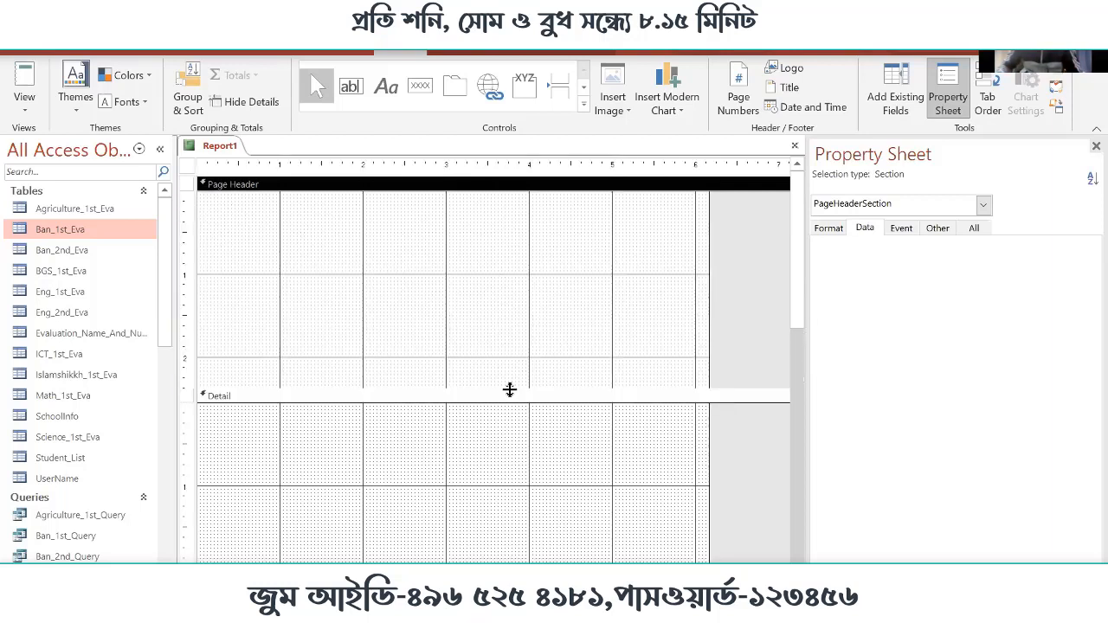
drag(510, 389, 515, 267)
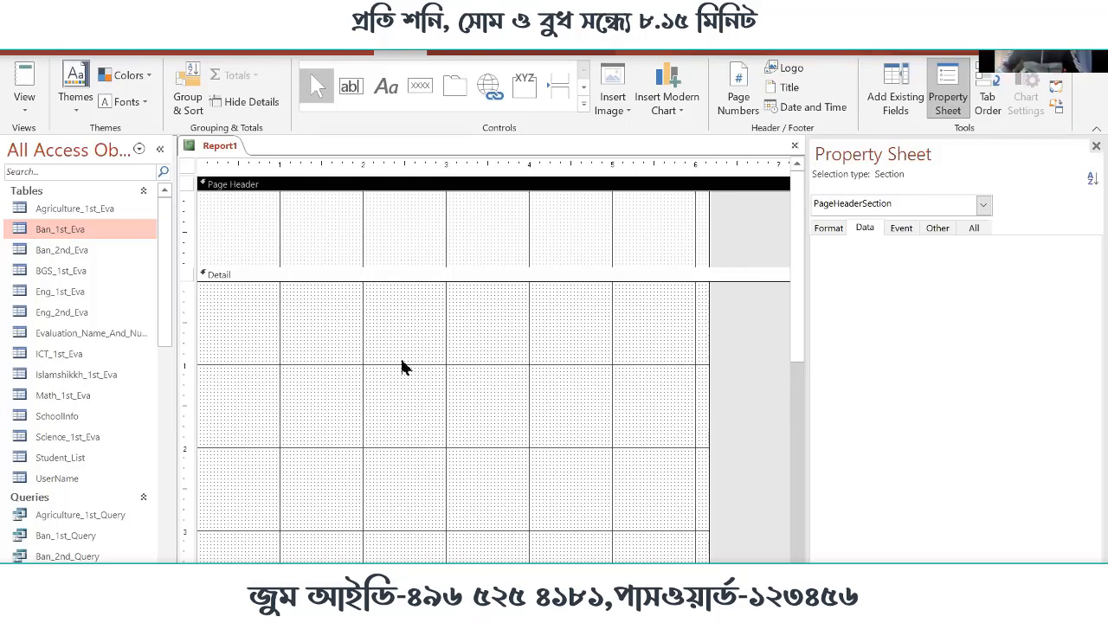
Add the Report Header/Footer sections and enlarge the Report Header to about 1.2 inches high
right_click(404, 317)
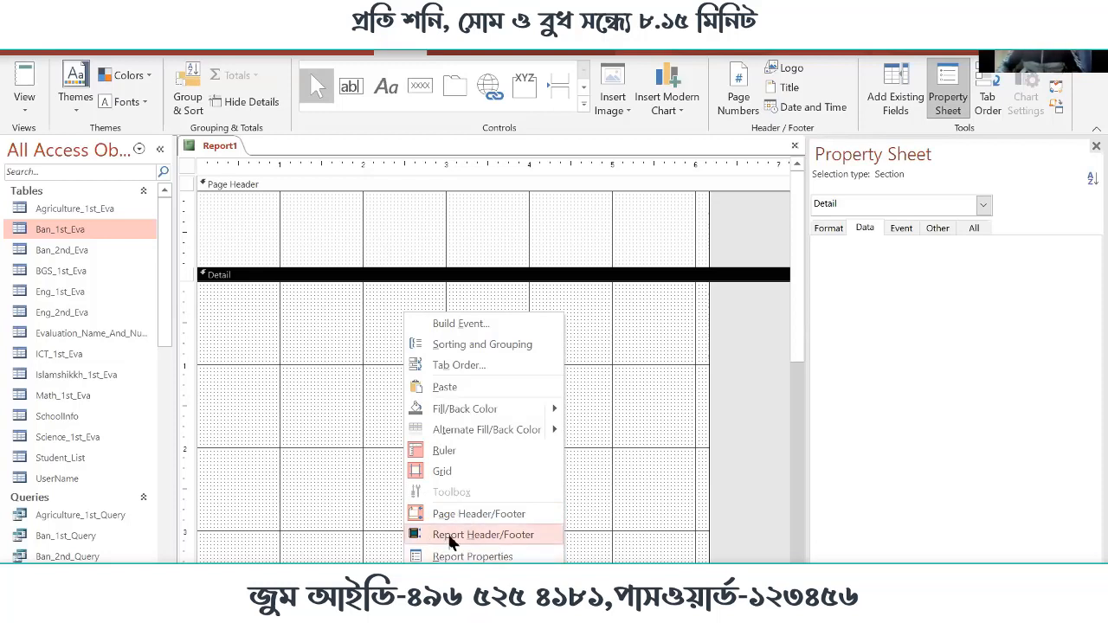
click(451, 541)
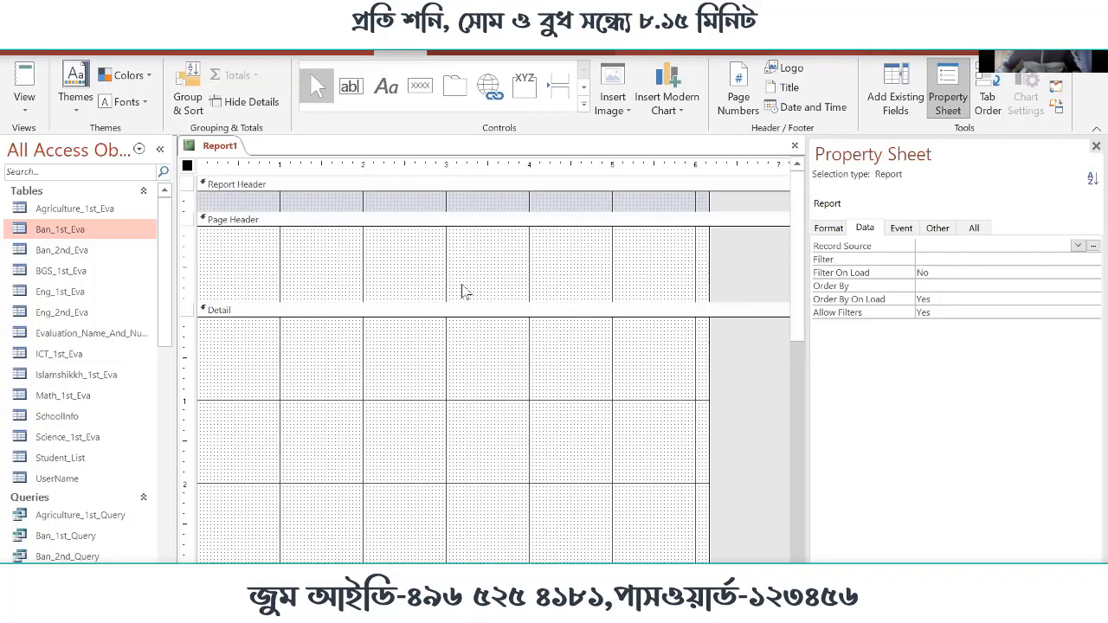
scroll(480, 292, down, 3)
scroll(484, 291, down, 1)
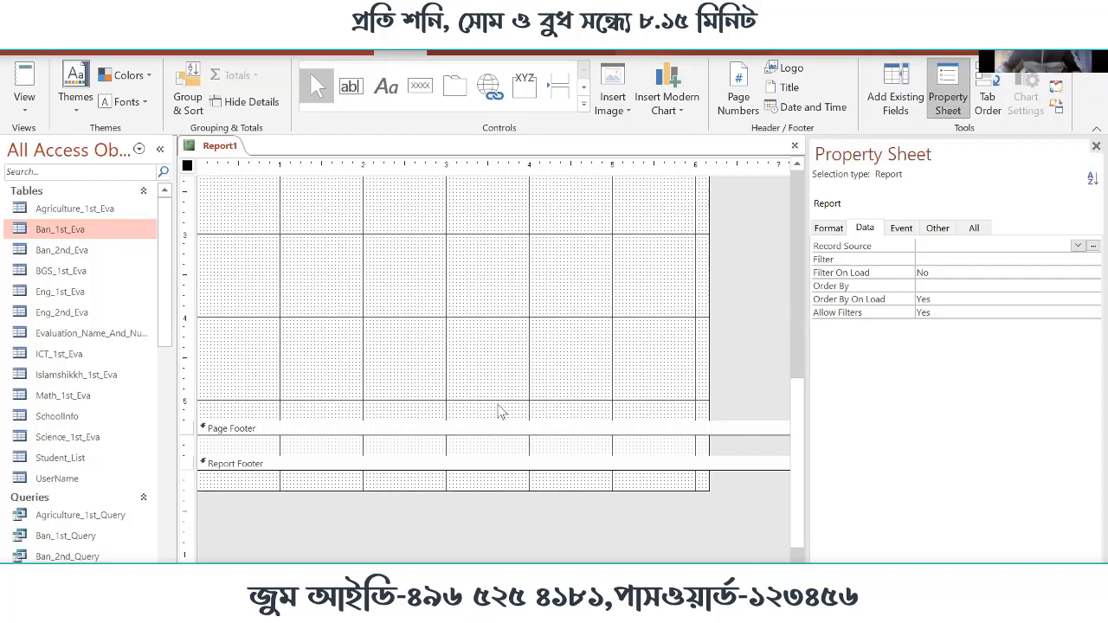
scroll(500, 411, up, 10)
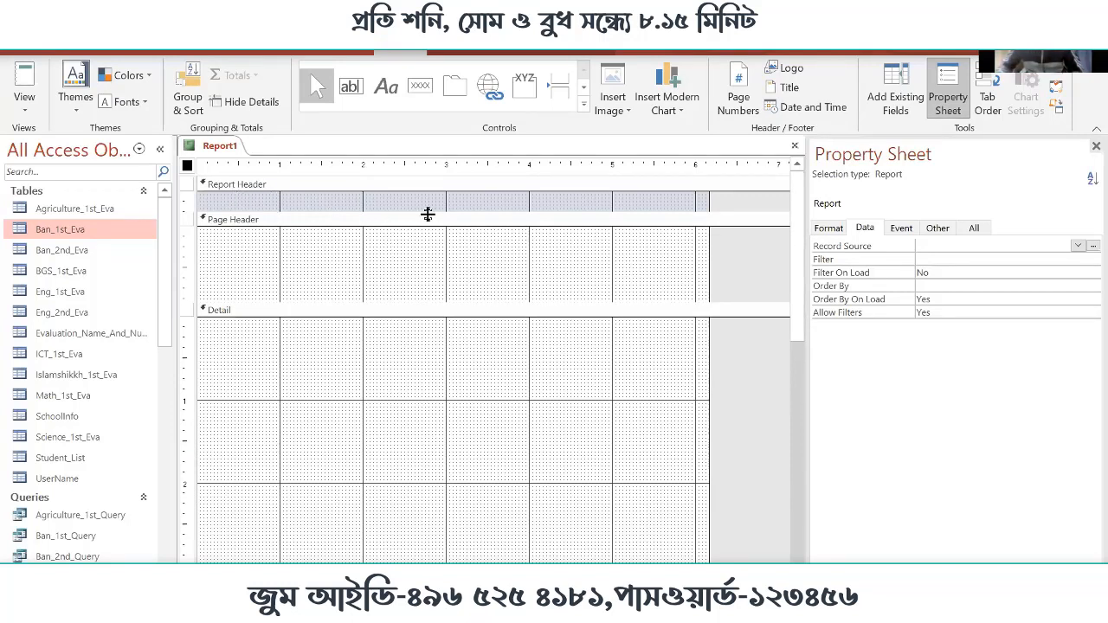
drag(425, 215, 430, 291)
click(481, 251)
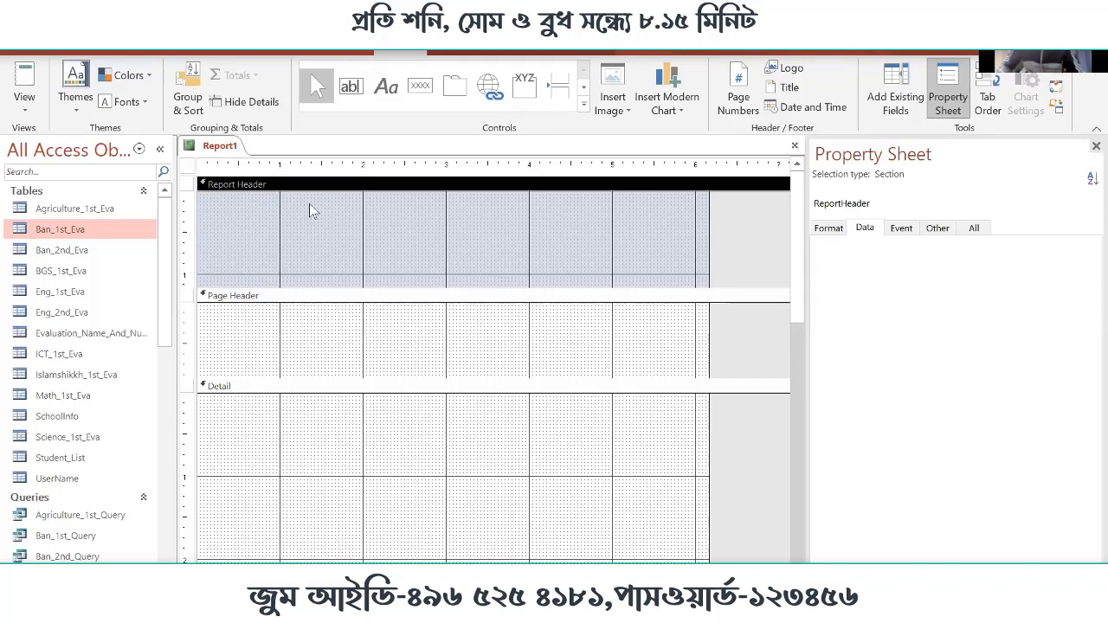
Examine the order of the report's sections, from the Page Header and Detail down to the Page Footer and Report Footer
click(321, 296)
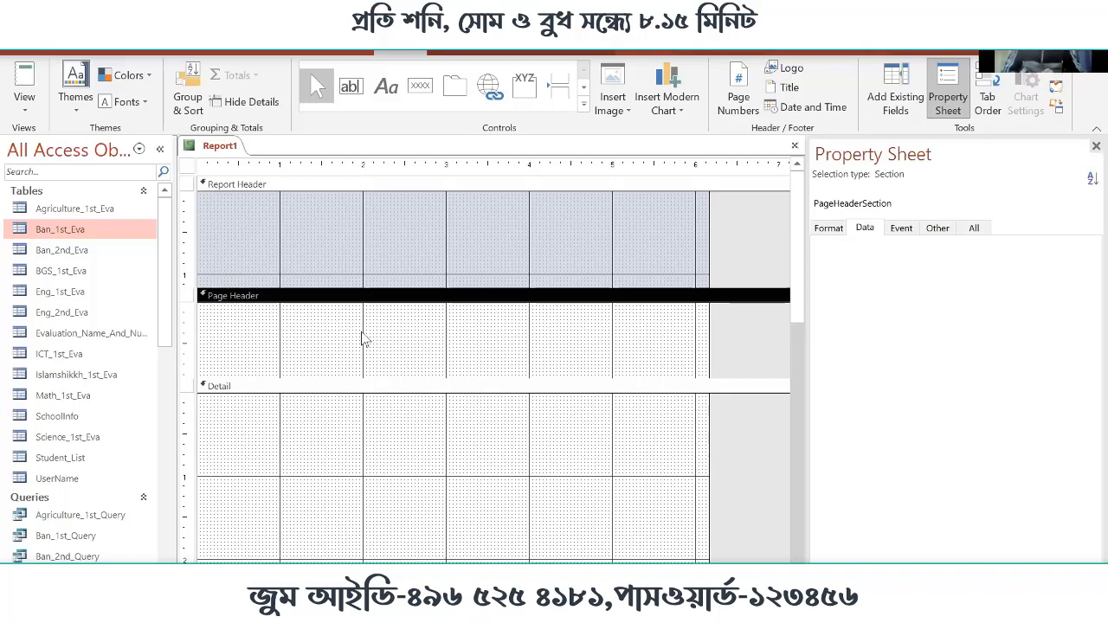
scroll(433, 371, down, 3)
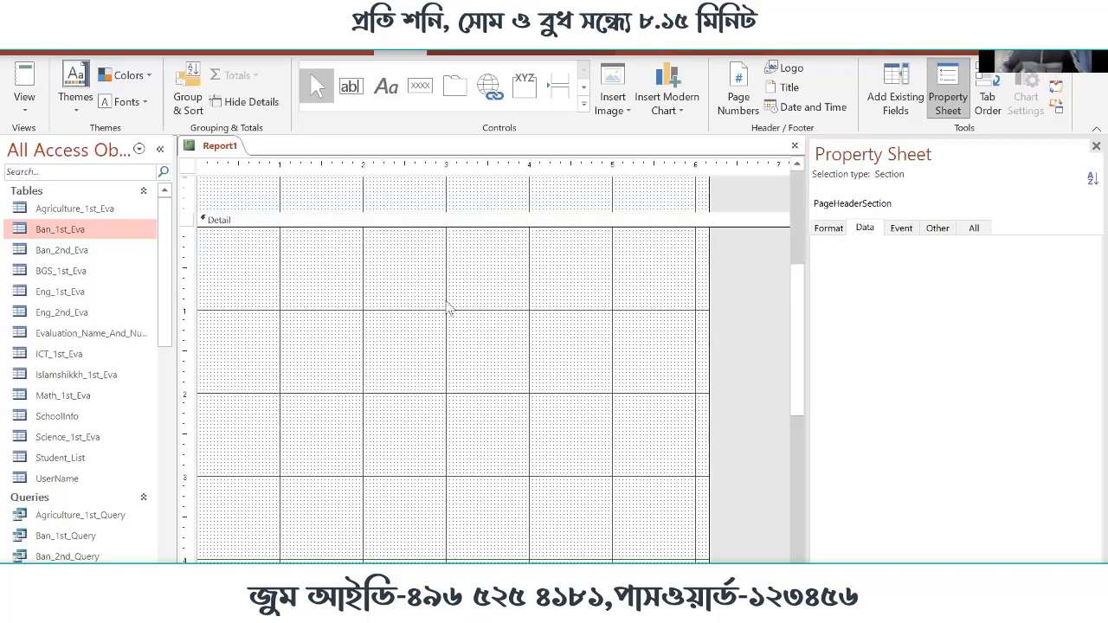
scroll(447, 307, up, 2)
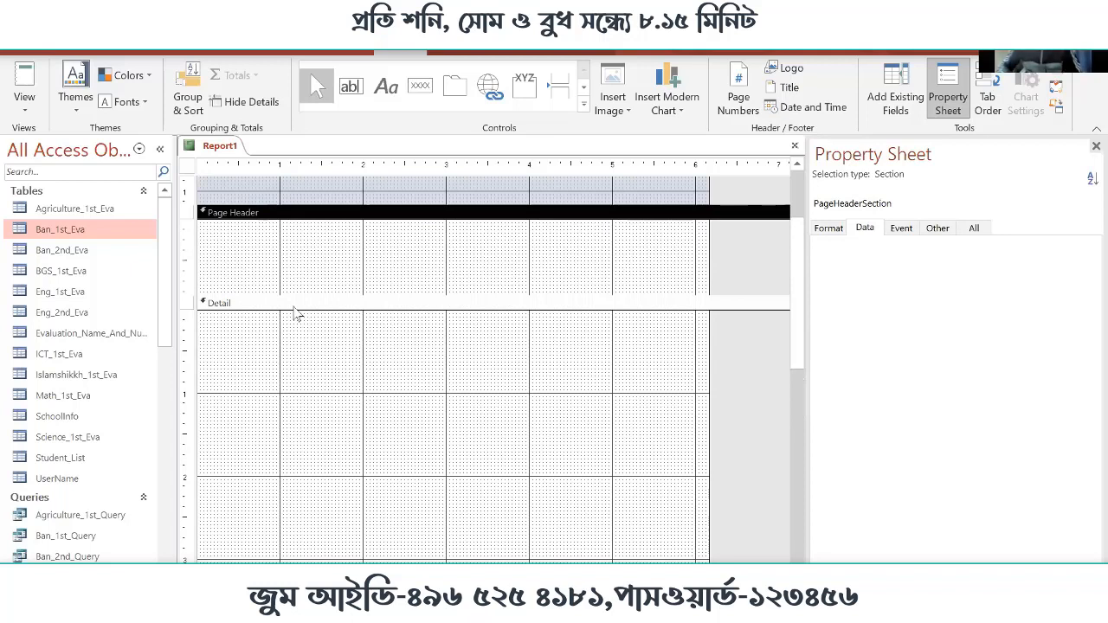
scroll(373, 286, up, 2)
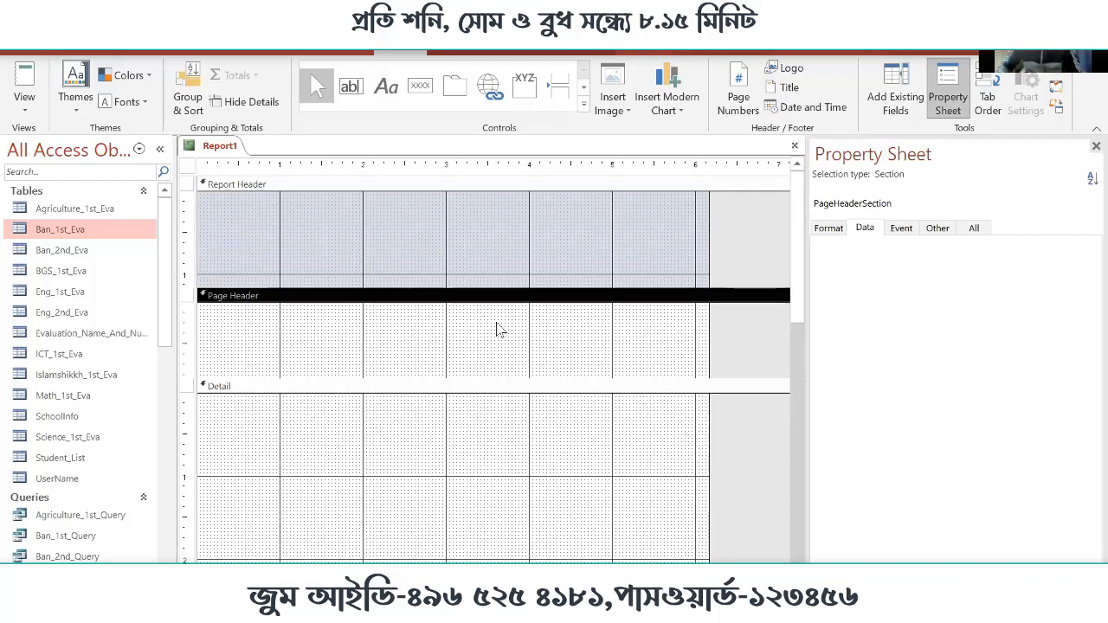
scroll(500, 331, down, 4)
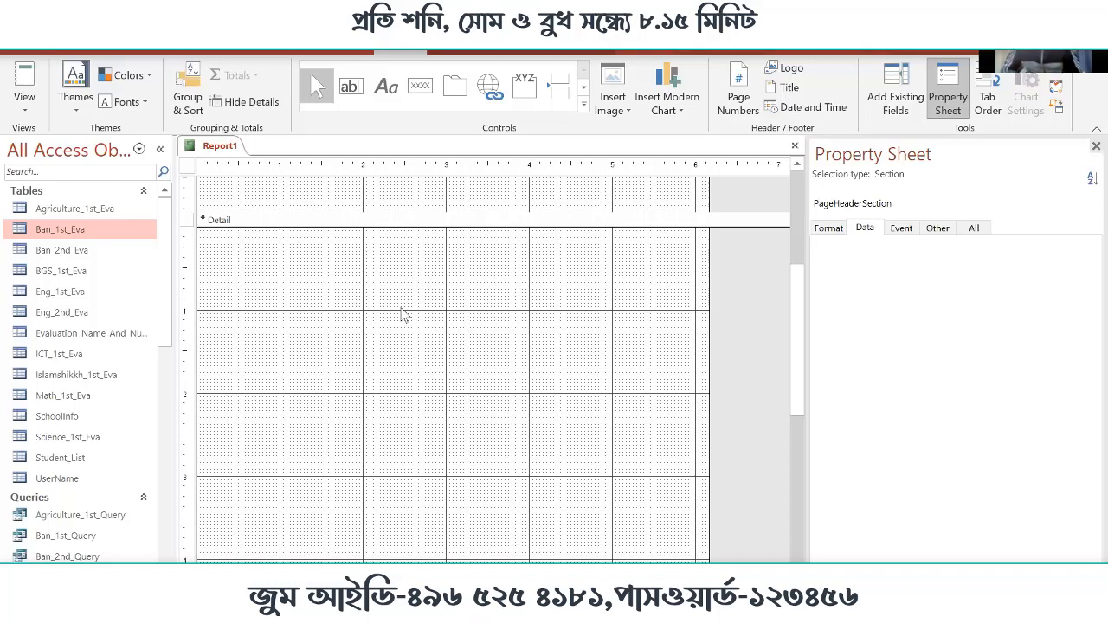
scroll(551, 310, down, 3)
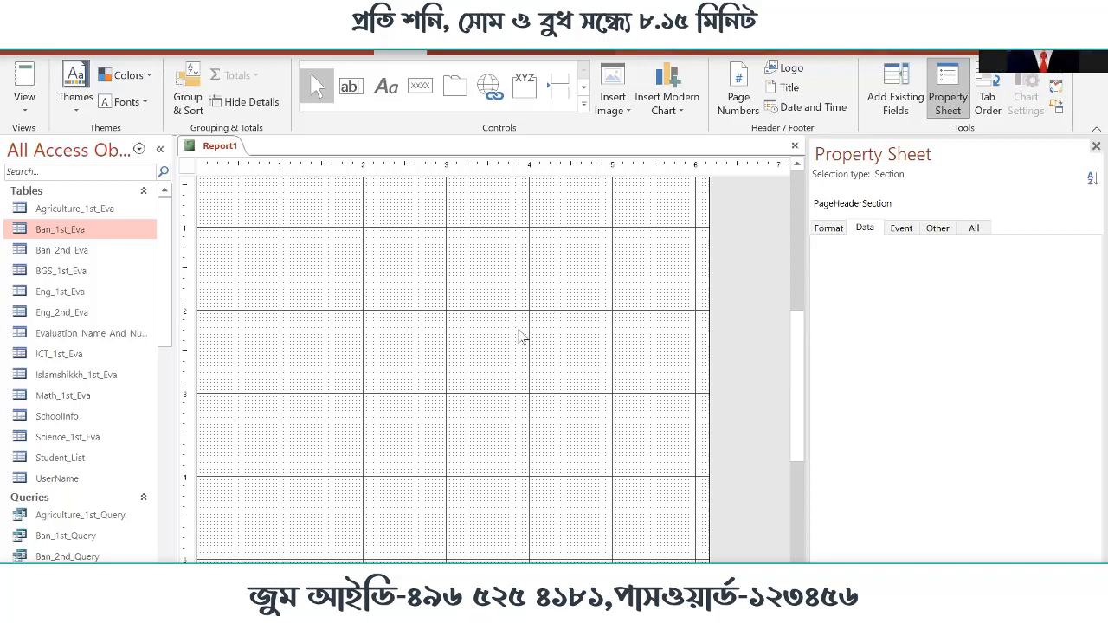
scroll(511, 336, down, 3)
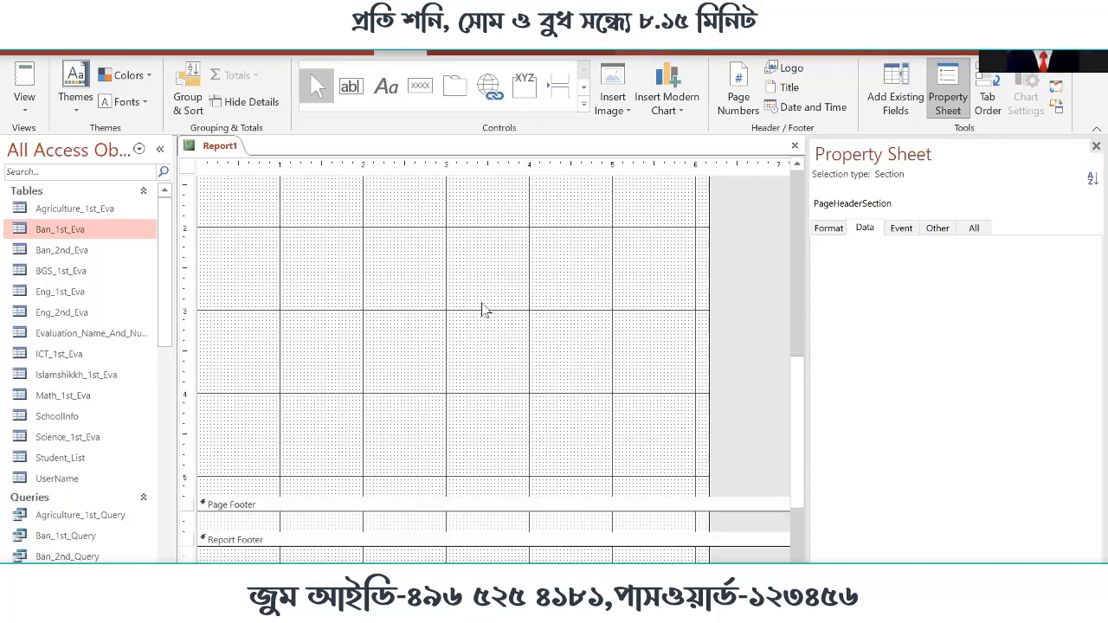
scroll(471, 322, down, 5)
click(356, 341)
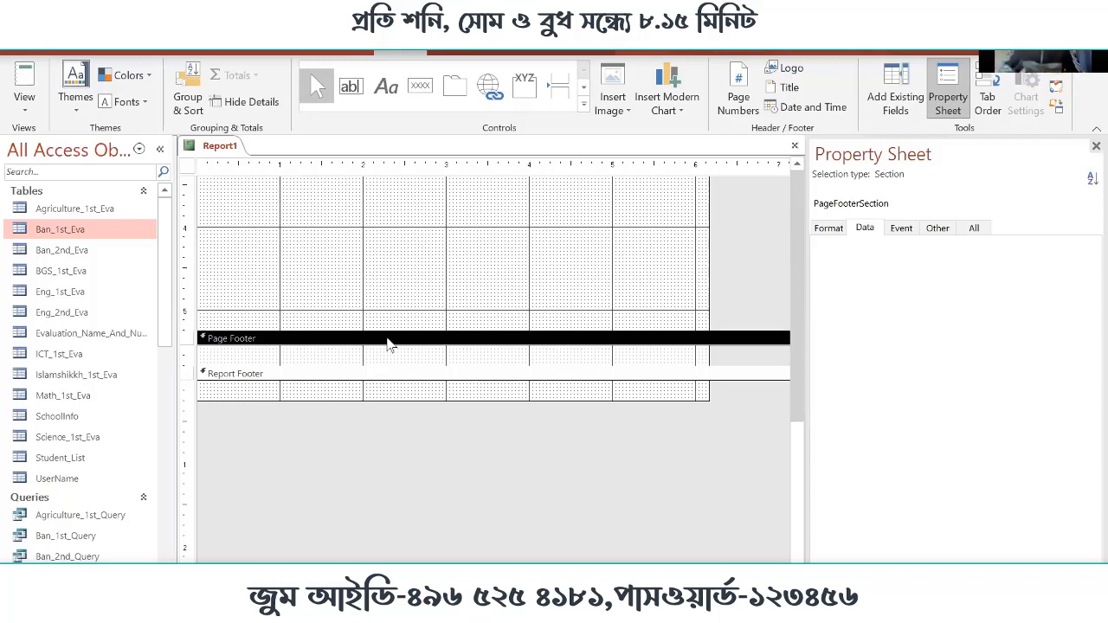
scroll(388, 344, up, 4)
scroll(414, 352, up, 2)
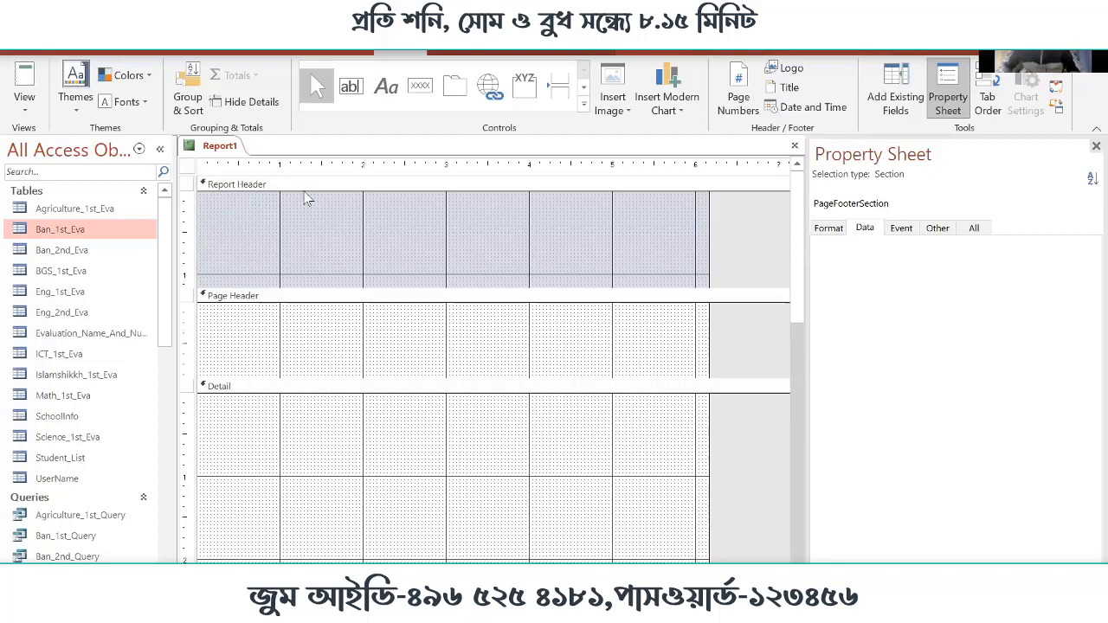
scroll(347, 294, down, 6)
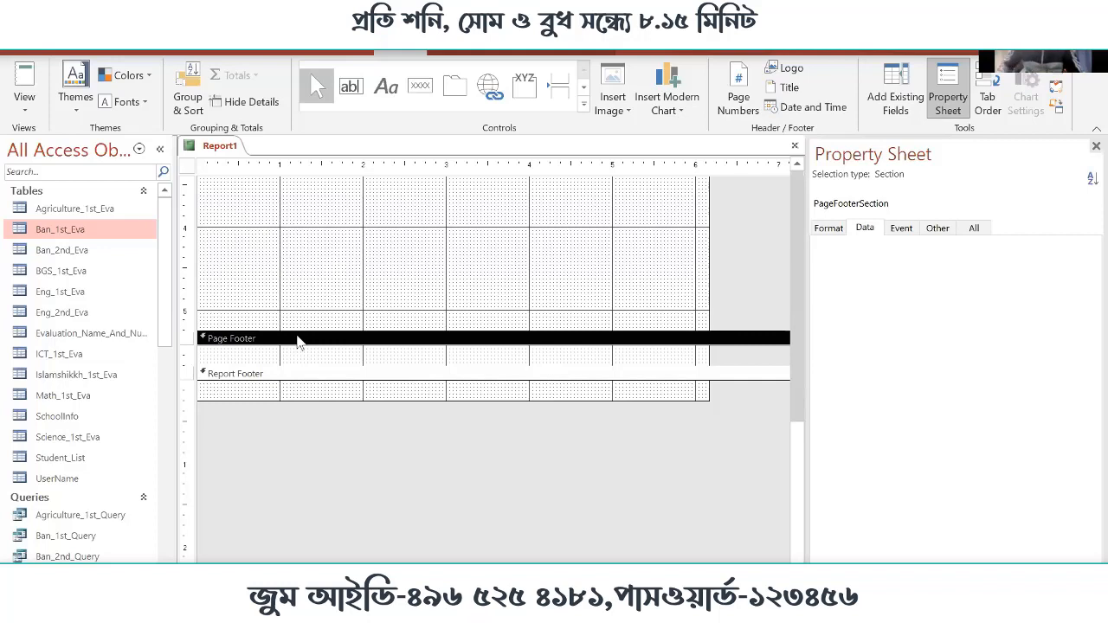
click(368, 377)
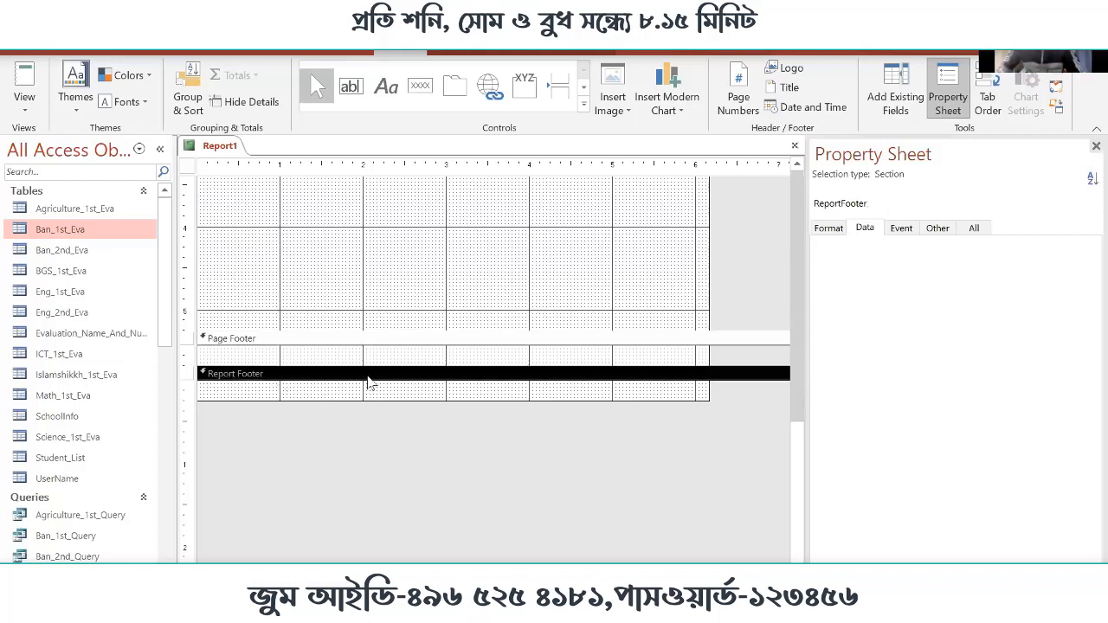
scroll(368, 381, up, 6)
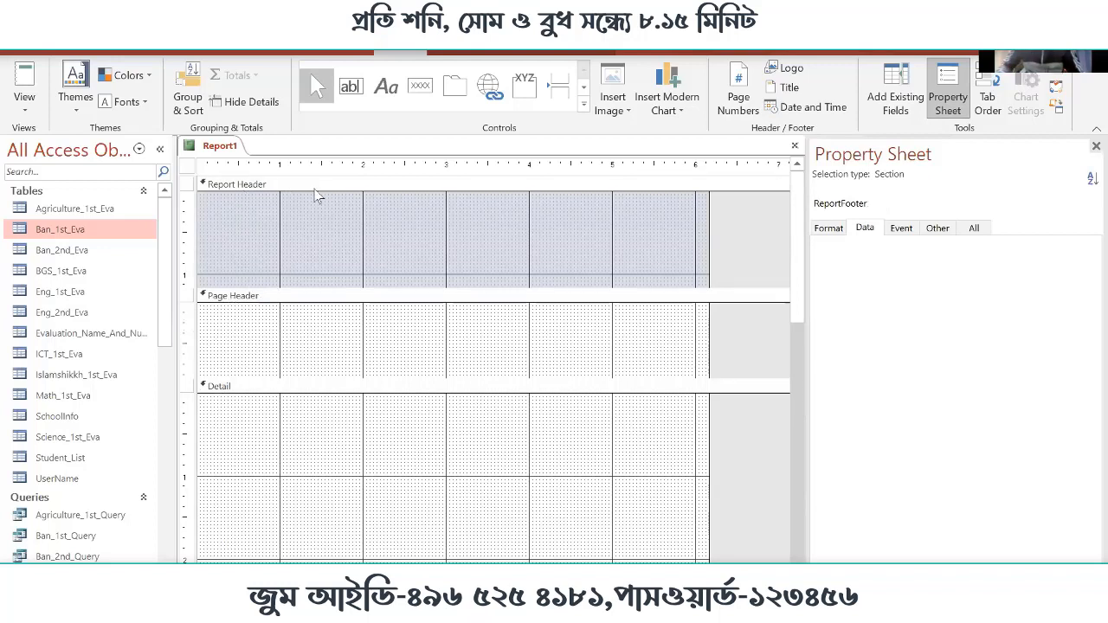
scroll(359, 280, down, 6)
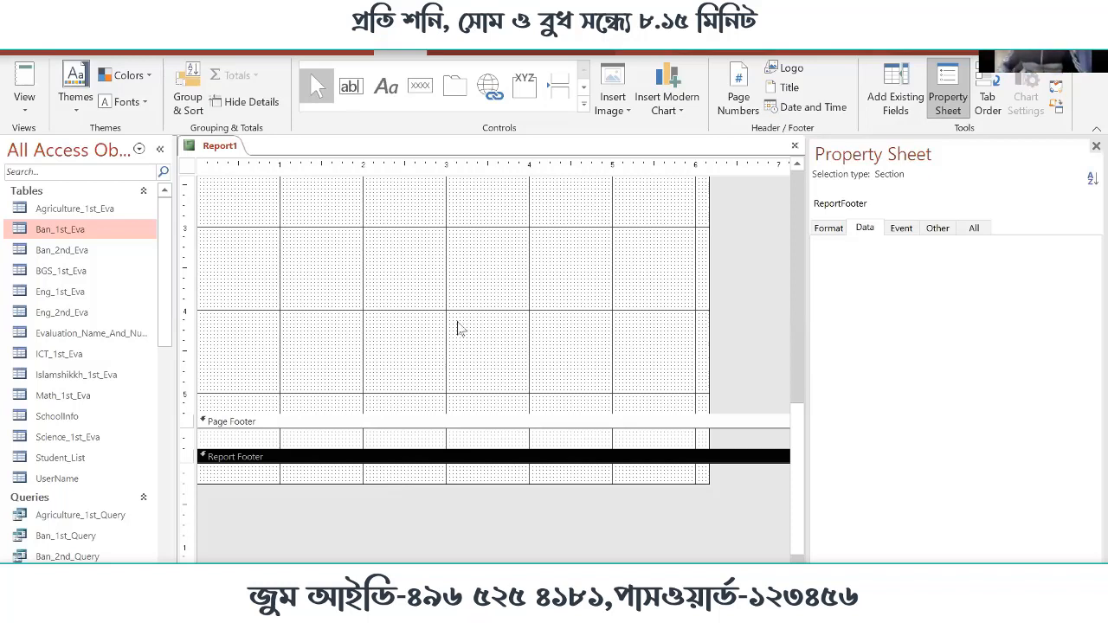
scroll(459, 299, up, 10)
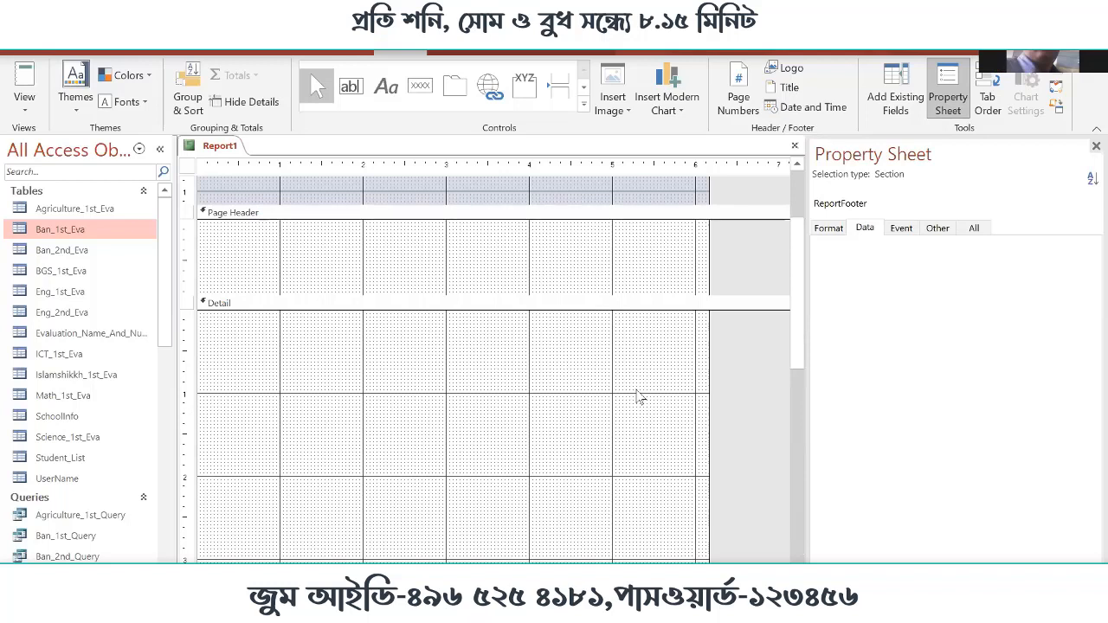
scroll(528, 251, up, 2)
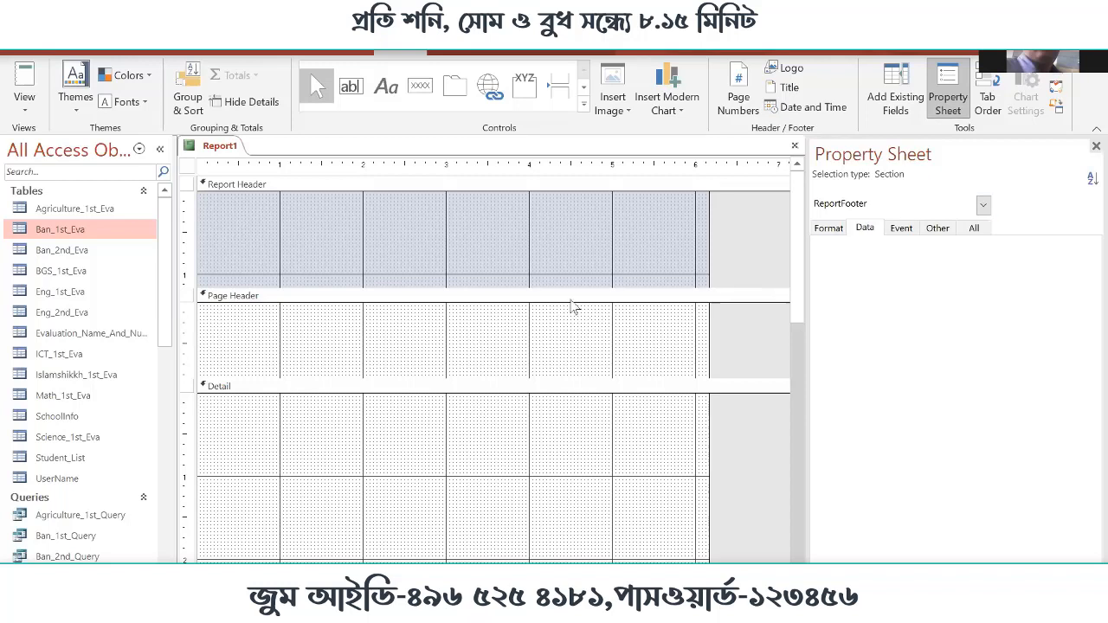
scroll(571, 305, down, 3)
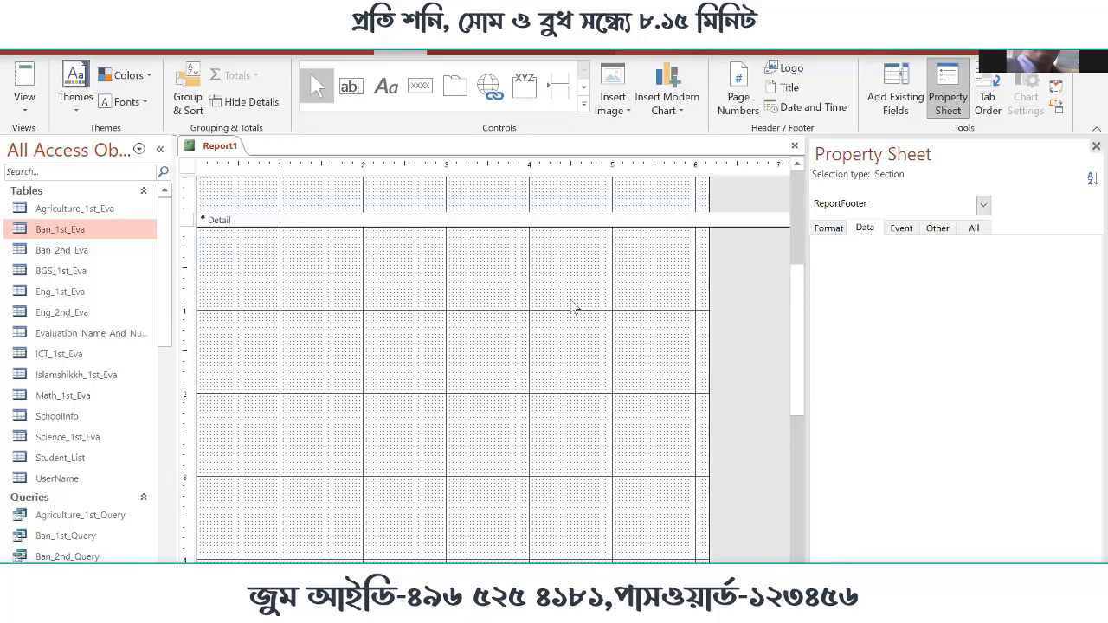
scroll(571, 305, up, 3)
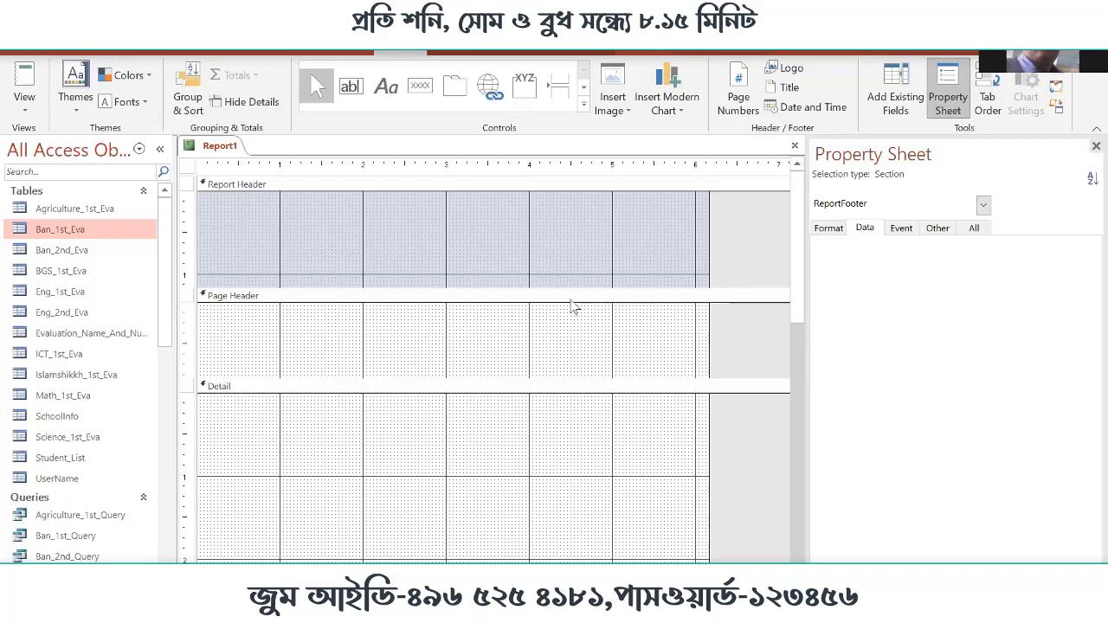
scroll(571, 304, down, 7)
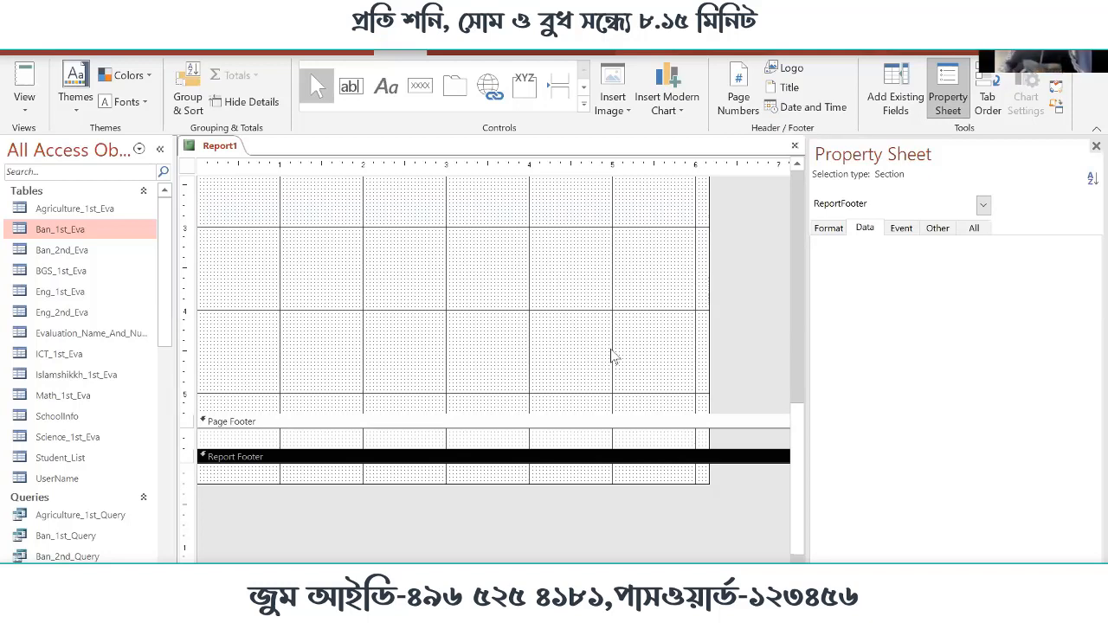
scroll(589, 332, up, 3)
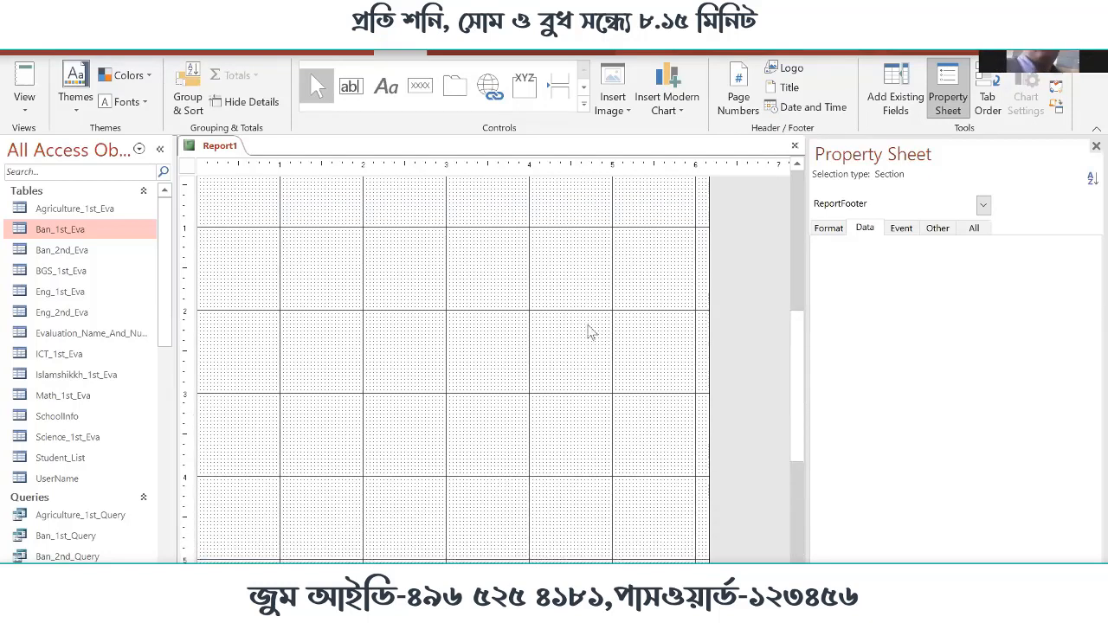
scroll(589, 332, up, 2)
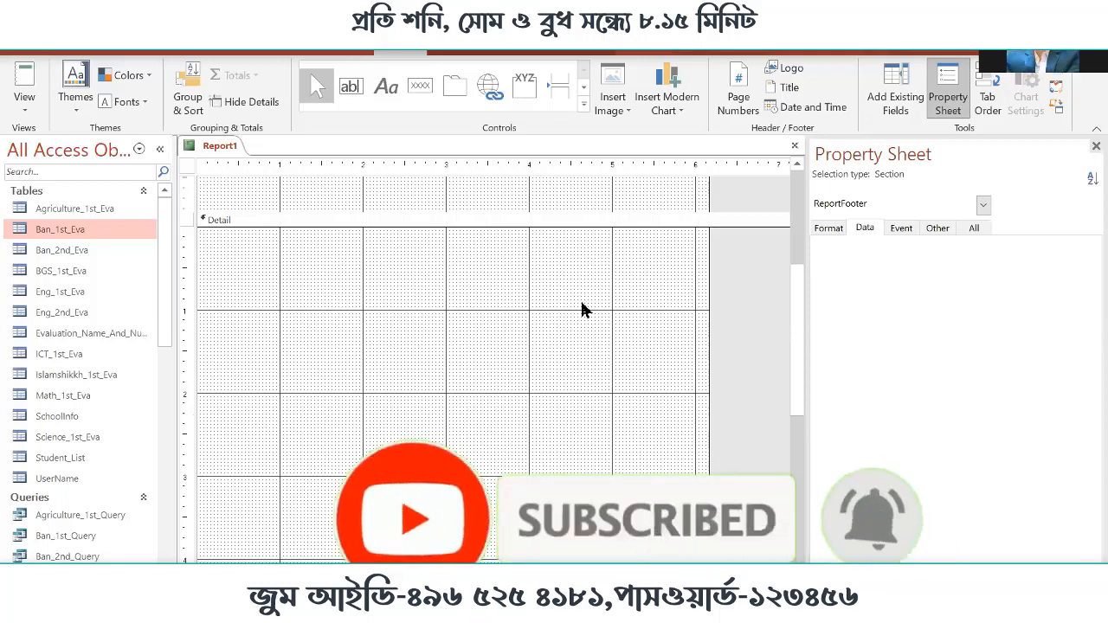
scroll(701, 300, up, 3)
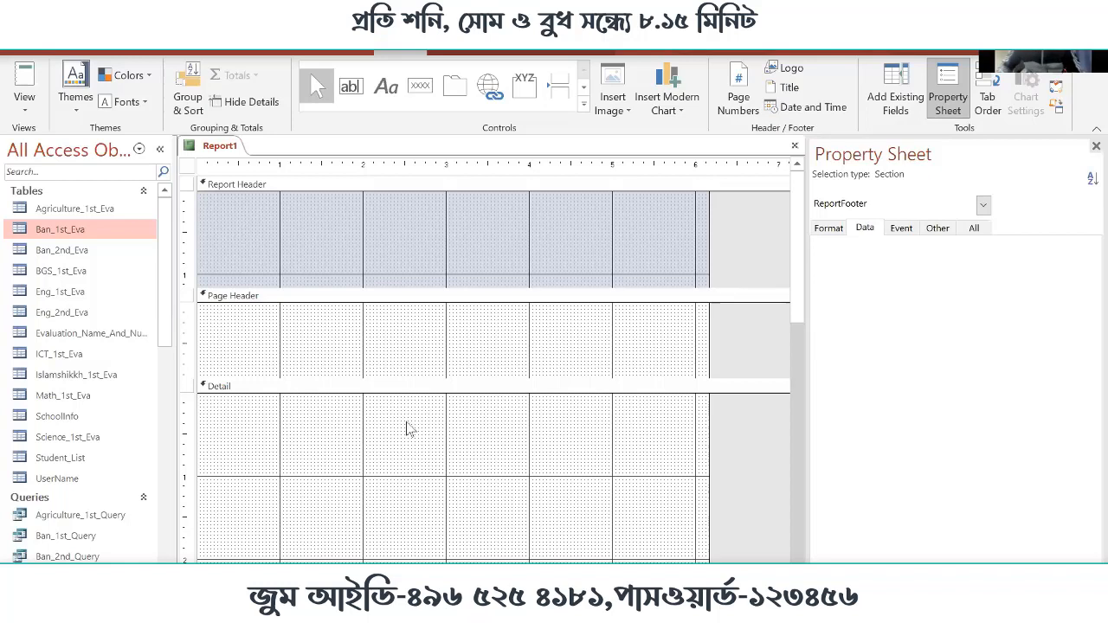
scroll(413, 424, down, 1)
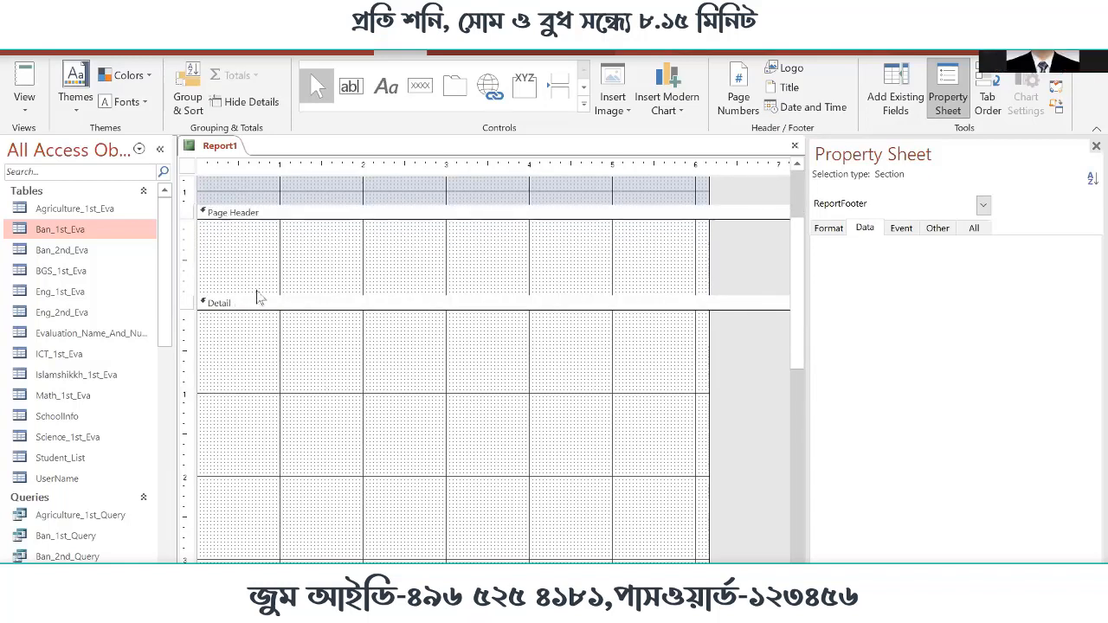
scroll(366, 242, up, 1)
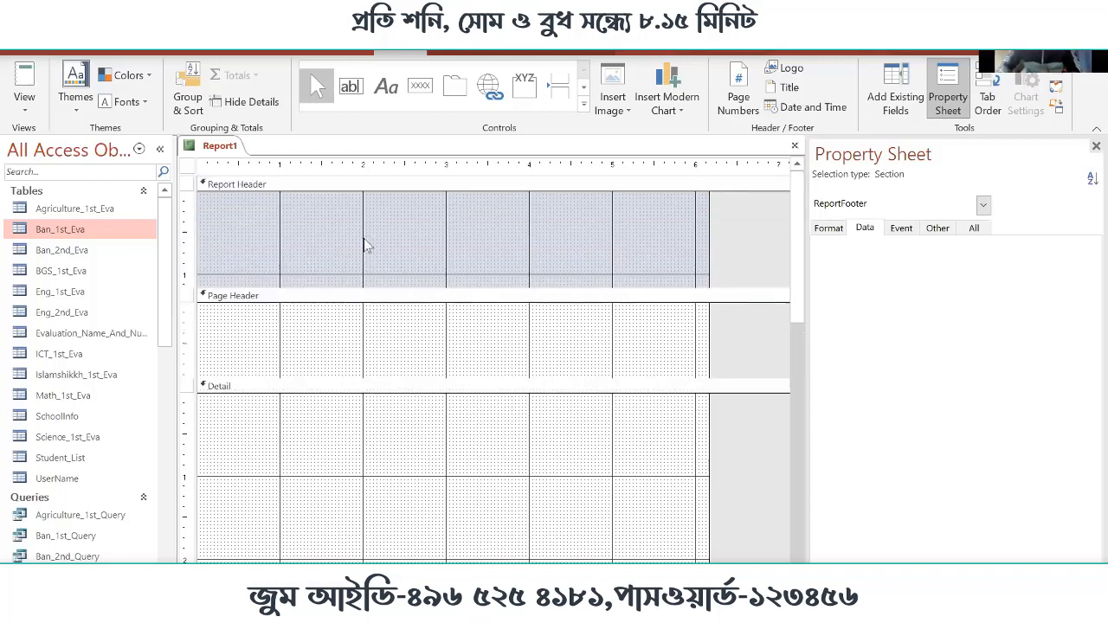
Review the blank report's sections and close the report without saving it
scroll(402, 381, down, 3)
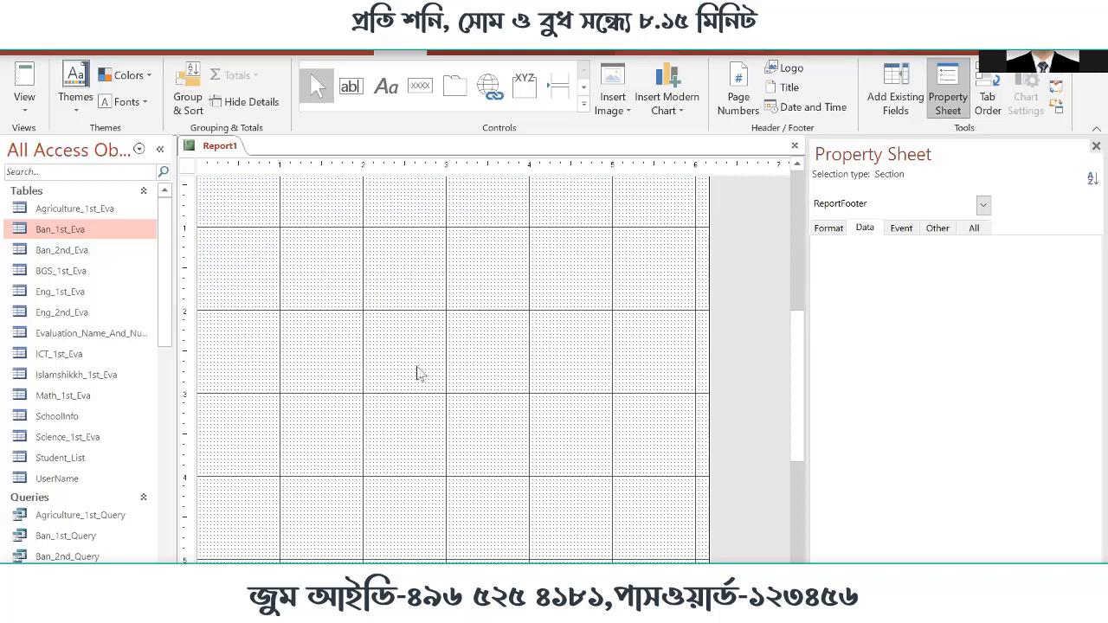
scroll(418, 373, up, 3)
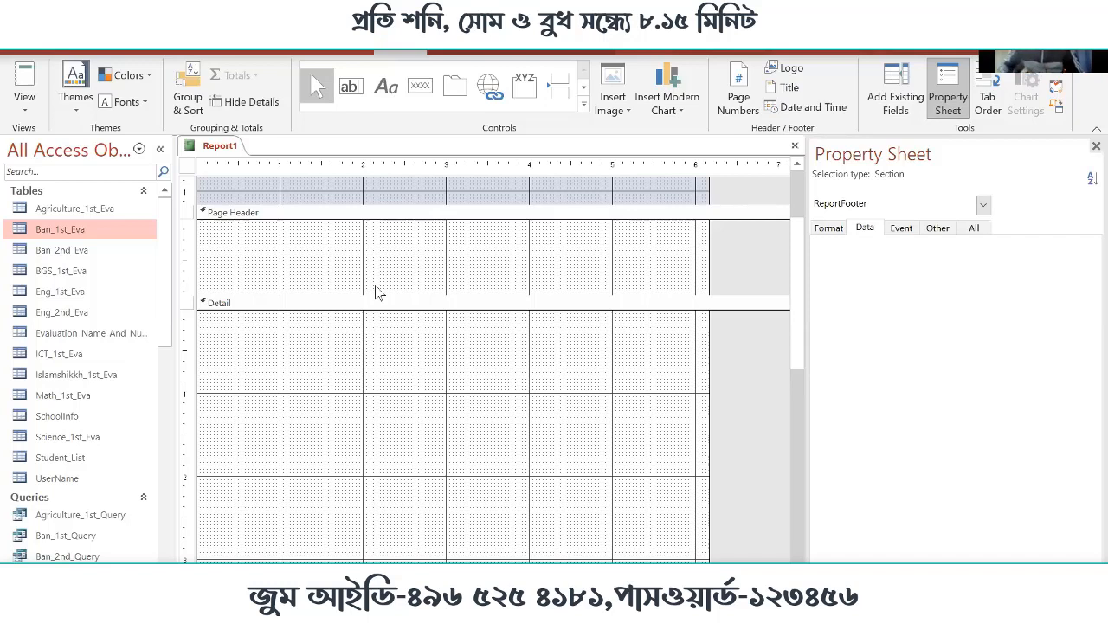
scroll(437, 282, up, 2)
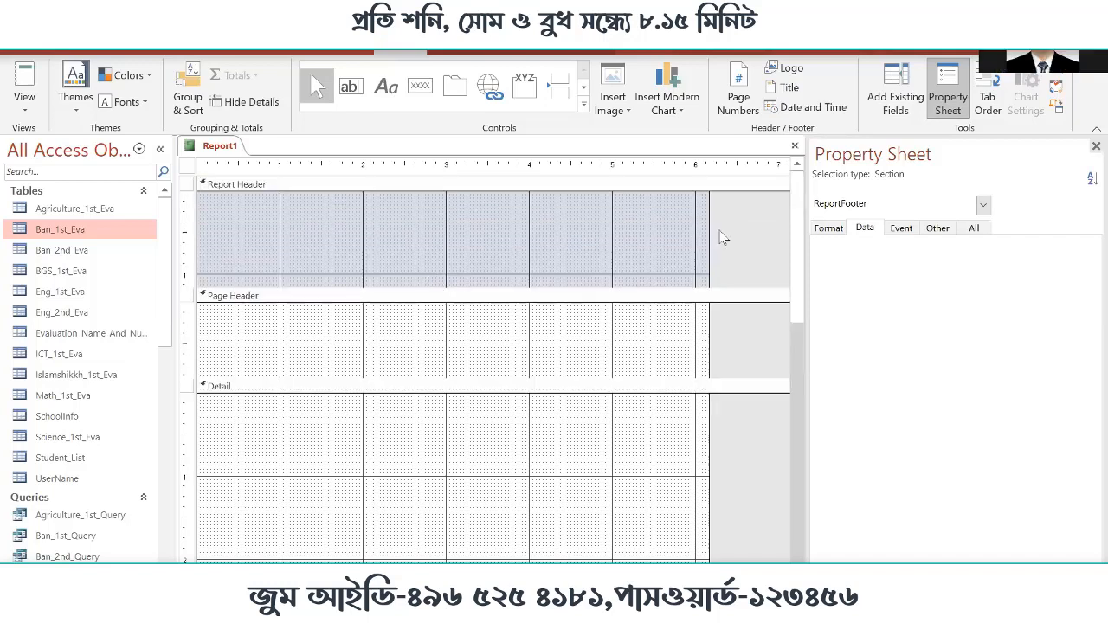
click(793, 145)
click(564, 370)
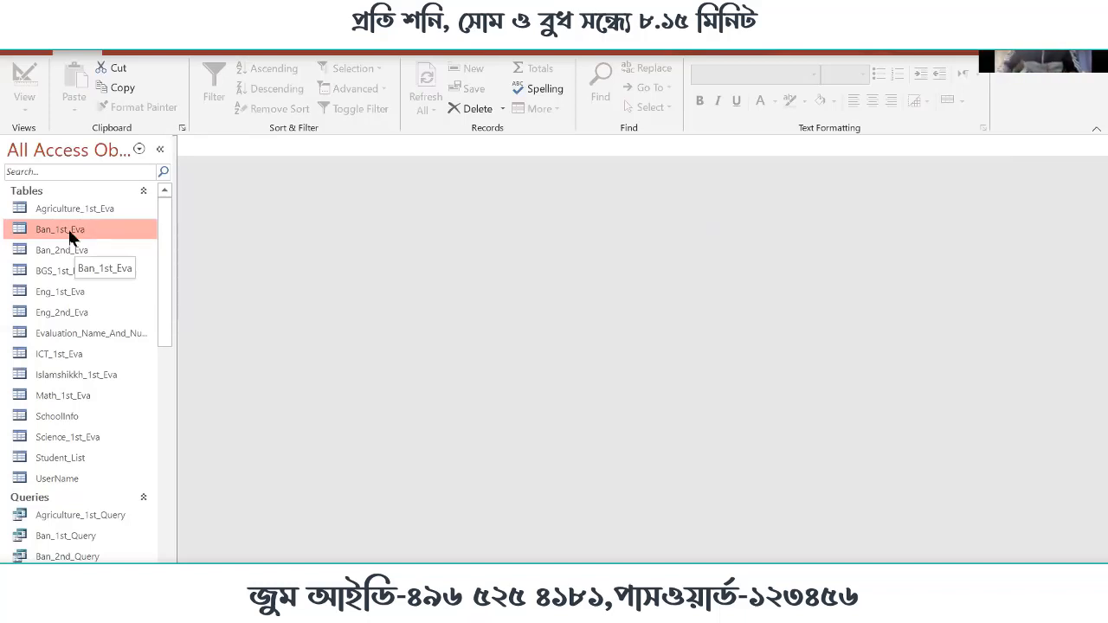
Look through the tables and queries available as report sources, including Ban_2nd_Eva and Ban_2nd_Query
scroll(110, 483, down, 2)
scroll(110, 483, down, 1)
click(71, 394)
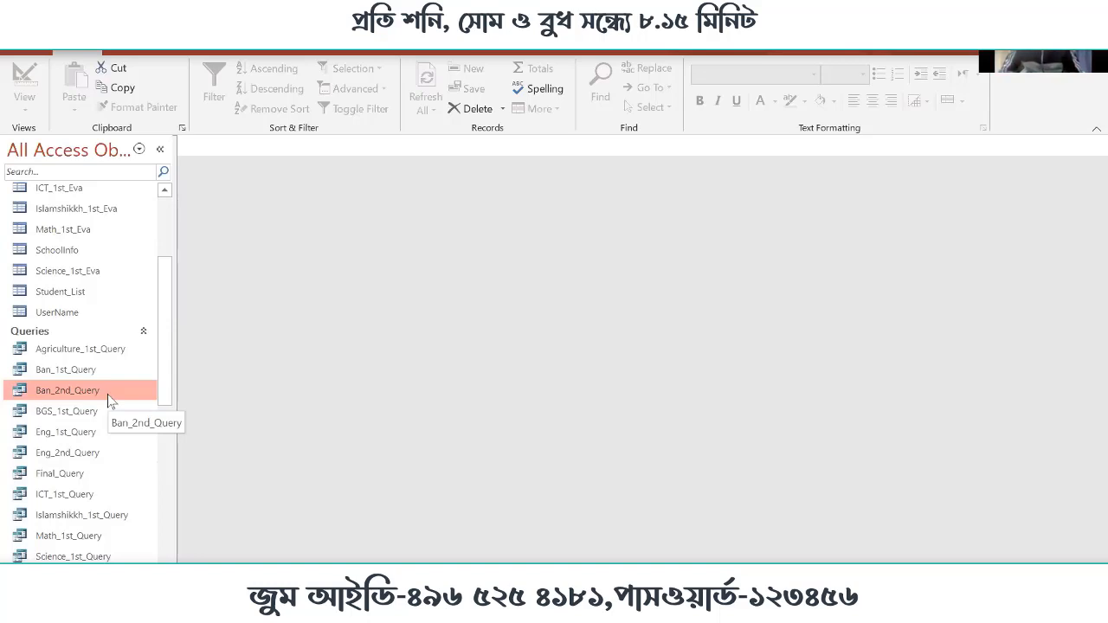
scroll(97, 400, up, 3)
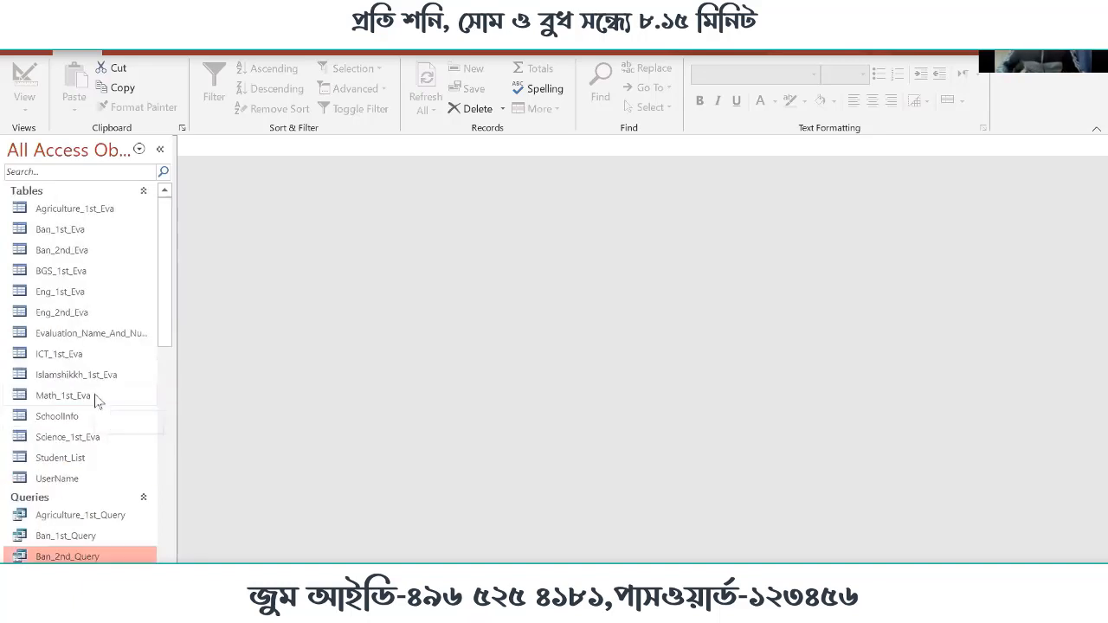
click(62, 250)
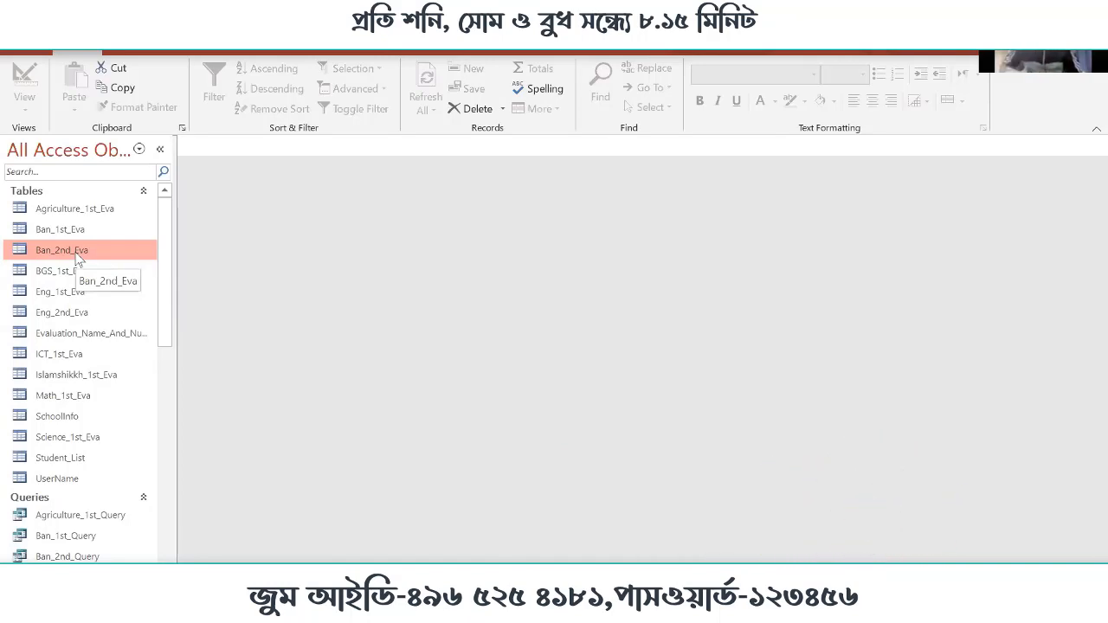
click(73, 556)
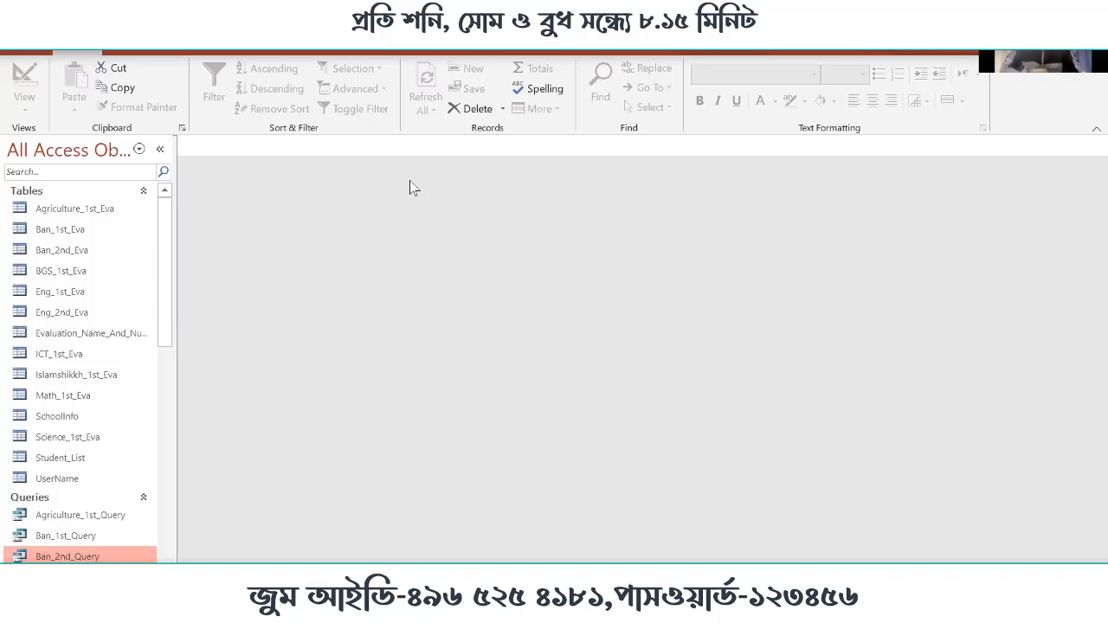
Create a basic report from the Ban_1st_Eva table and look over its records
click(67, 229)
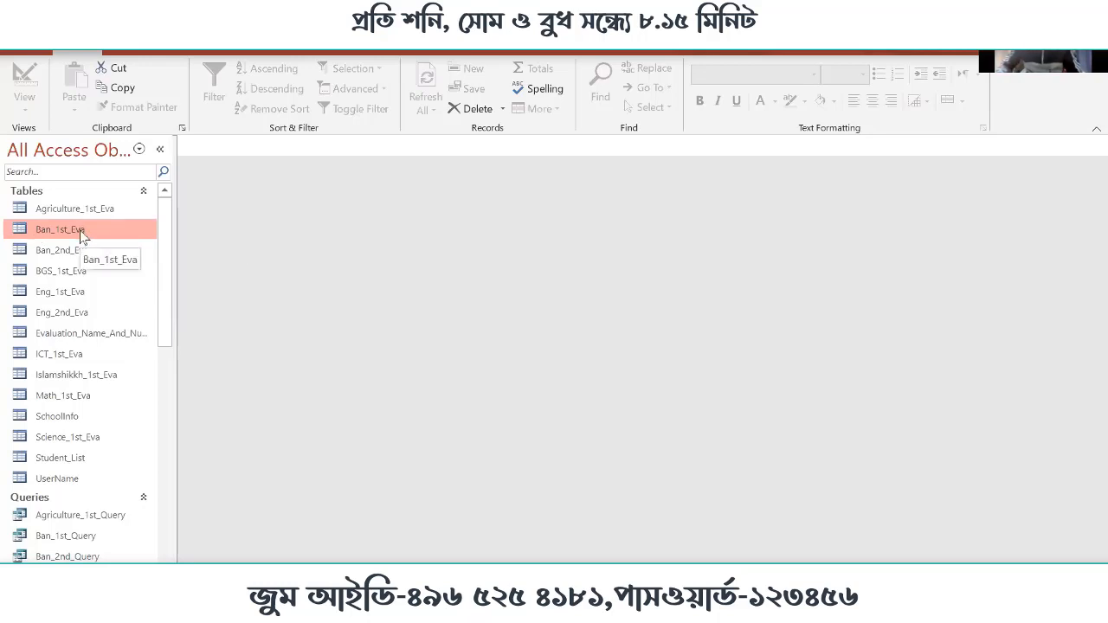
click(135, 52)
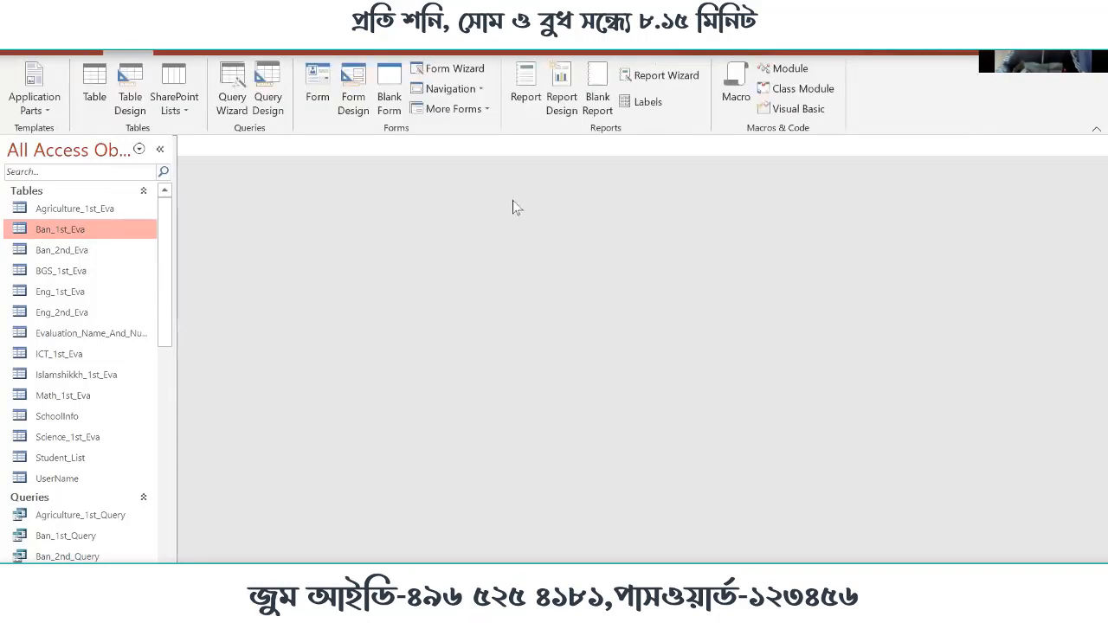
click(526, 101)
click(524, 100)
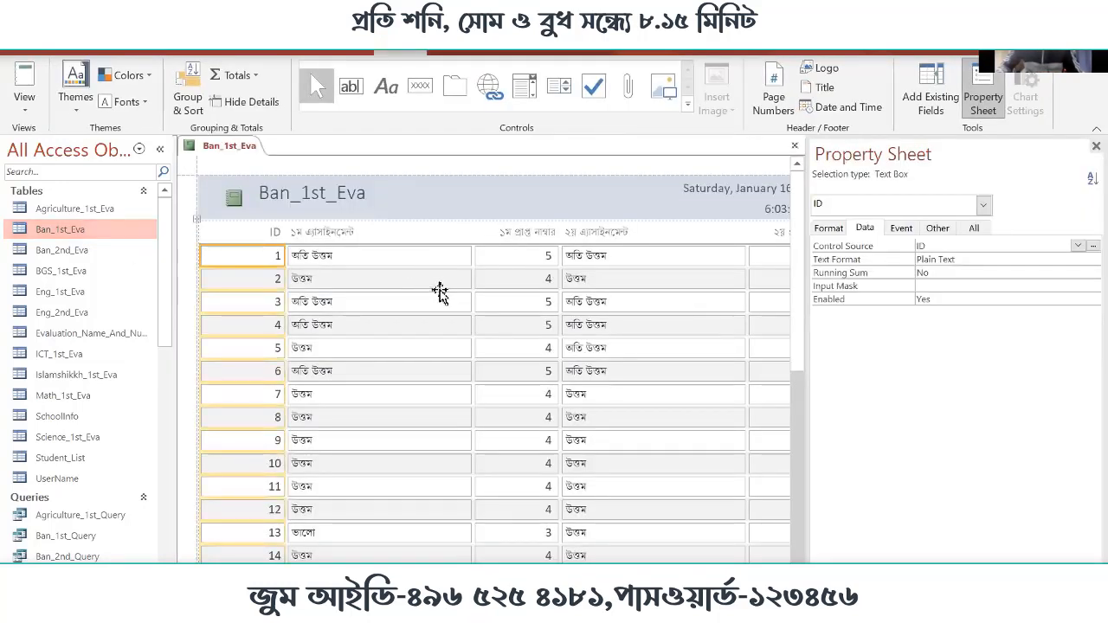
scroll(614, 377, down, 5)
scroll(614, 374, up, 5)
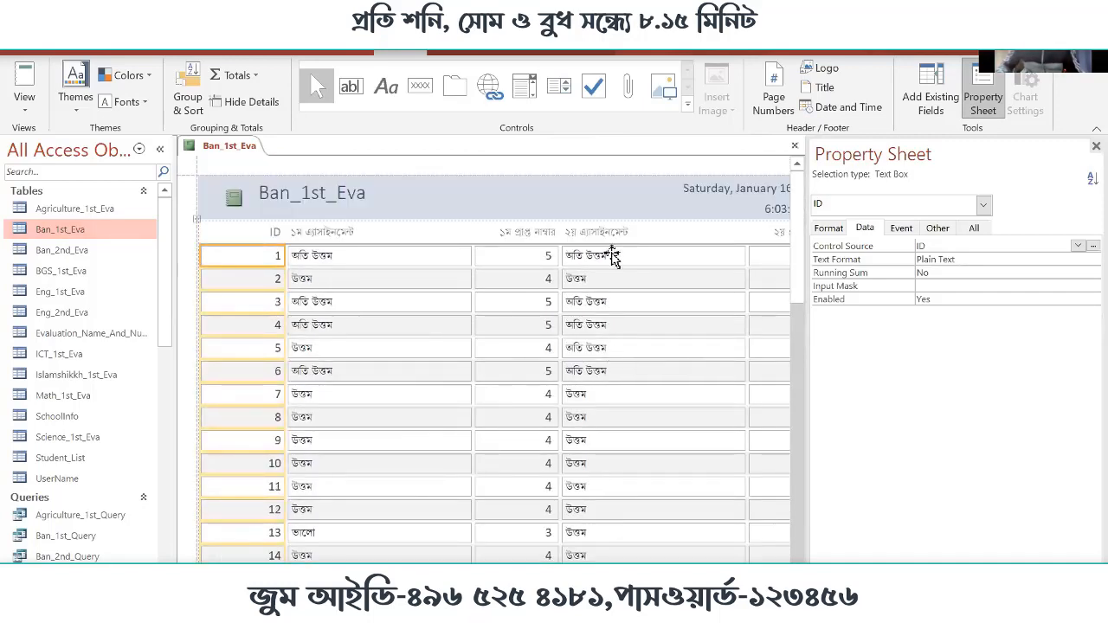
Show the Ban_1st_Eva report in Report View and look through its rows
click(24, 86)
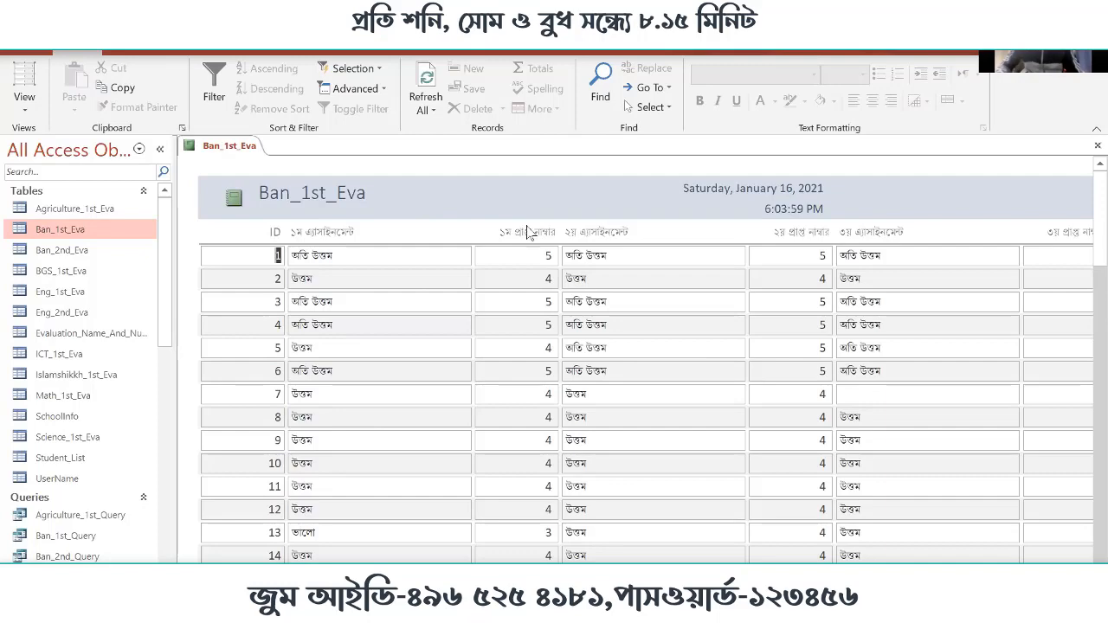
scroll(533, 243, down, 10)
scroll(532, 268, up, 10)
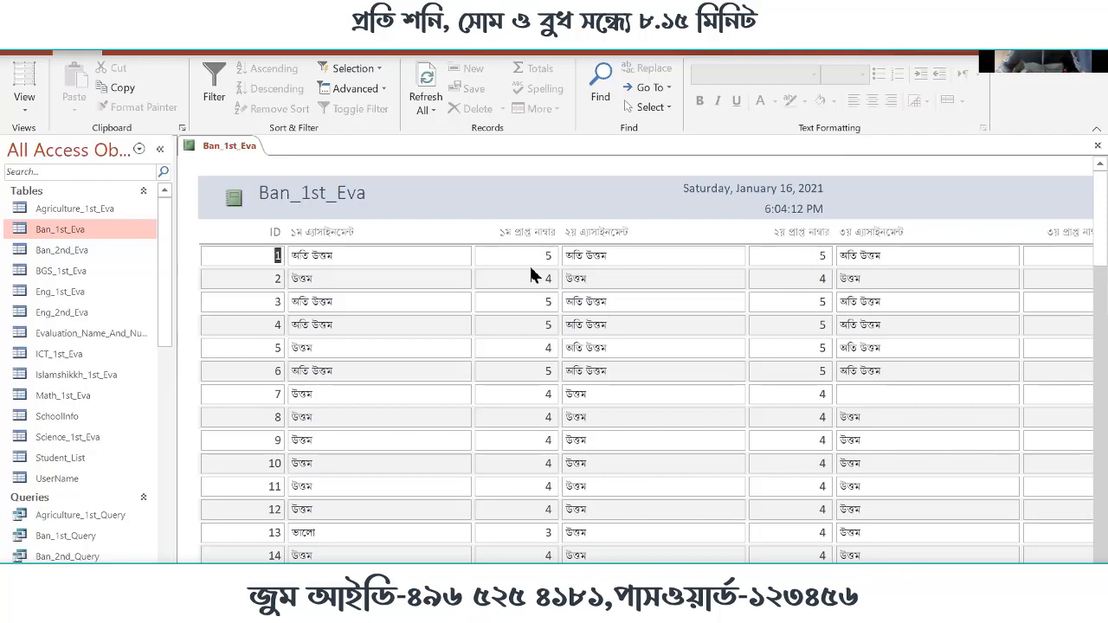
Switch the Ban_1st_Eva report to Design view and narrow its Final_Evaluation column to about 1.75 inches
right_click(524, 184)
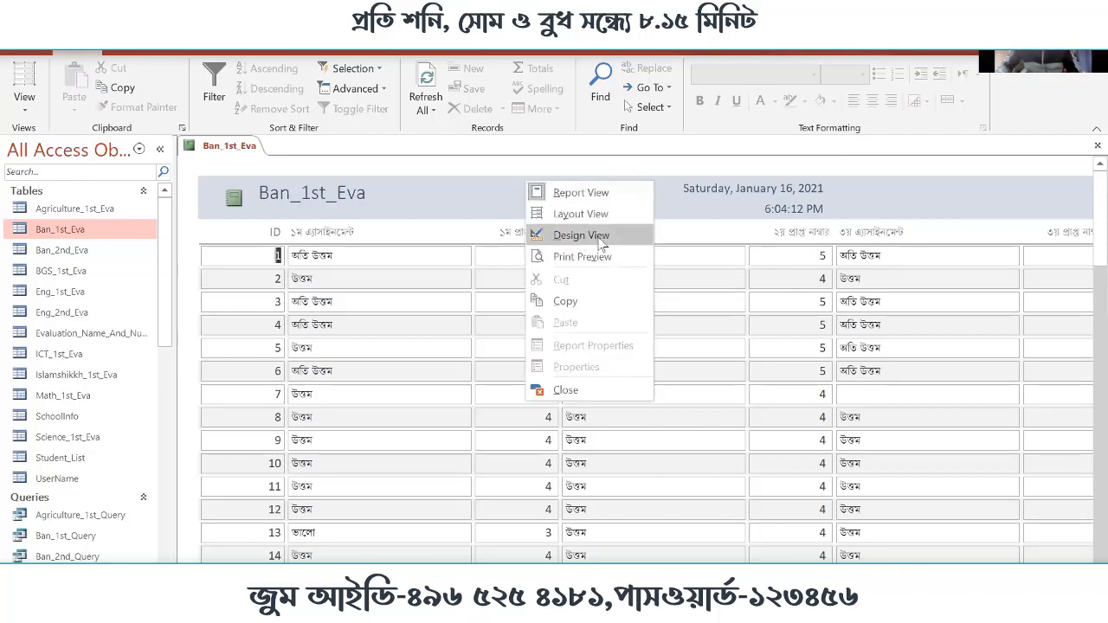
click(600, 238)
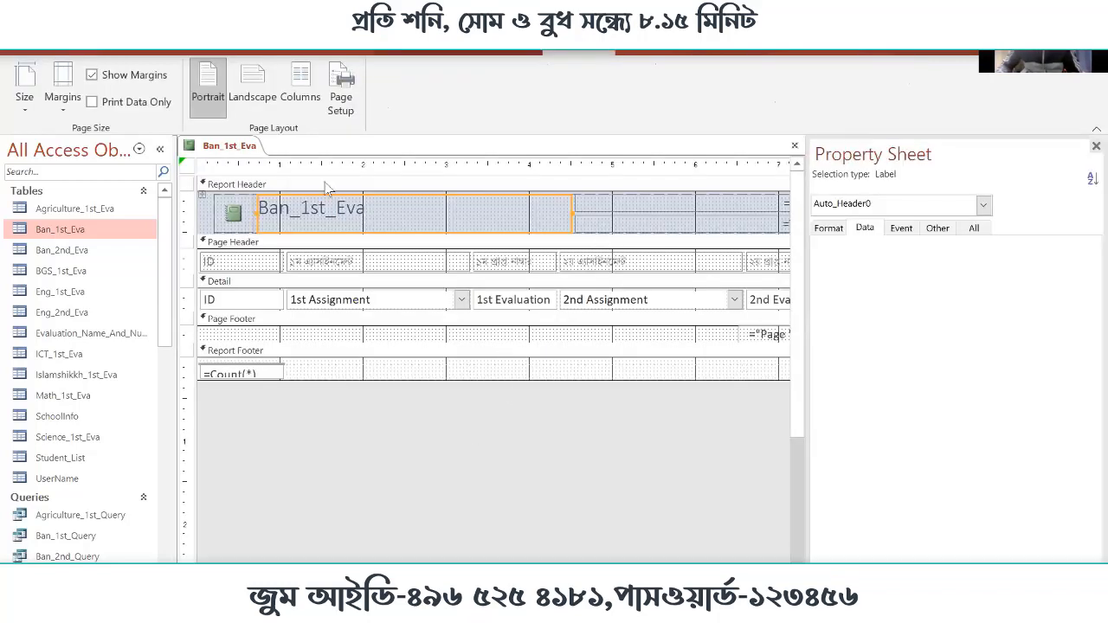
scroll(494, 286, right, 8)
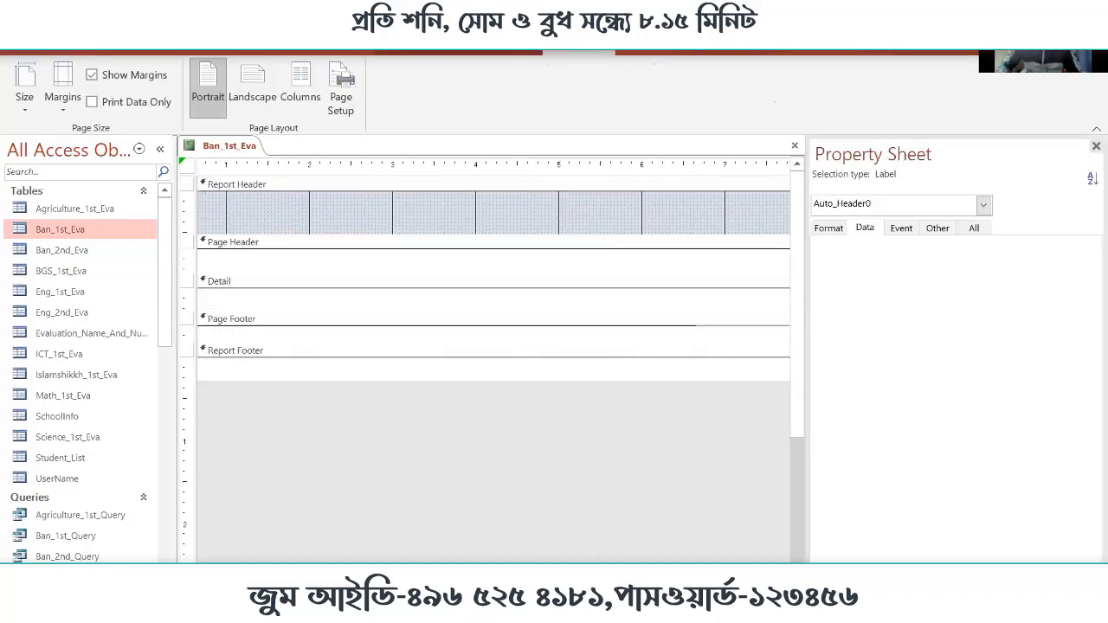
scroll(493, 286, left, 6)
scroll(494, 286, right, 4)
scroll(494, 286, right, 4)
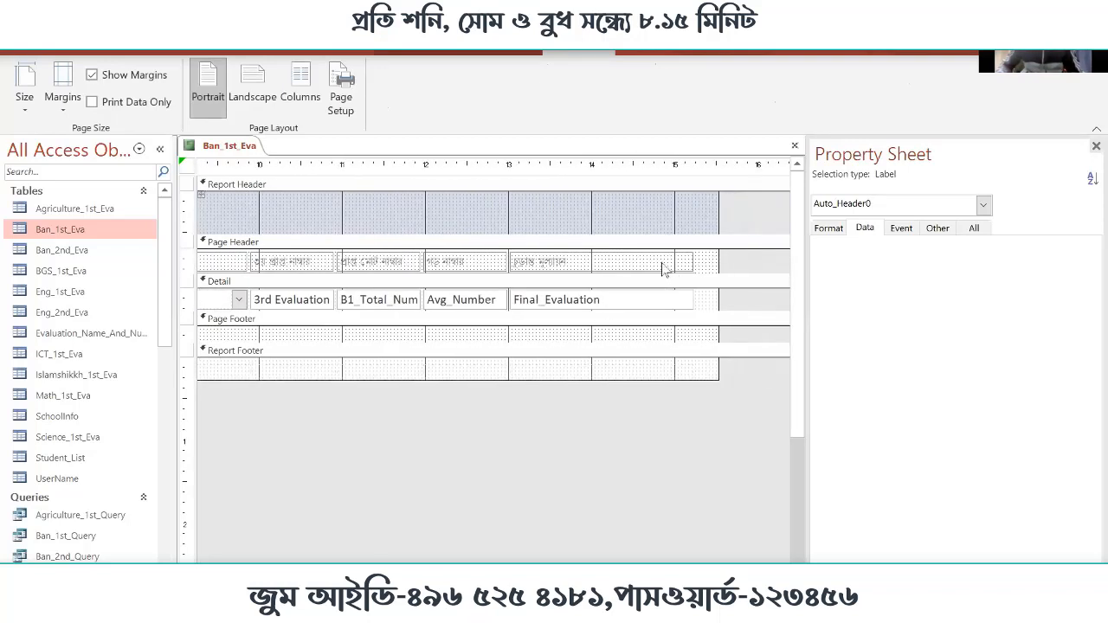
click(664, 263)
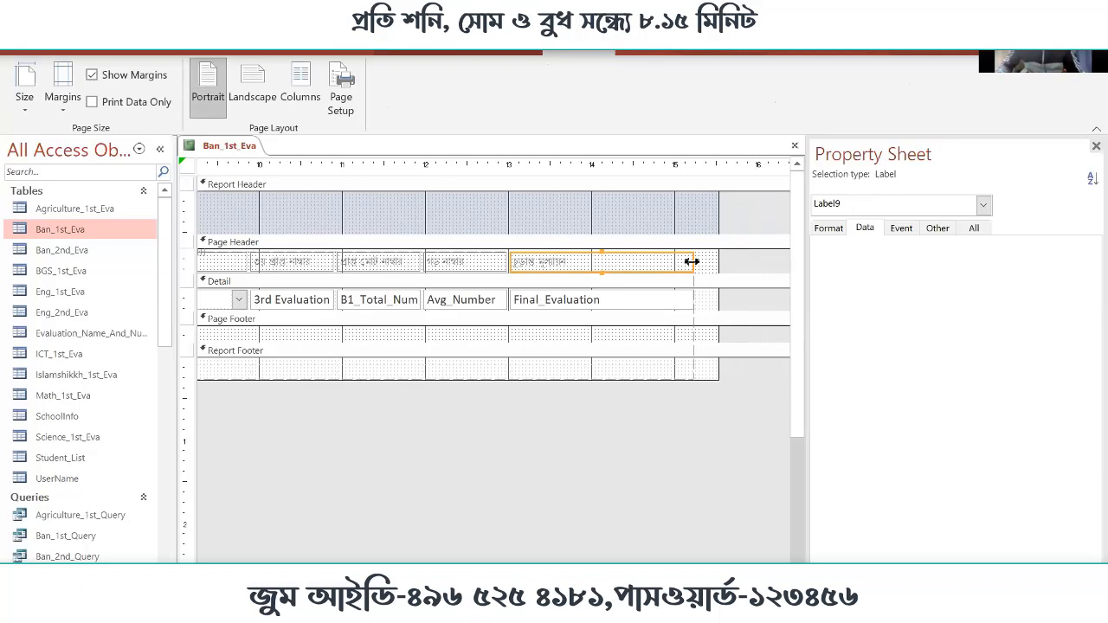
drag(692, 262, 653, 261)
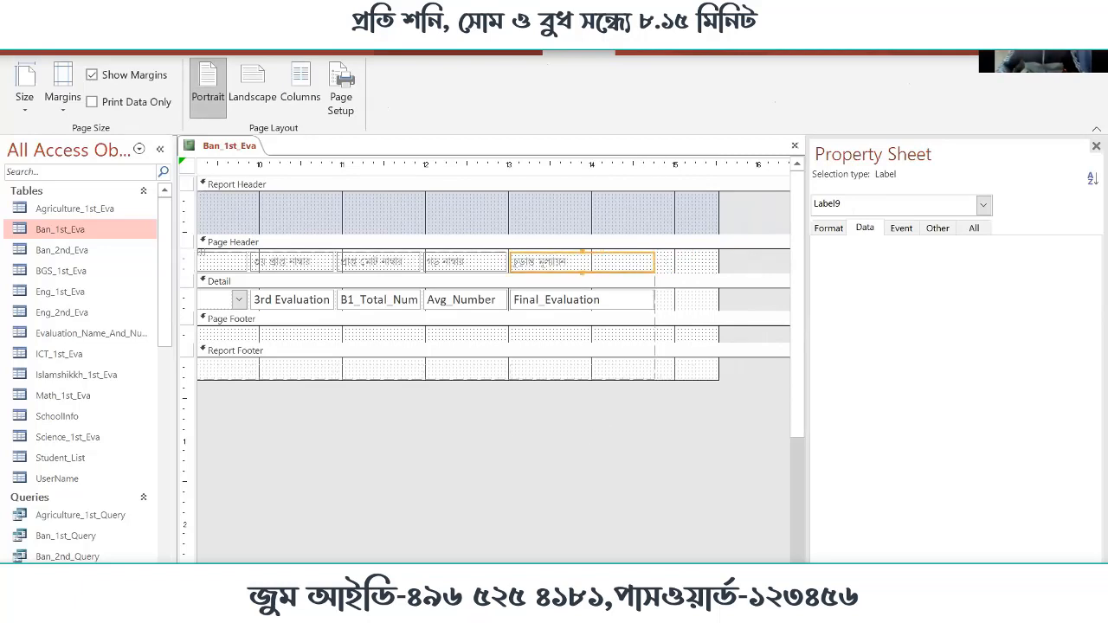
Inspect the title, date and time controls in the Report Header and the page-number expression in the Page Footer
click(260, 572)
click(259, 572)
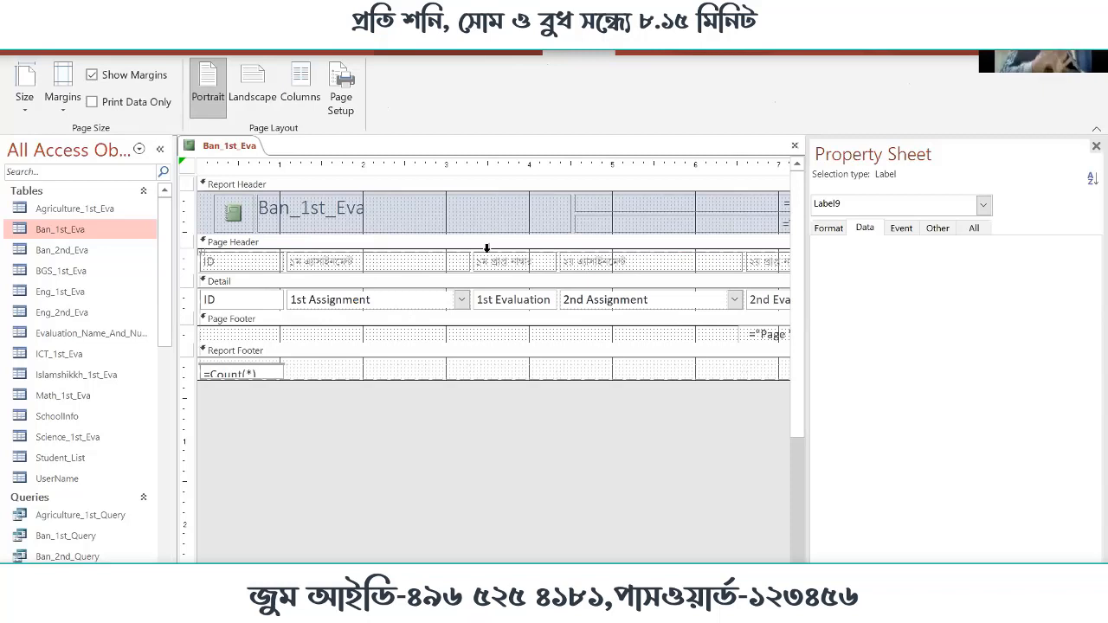
click(305, 215)
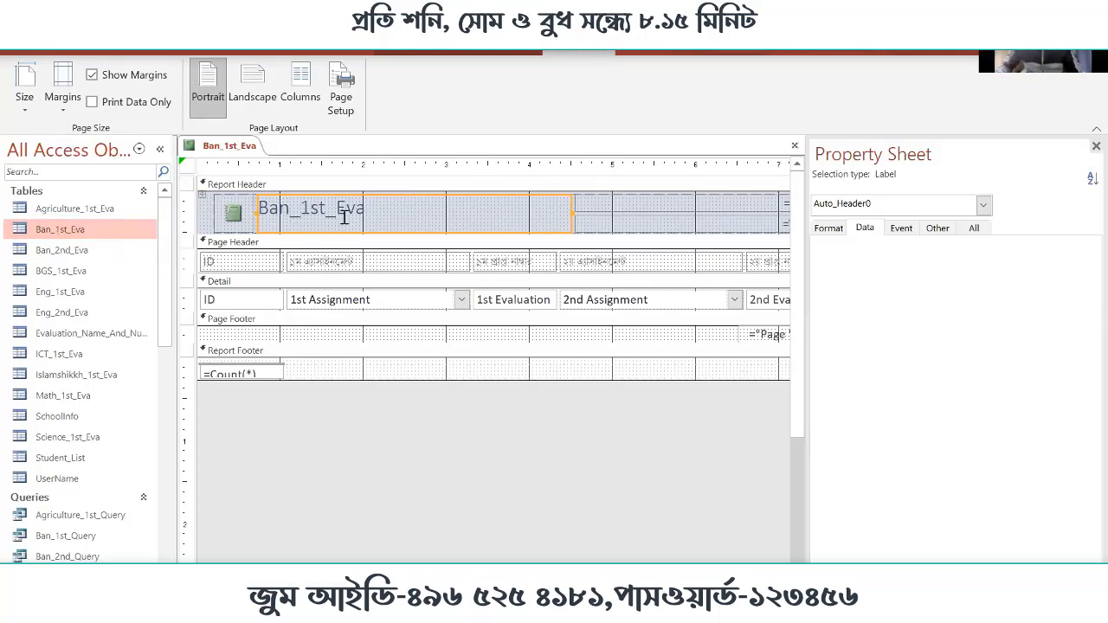
click(748, 206)
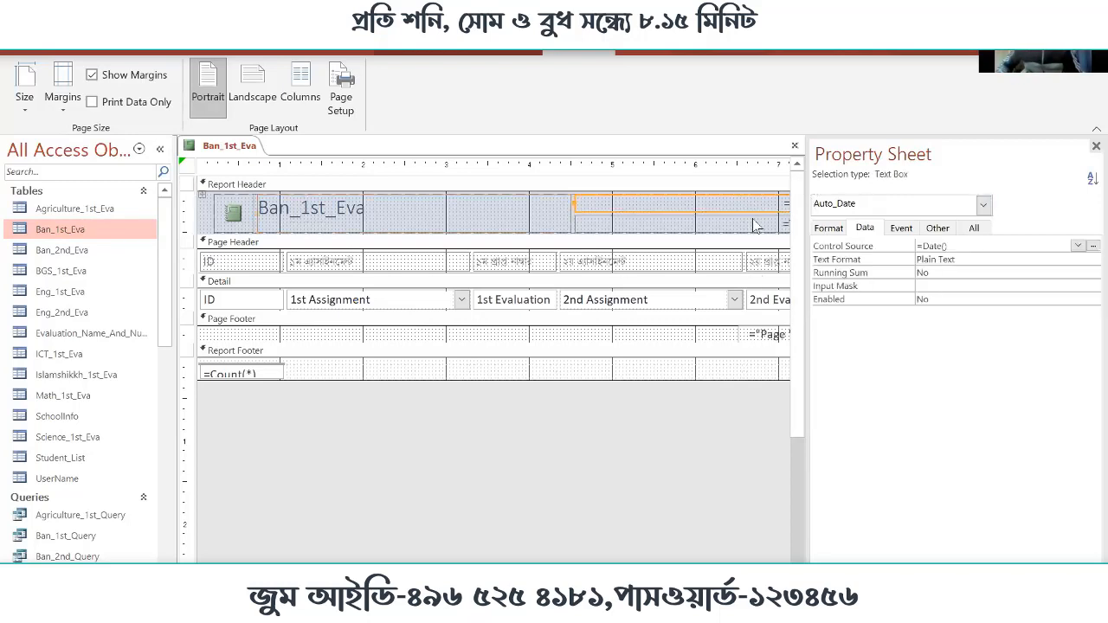
click(753, 223)
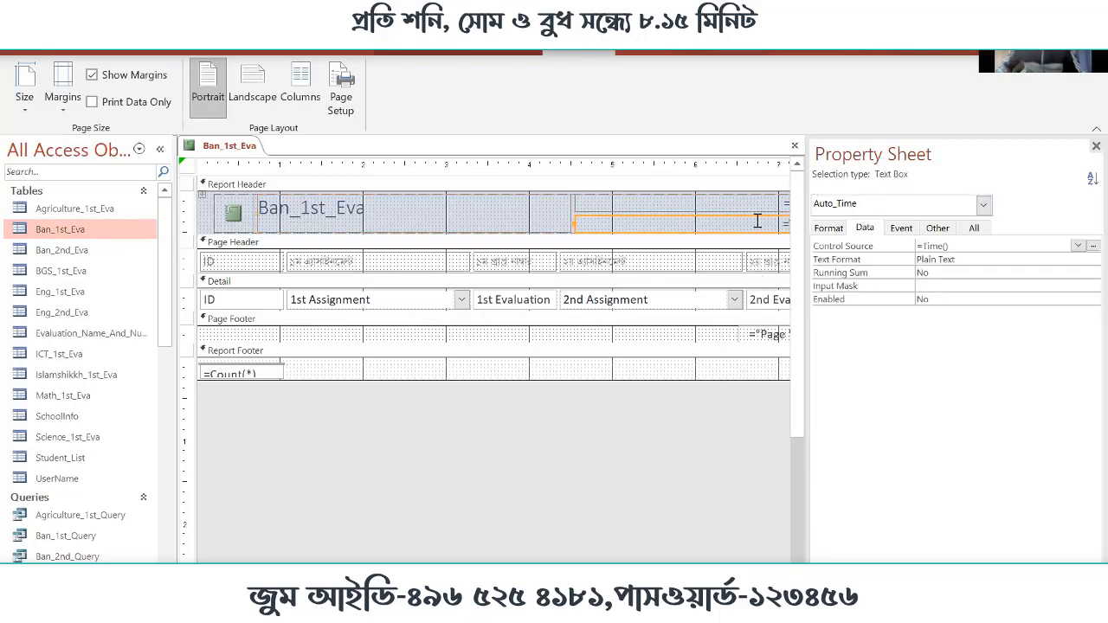
drag(806, 251, 859, 252)
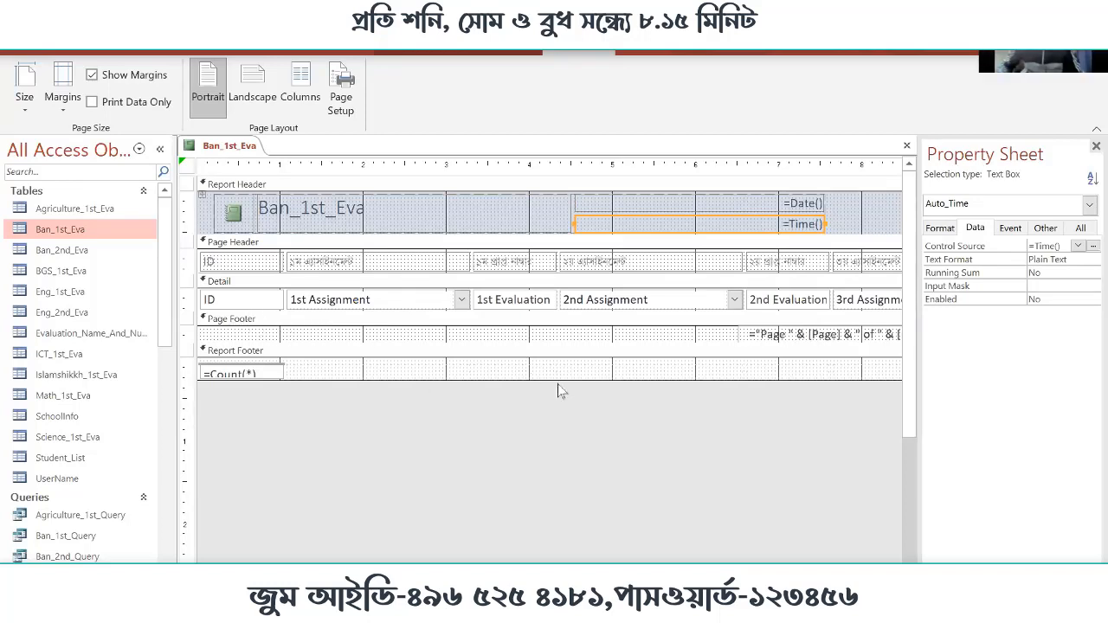
click(782, 335)
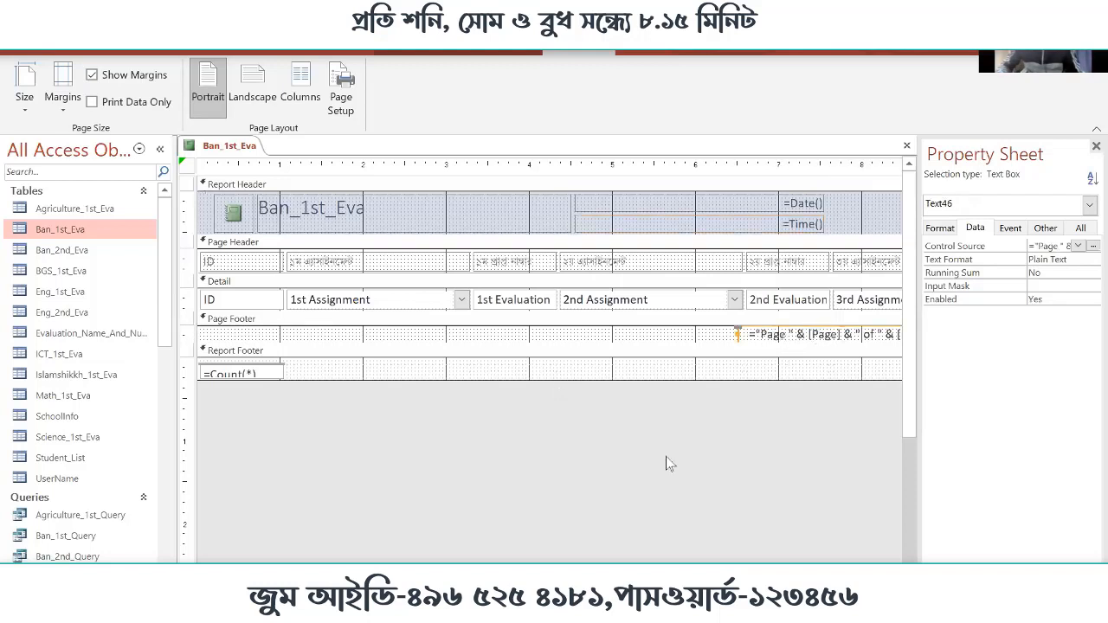
drag(606, 573, 684, 573)
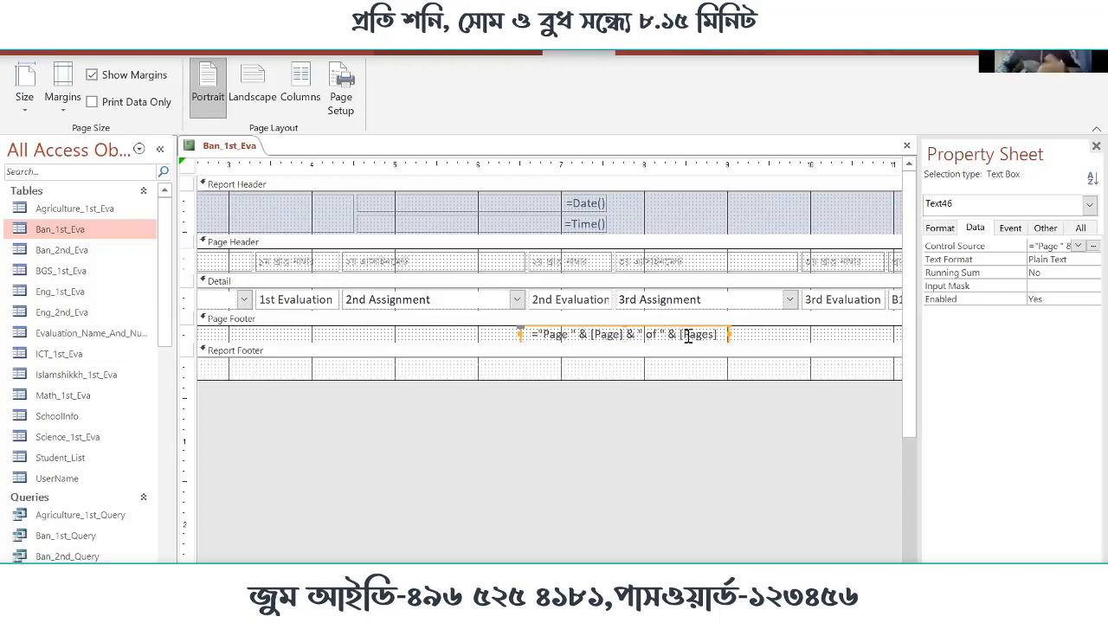
drag(346, 571, 260, 572)
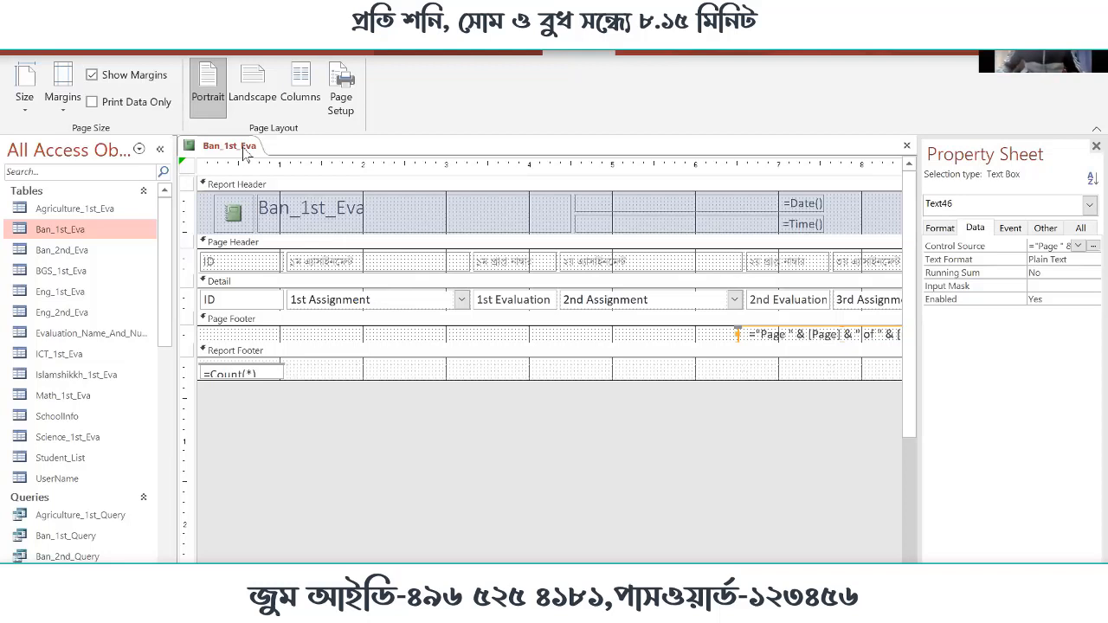
Close the Ban_1st_Eva report without saving its design changes
right_click(245, 149)
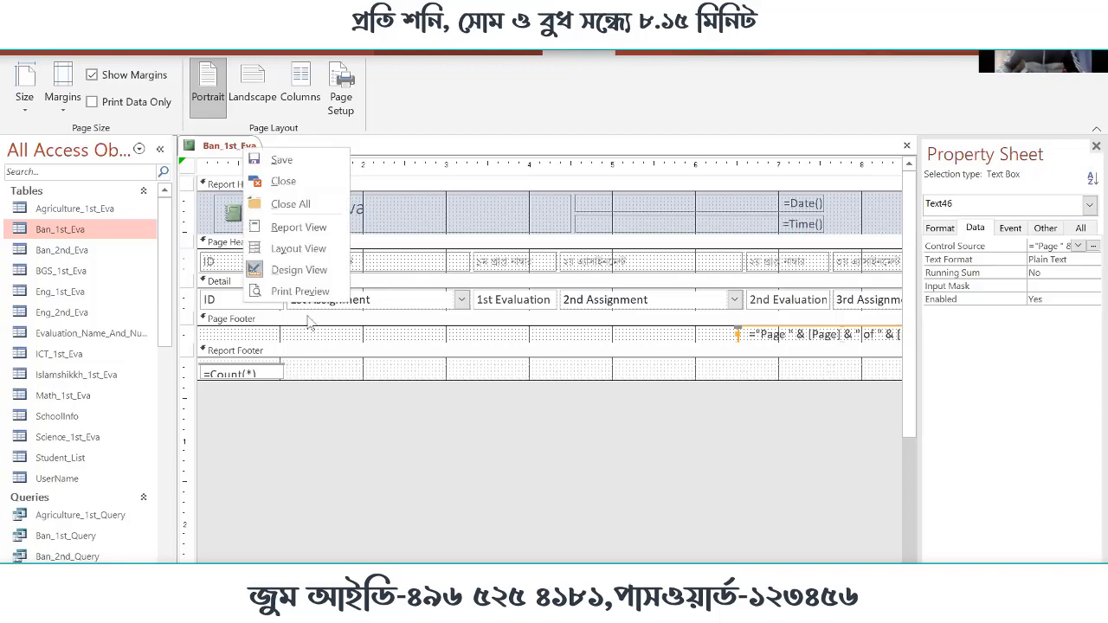
click(290, 186)
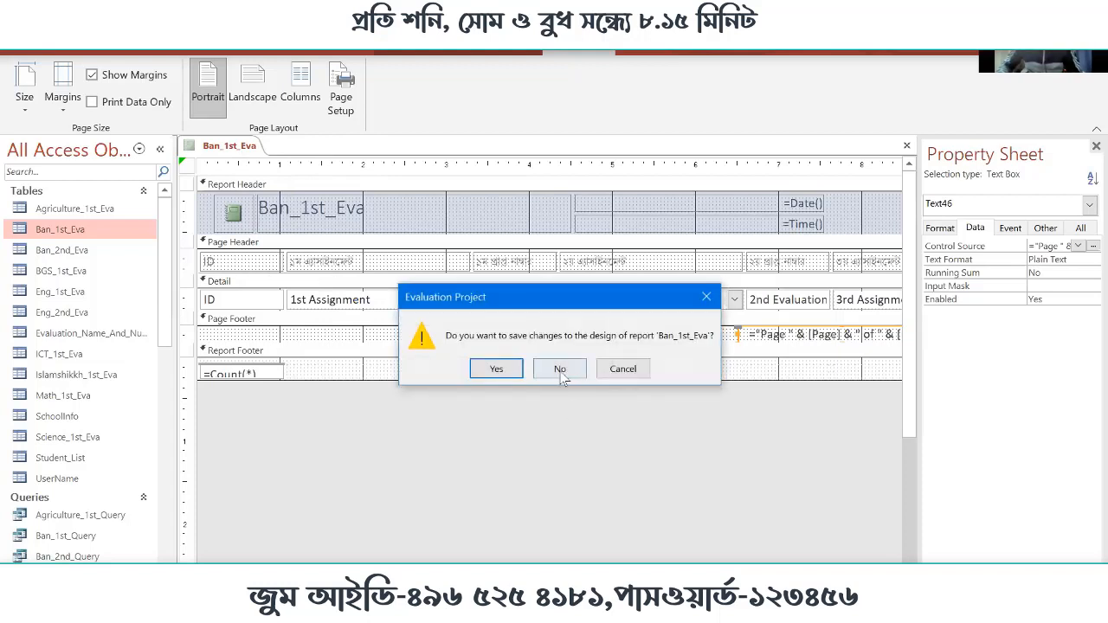
click(560, 369)
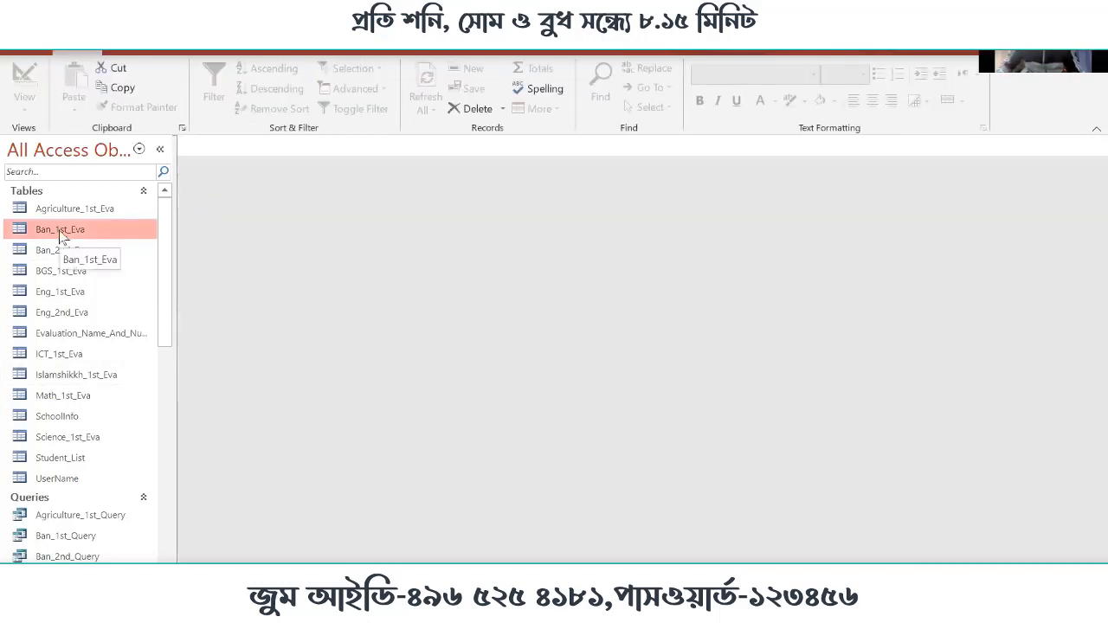
Create a new blank report in Design view
scroll(60, 236, down, 4)
scroll(122, 364, up, 1)
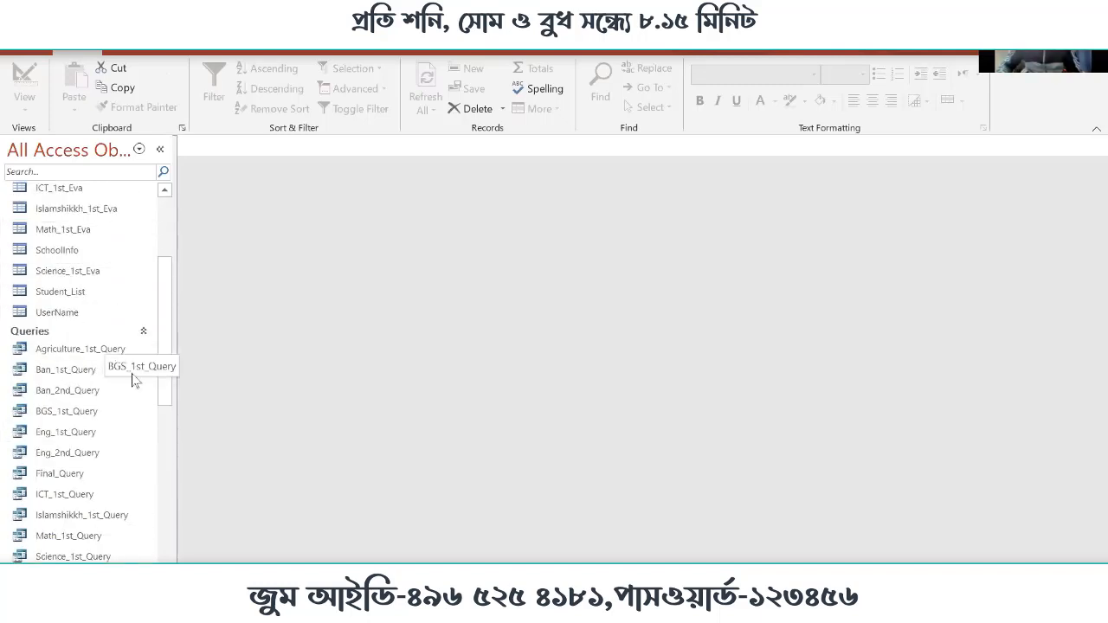
click(80, 374)
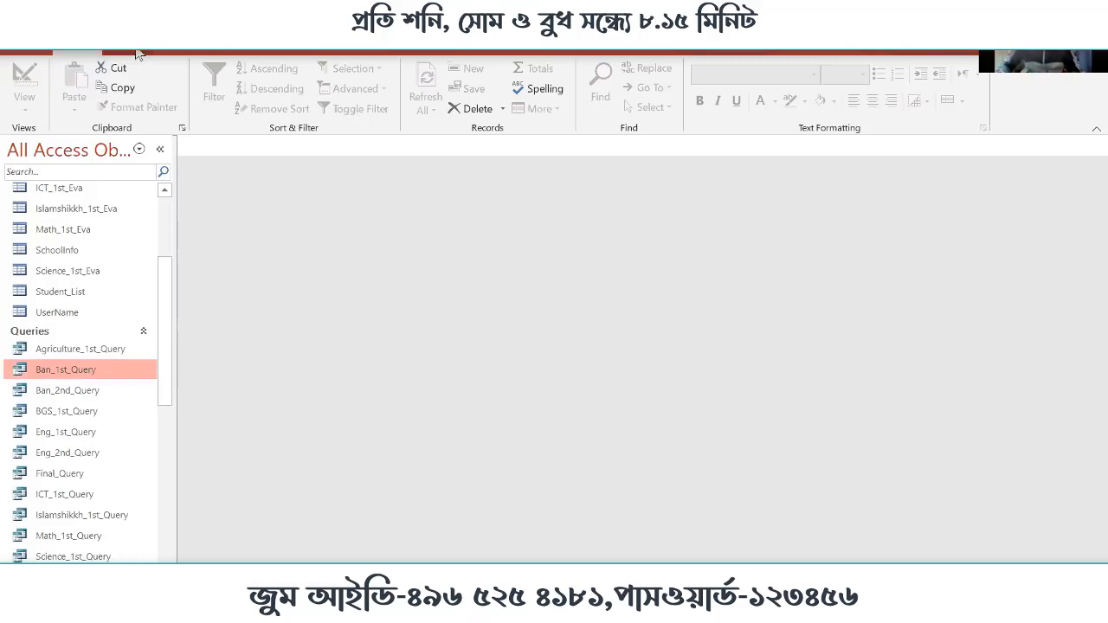
click(128, 50)
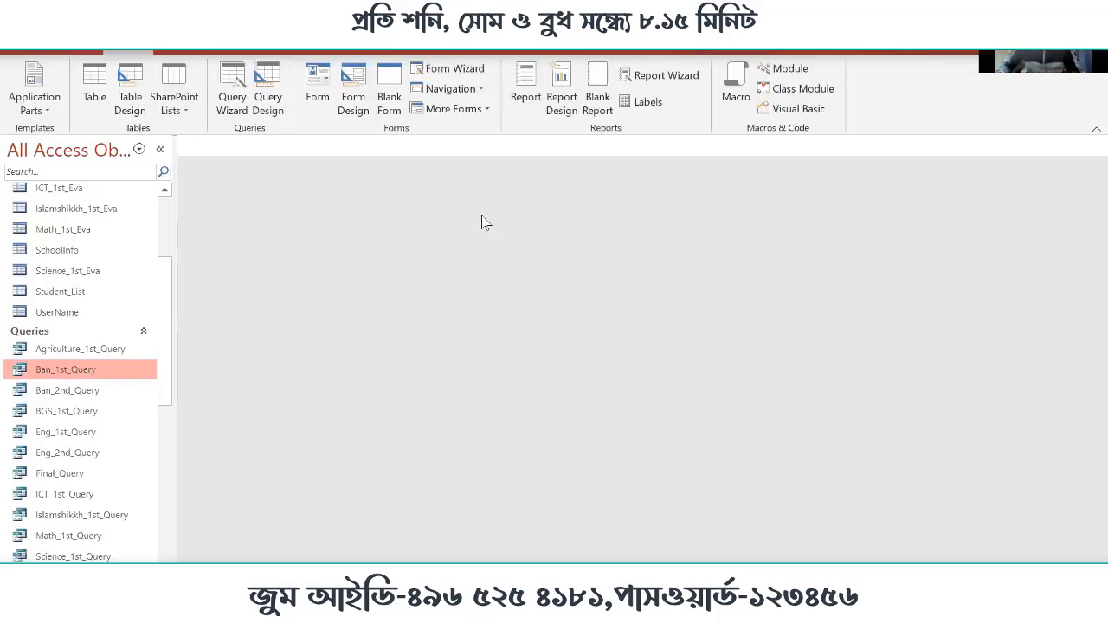
click(561, 96)
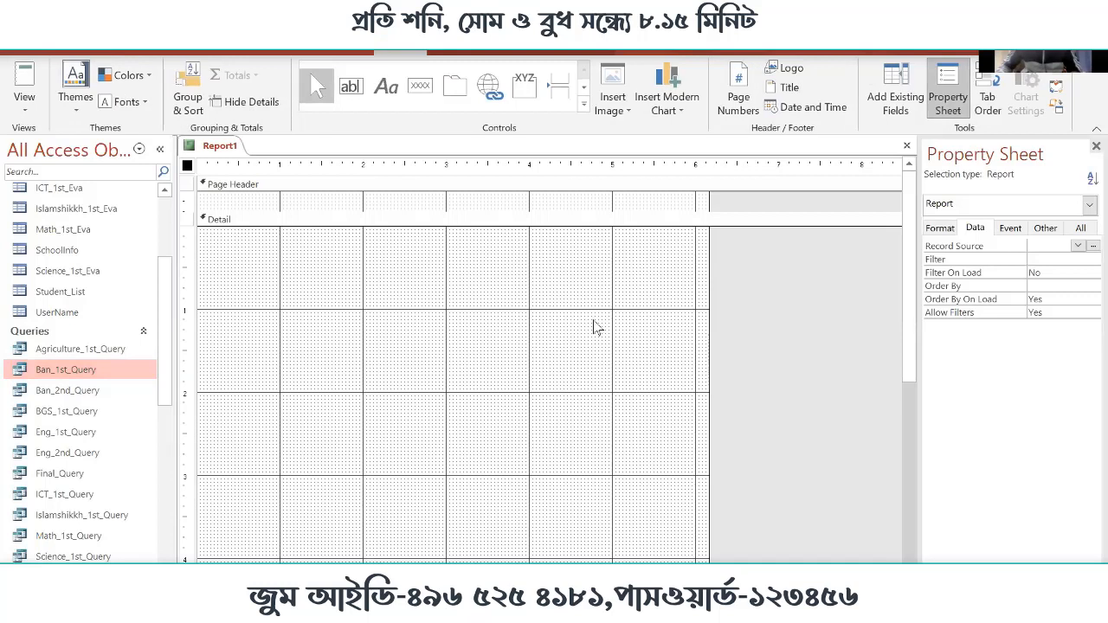
Shorten the new report's Detail section to about 1.4 inches by raising the Page Footer
scroll(580, 325, down, 5)
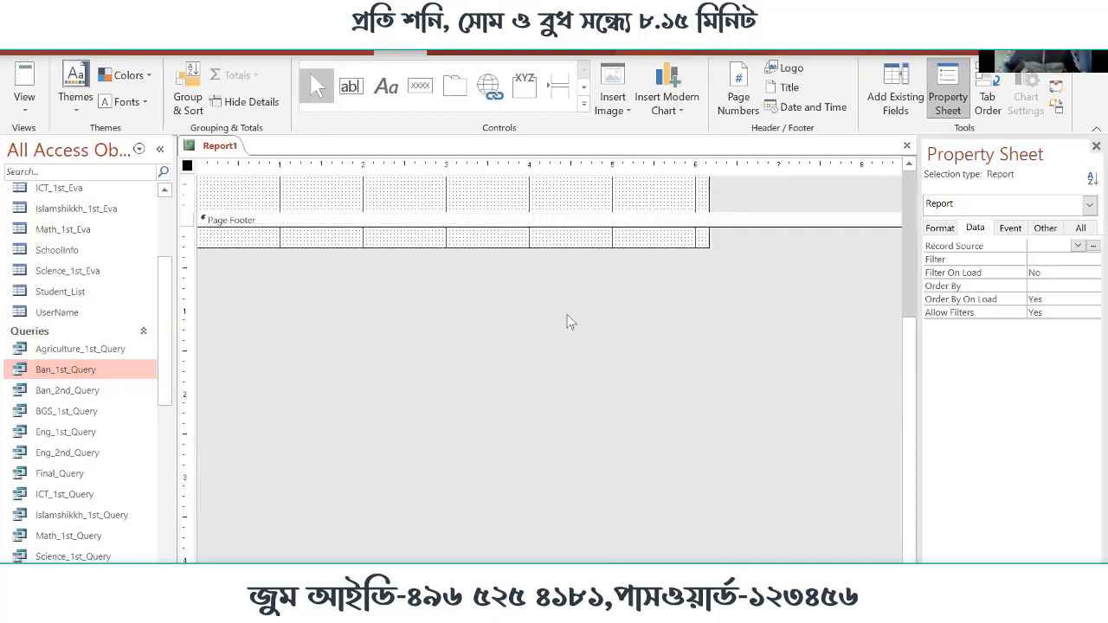
scroll(570, 322, up, 5)
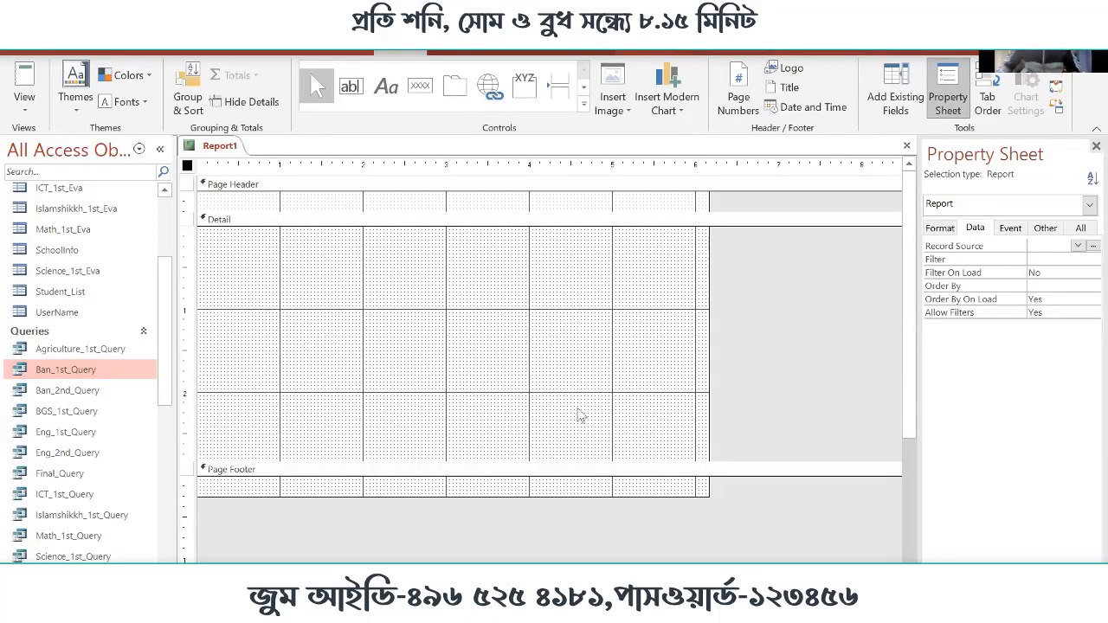
mouse_move(594, 350)
mouse_down()
mouse_move(580, 370)
mouse_move(587, 349)
mouse_up()
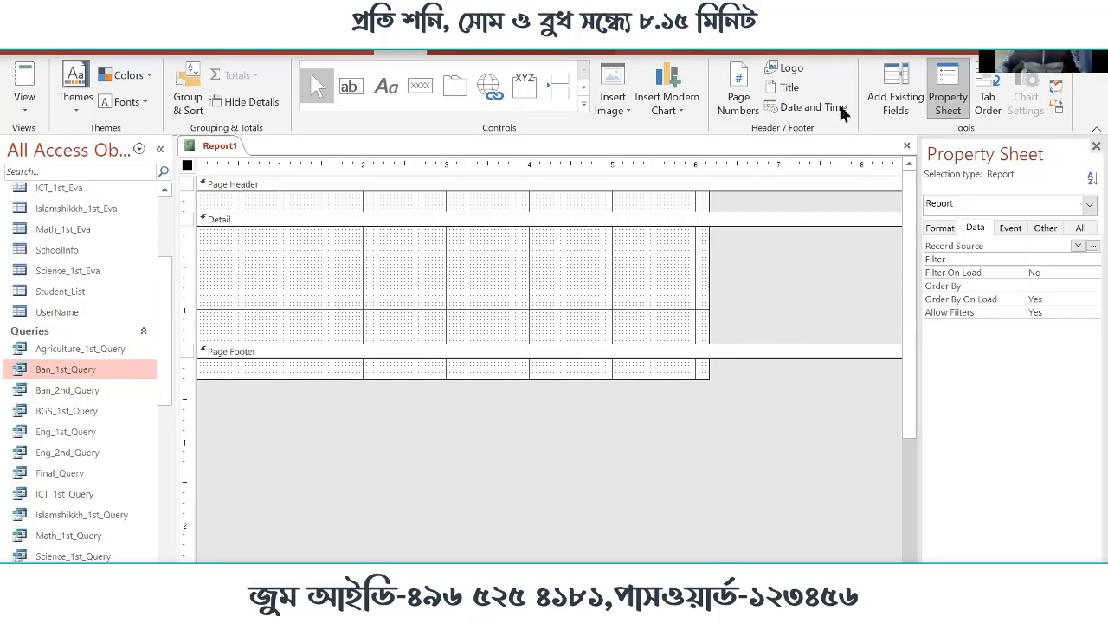
Set the Record Source of the whole report to the Ban_1st_Eva table
click(489, 282)
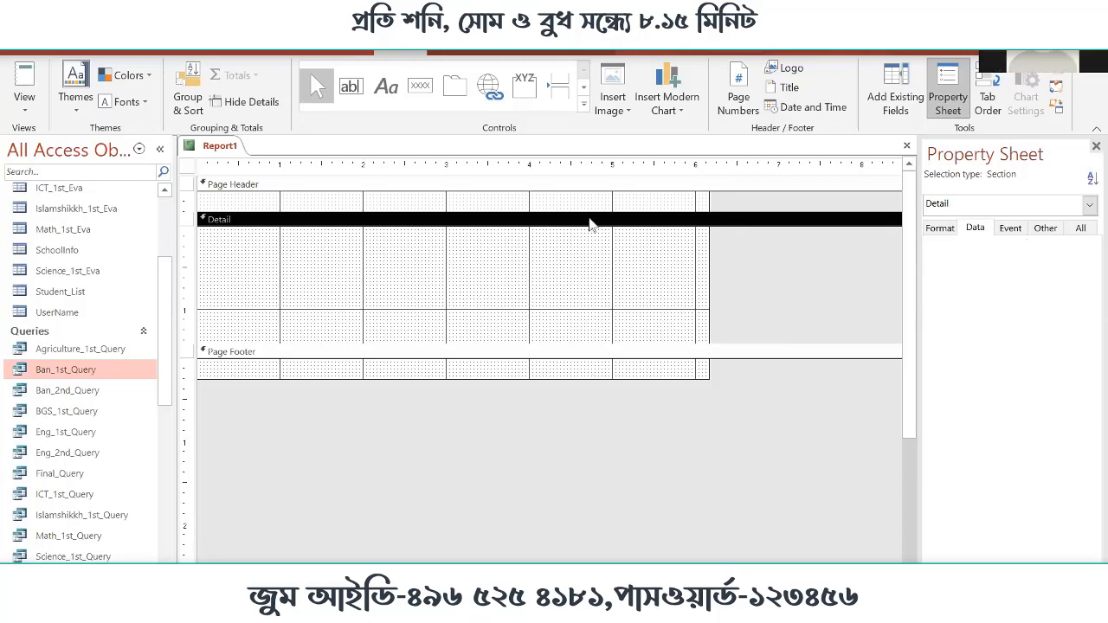
click(187, 166)
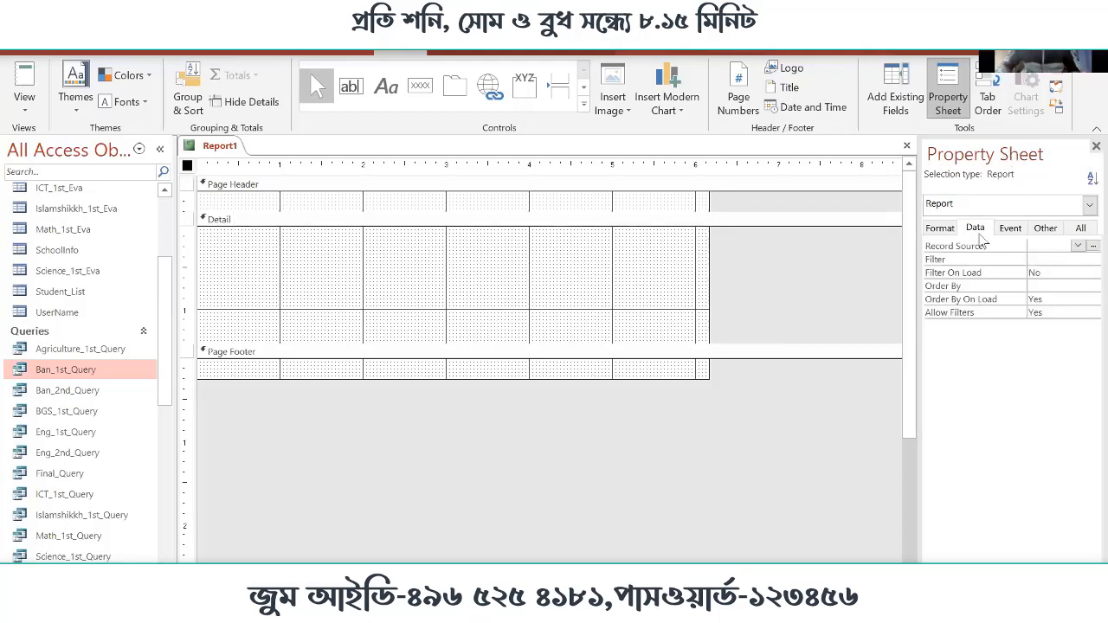
click(980, 235)
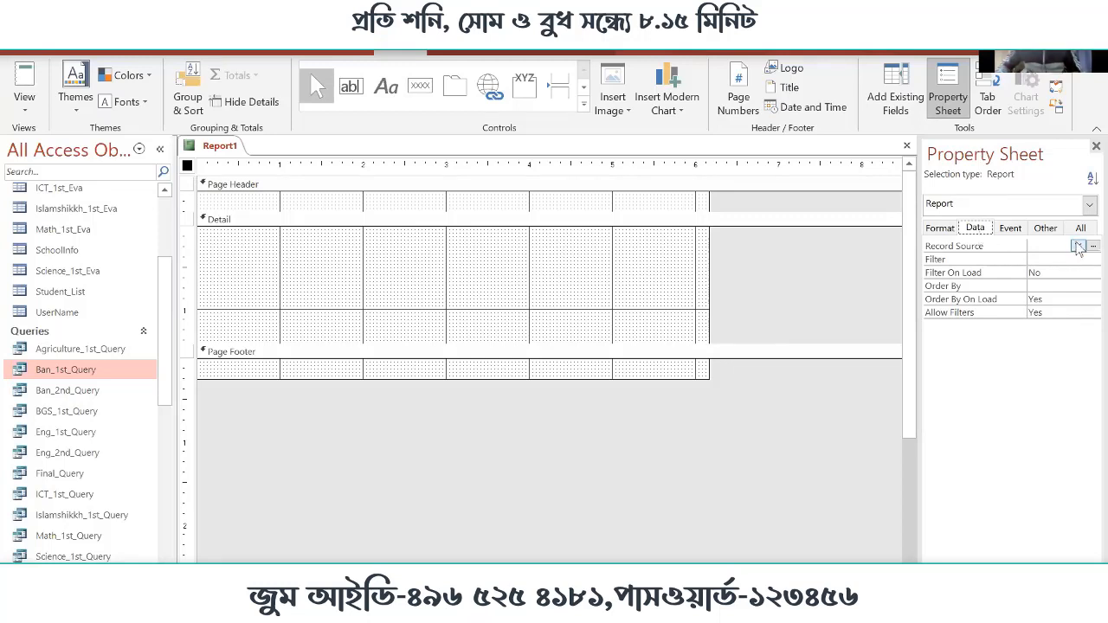
click(1077, 247)
click(1080, 258)
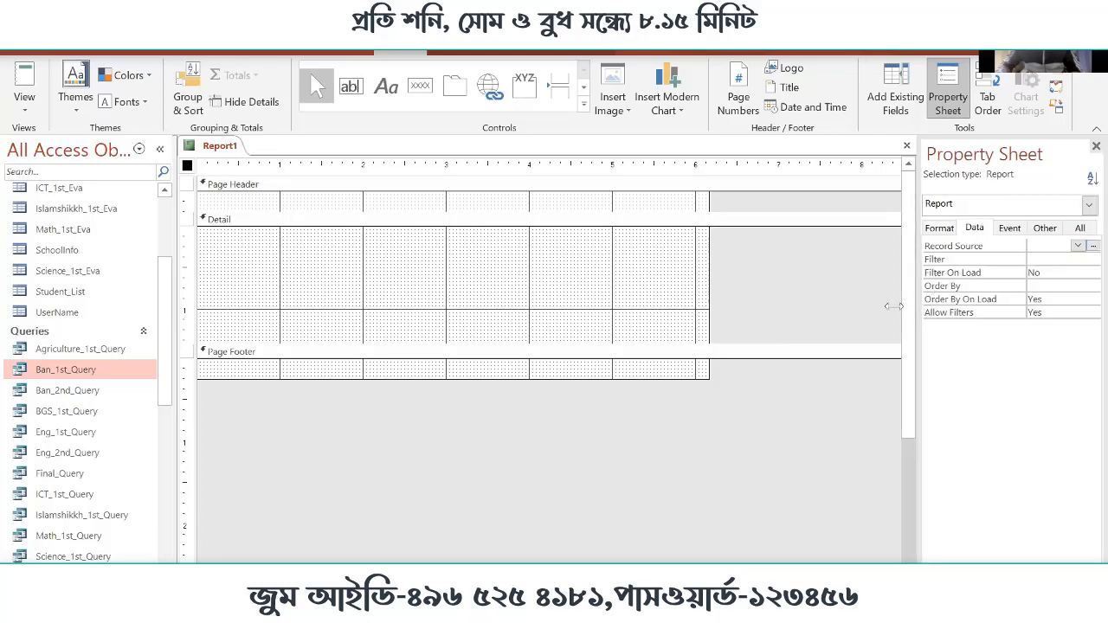
click(1078, 245)
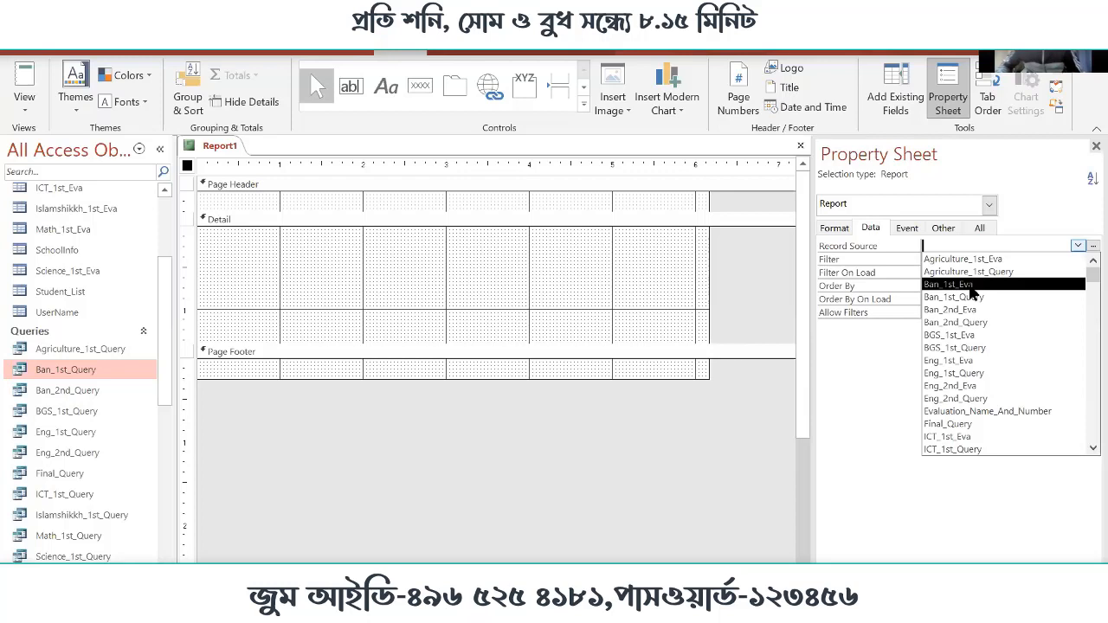
scroll(974, 298, down, 3)
scroll(987, 372, up, 1)
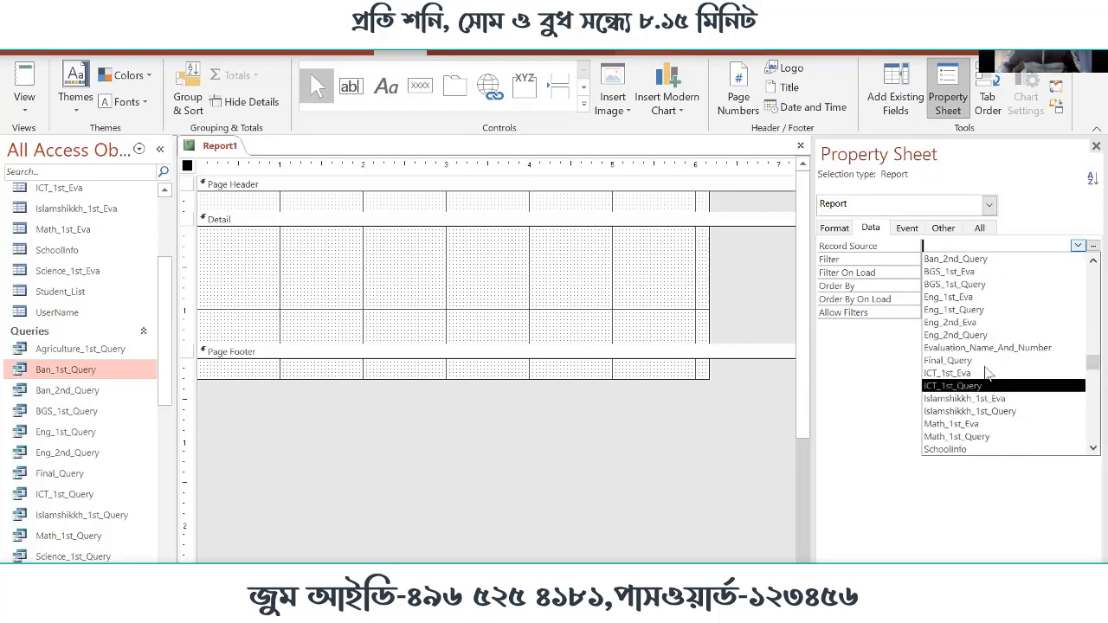
scroll(988, 373, up, 2)
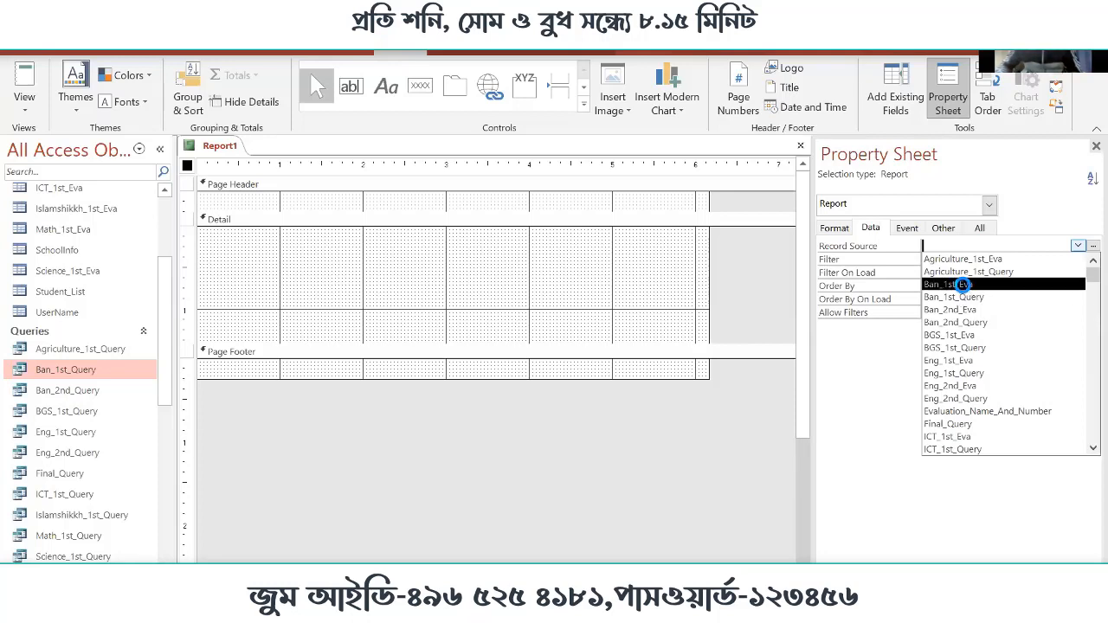
click(961, 284)
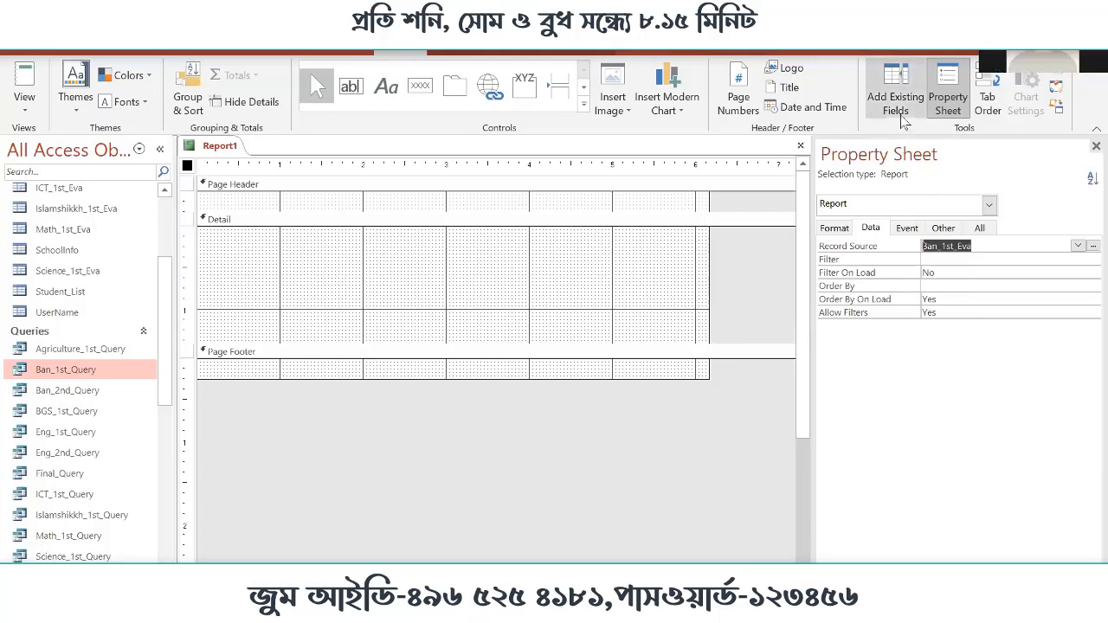
Add all available fields, from ID through Final_Evaluation, to the Detail section together
click(903, 80)
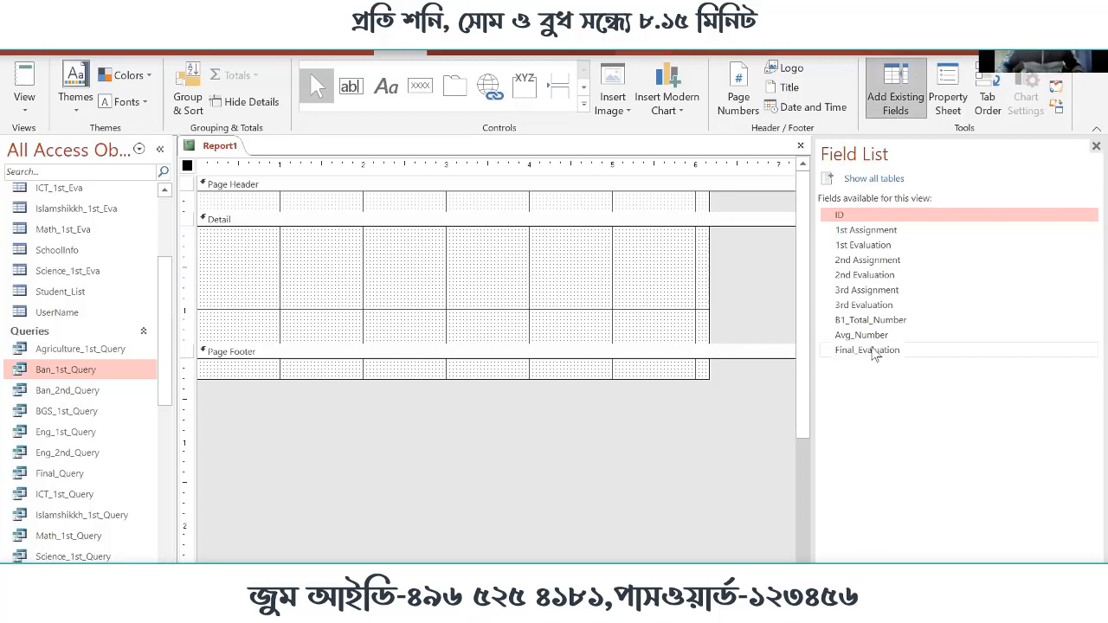
shift+click(875, 351)
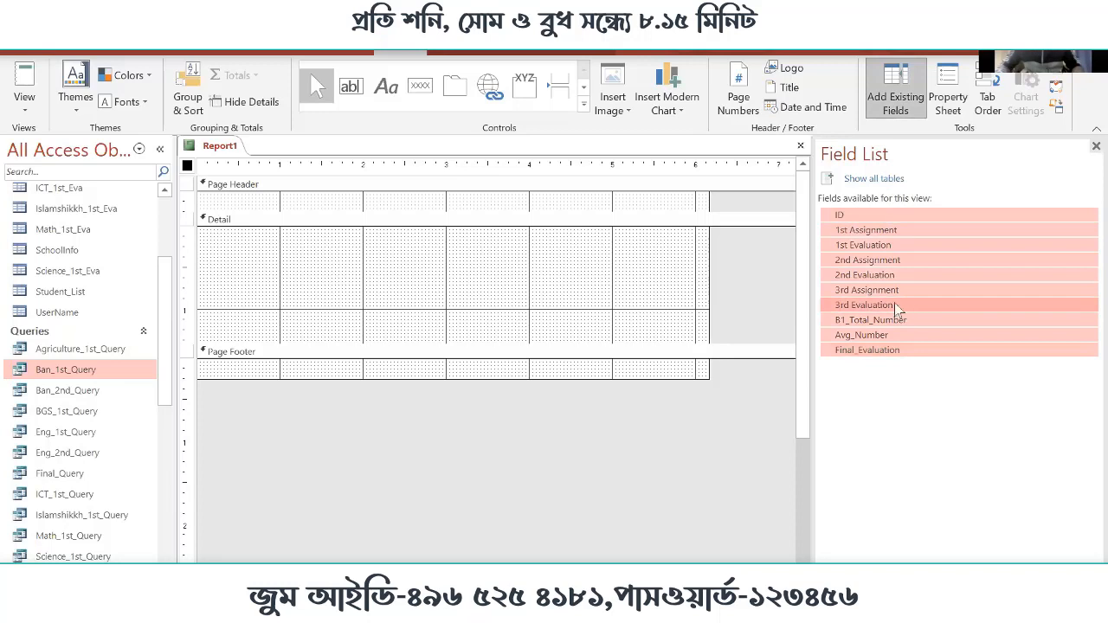
drag(834, 217, 318, 240)
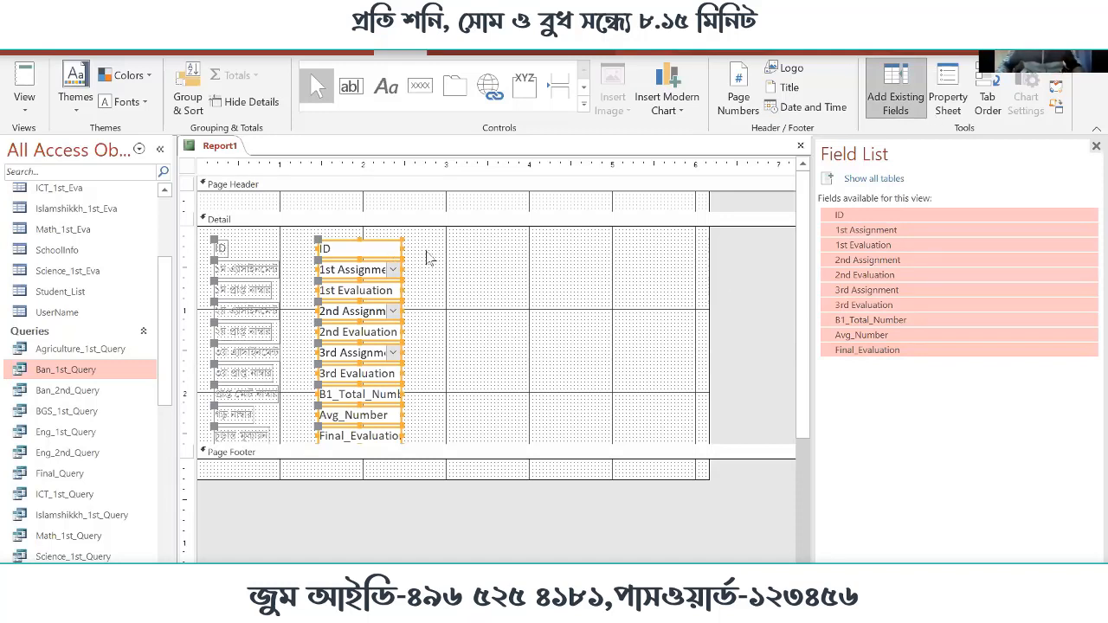
Arrange all field labels and controls in a Tabular layout and shift it to the report's left edge
drag(455, 248, 222, 425)
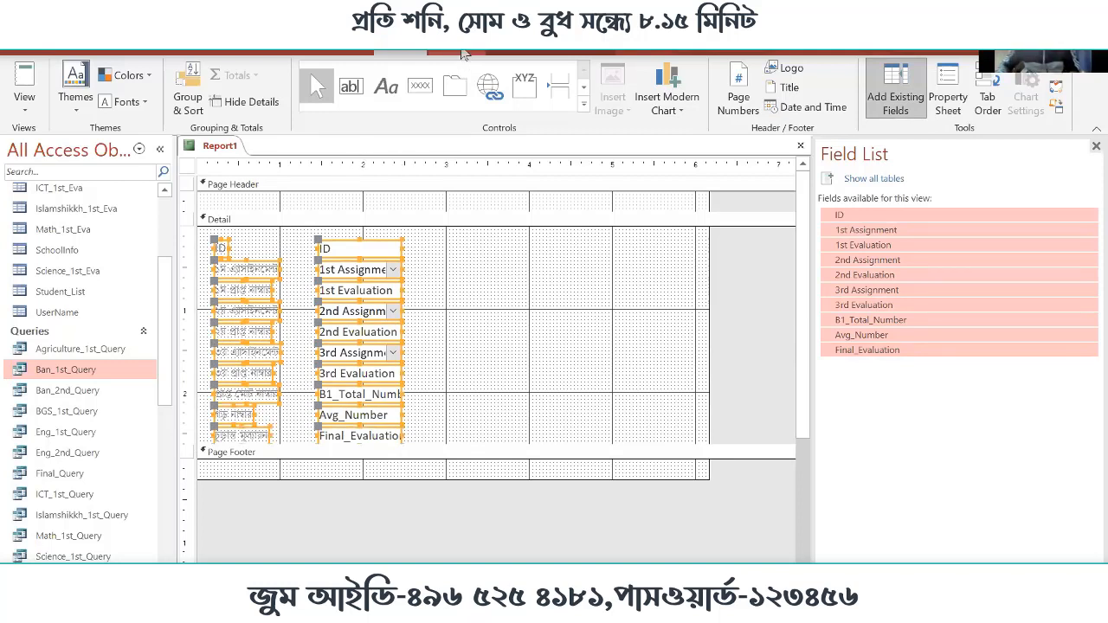
click(450, 47)
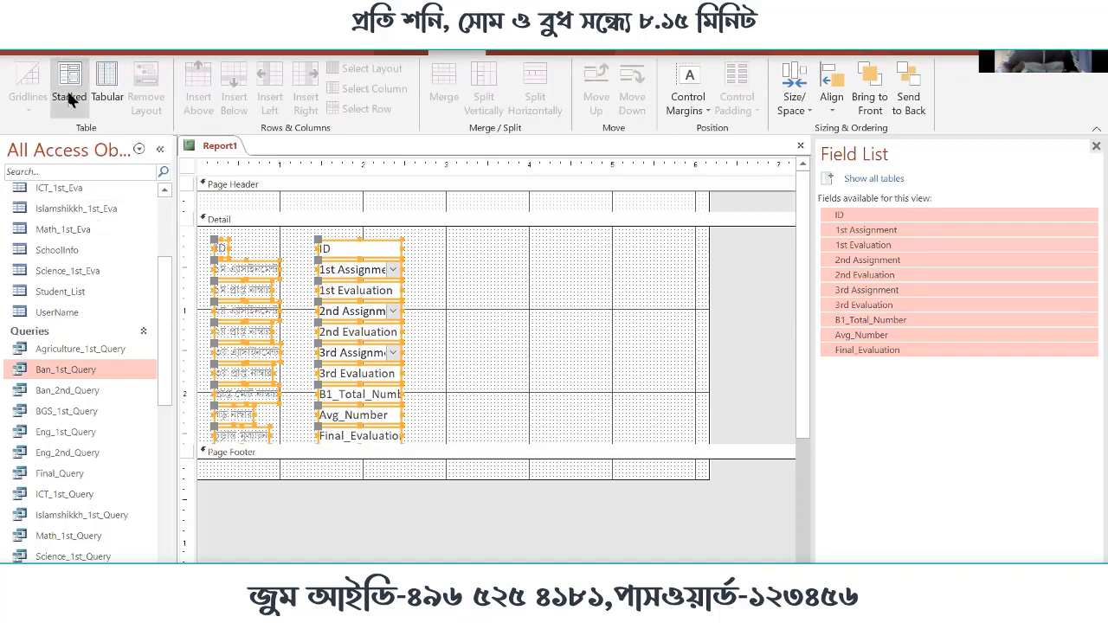
click(116, 109)
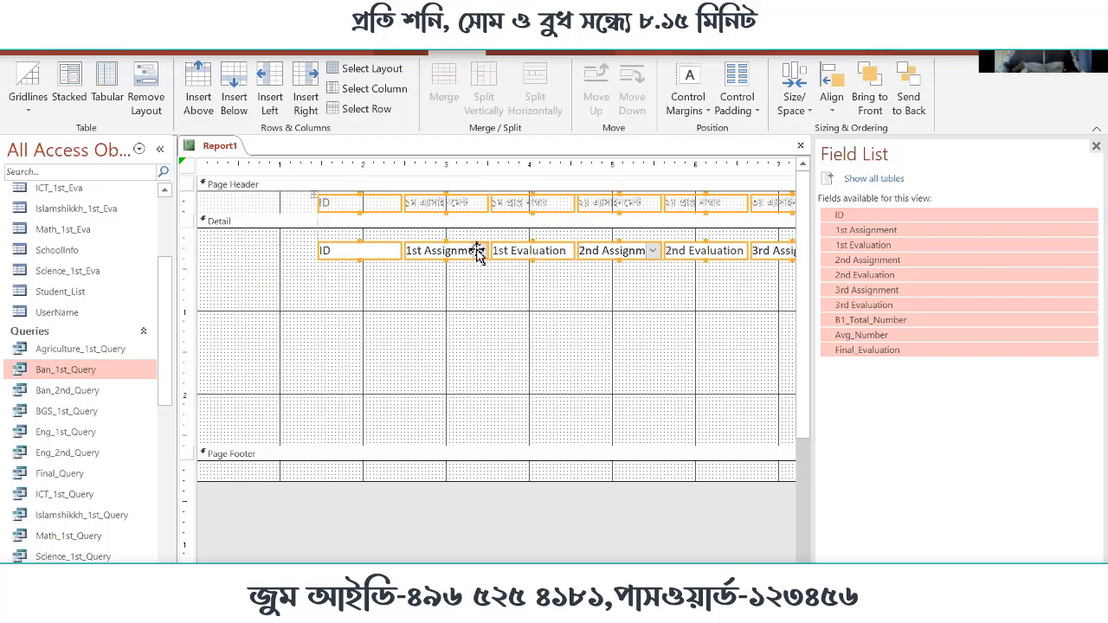
drag(478, 251, 352, 250)
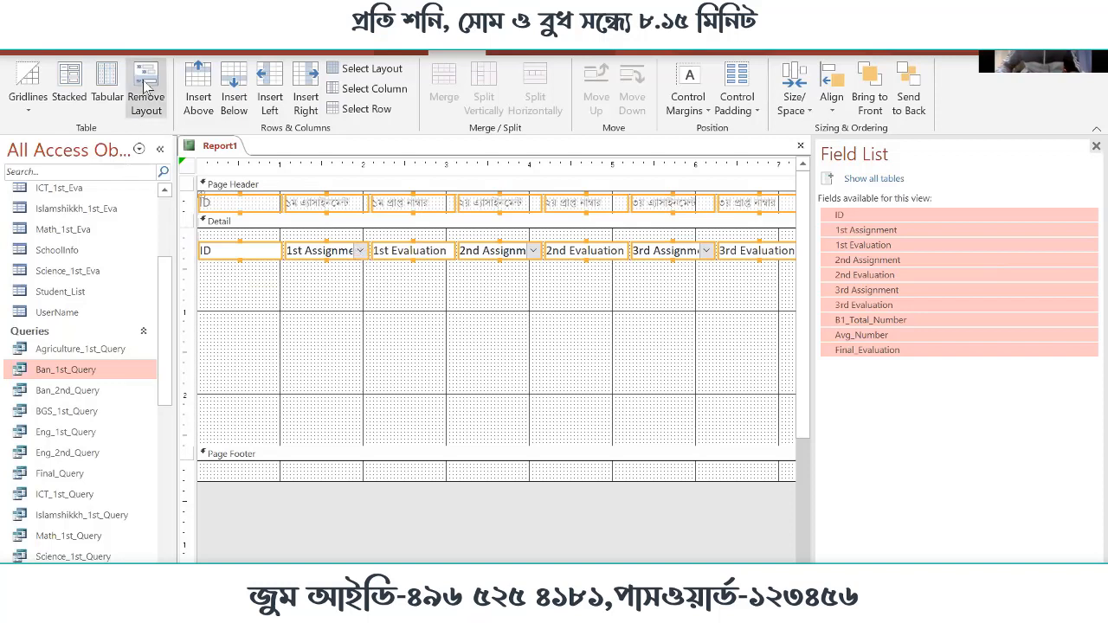
Examine the report's paper size, margin presets, margin display and orientation options
click(467, 362)
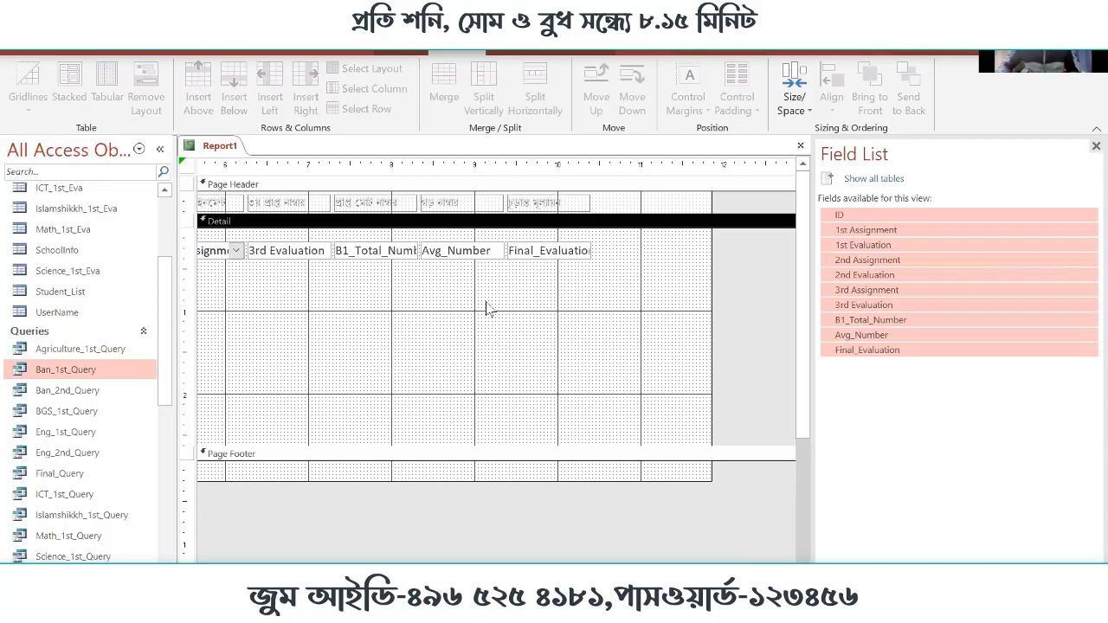
click(578, 43)
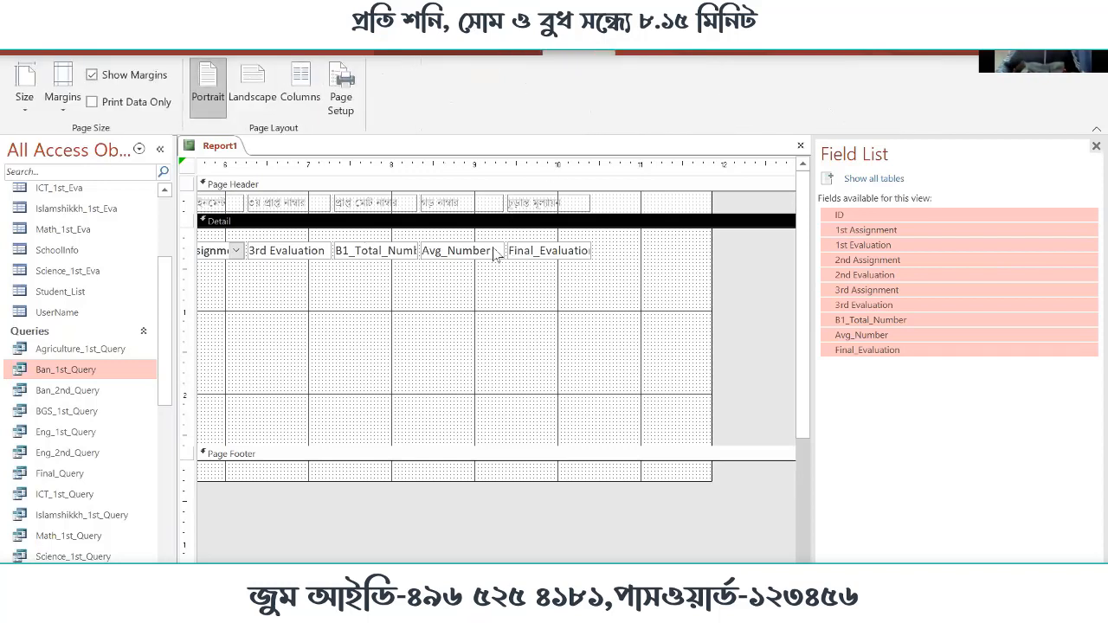
click(24, 97)
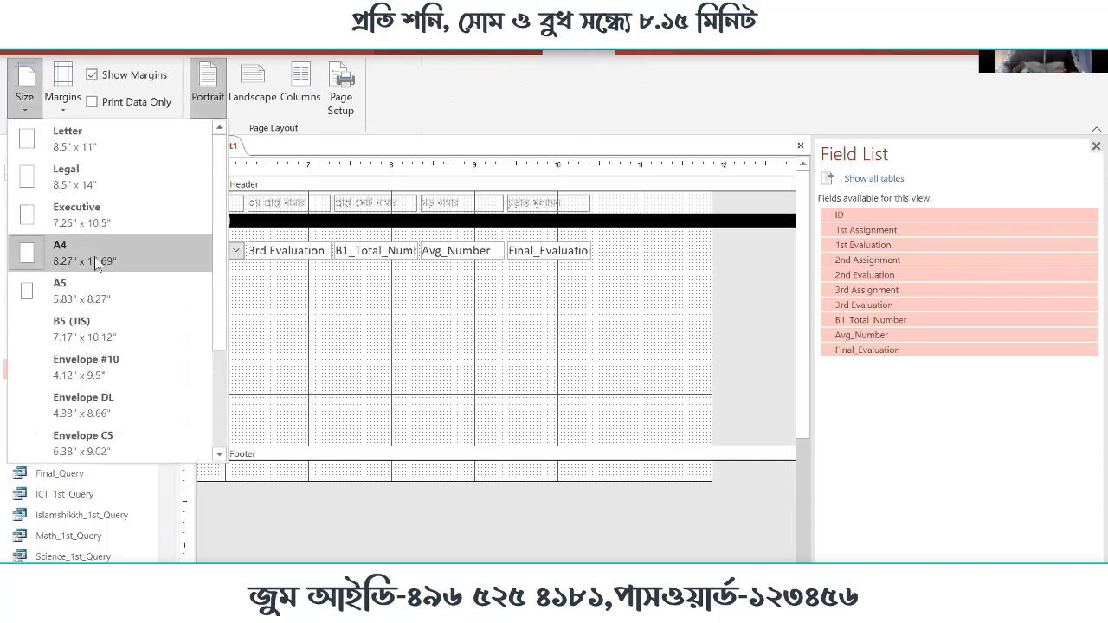
click(75, 102)
click(68, 111)
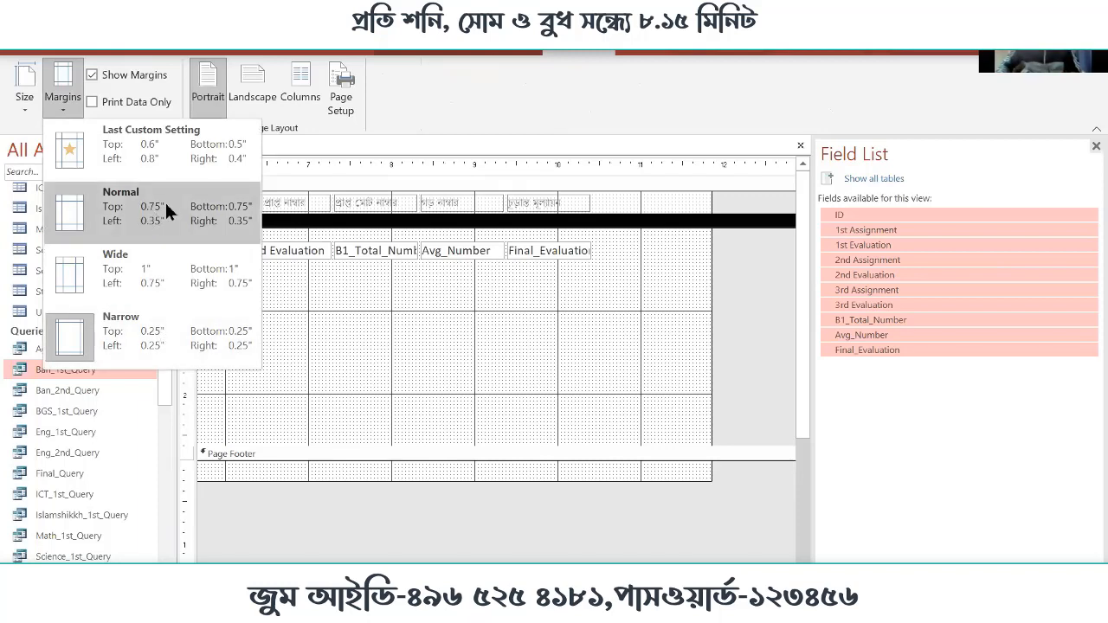
click(209, 90)
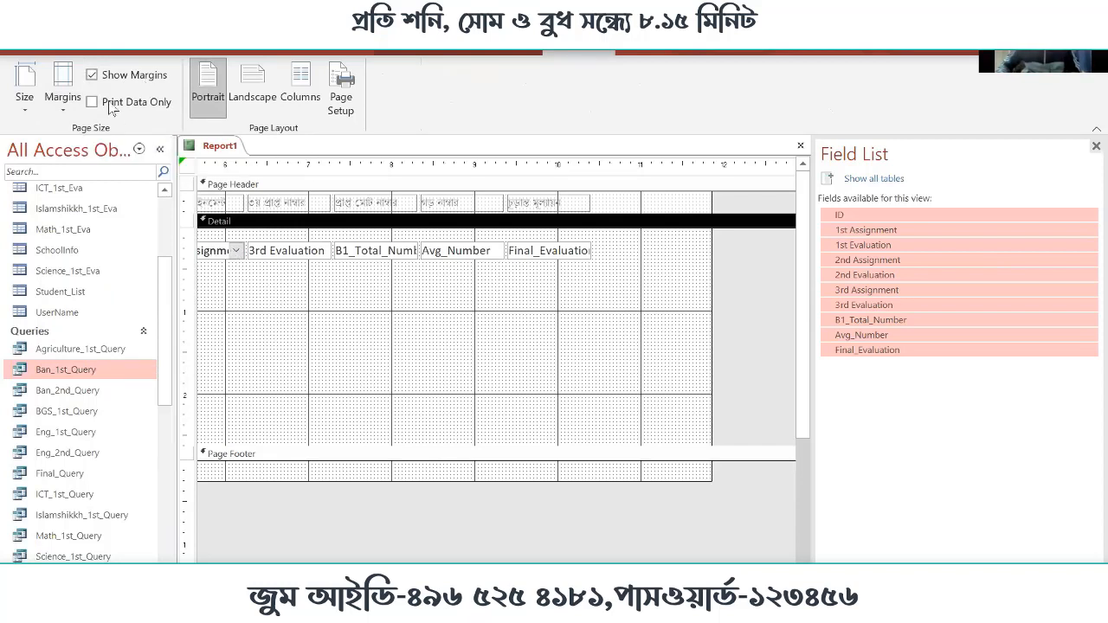
click(90, 76)
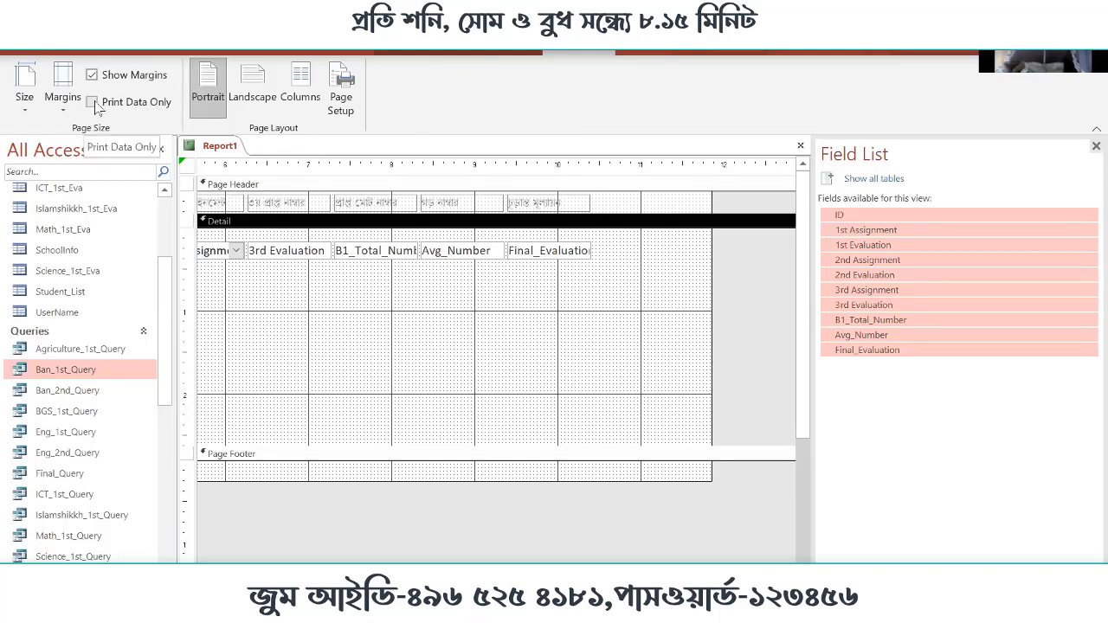
click(210, 92)
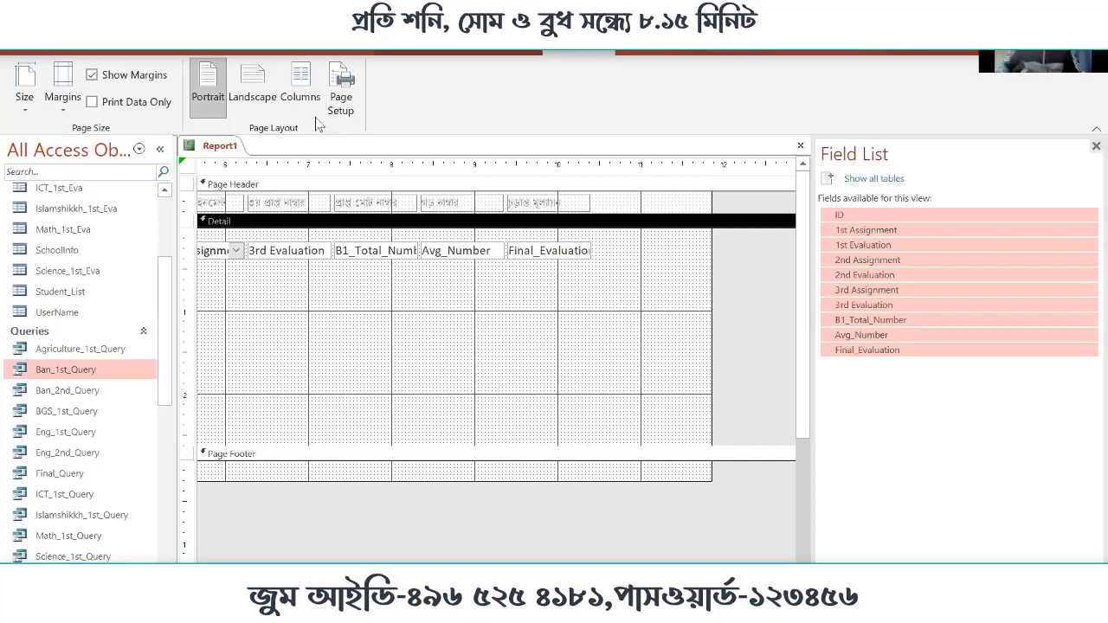
Examine the report's column grid, size and layout settings, and close them without changes
click(302, 91)
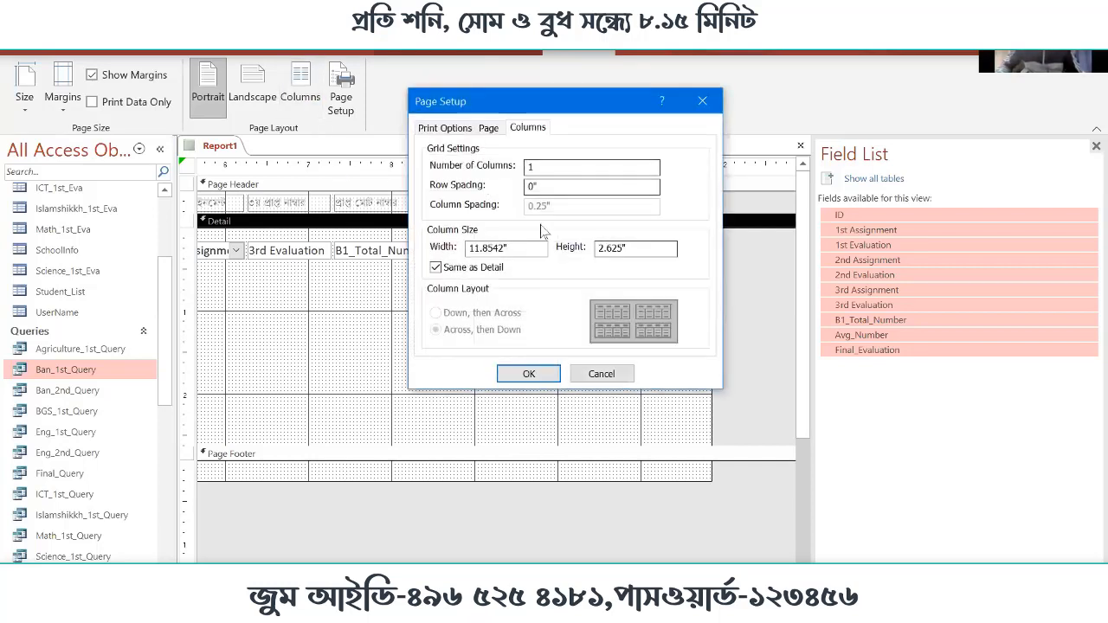
drag(531, 104, 568, 141)
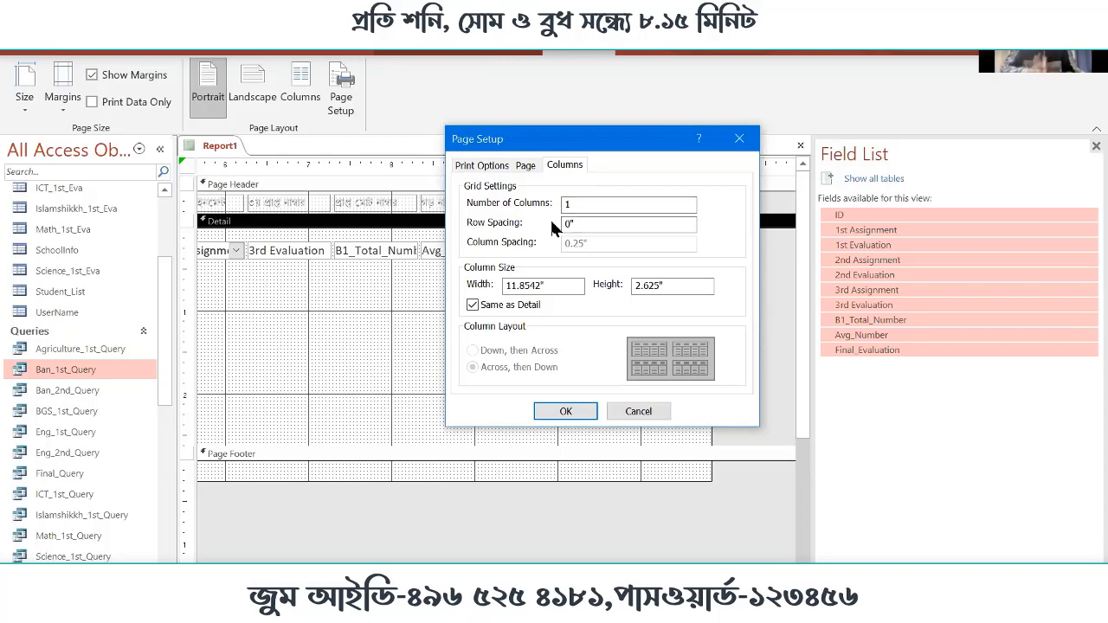
click(635, 412)
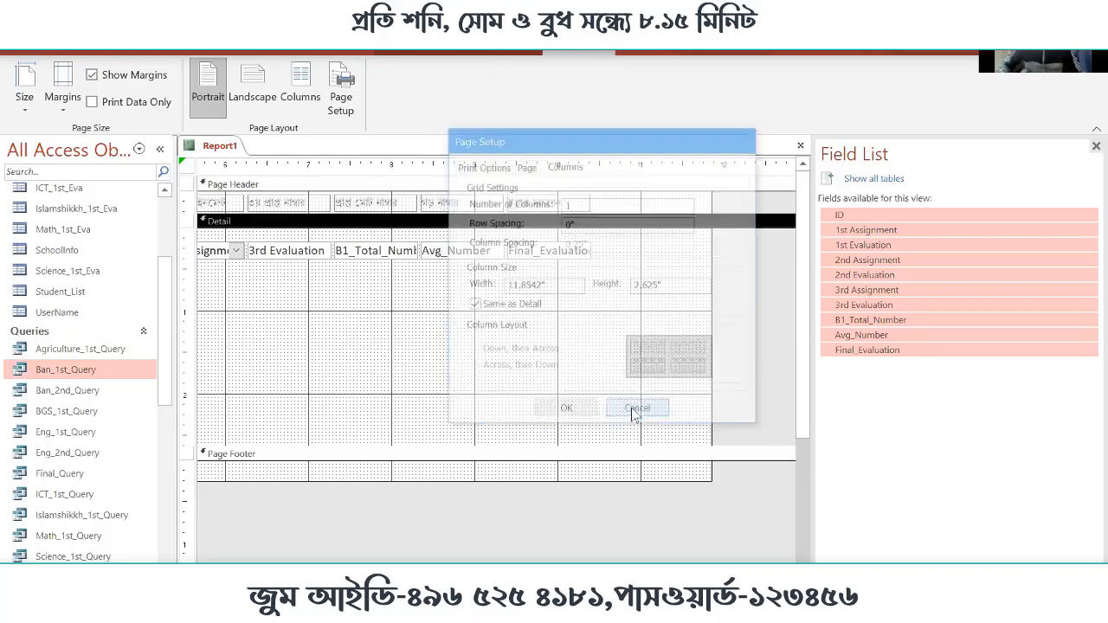
Set the report's top page margin to 0.7 inches in Page Setup
click(341, 86)
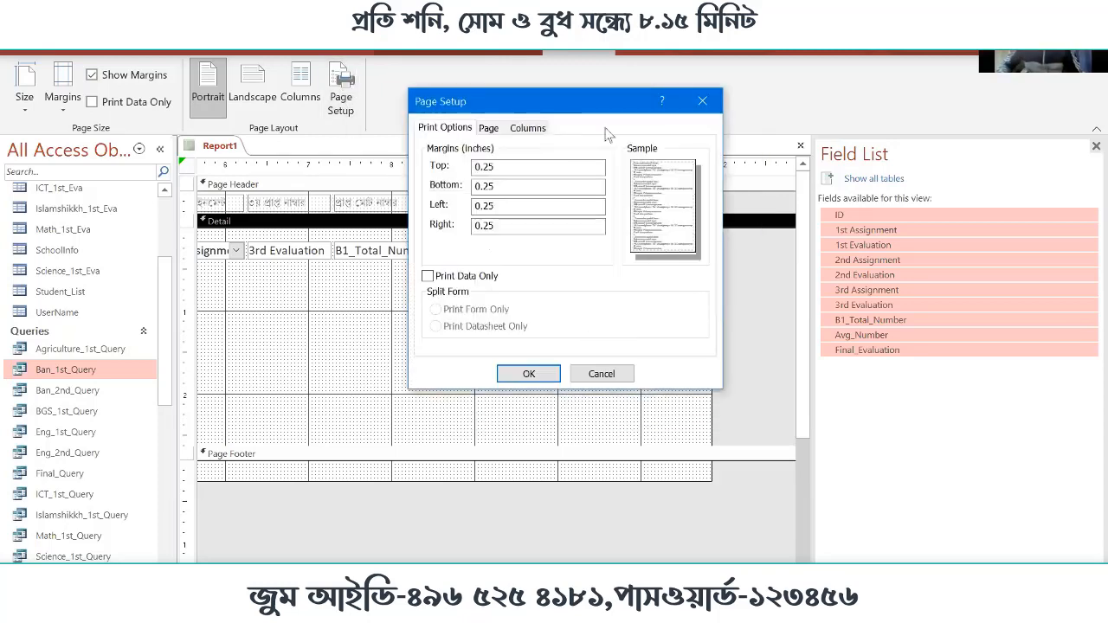
click(528, 129)
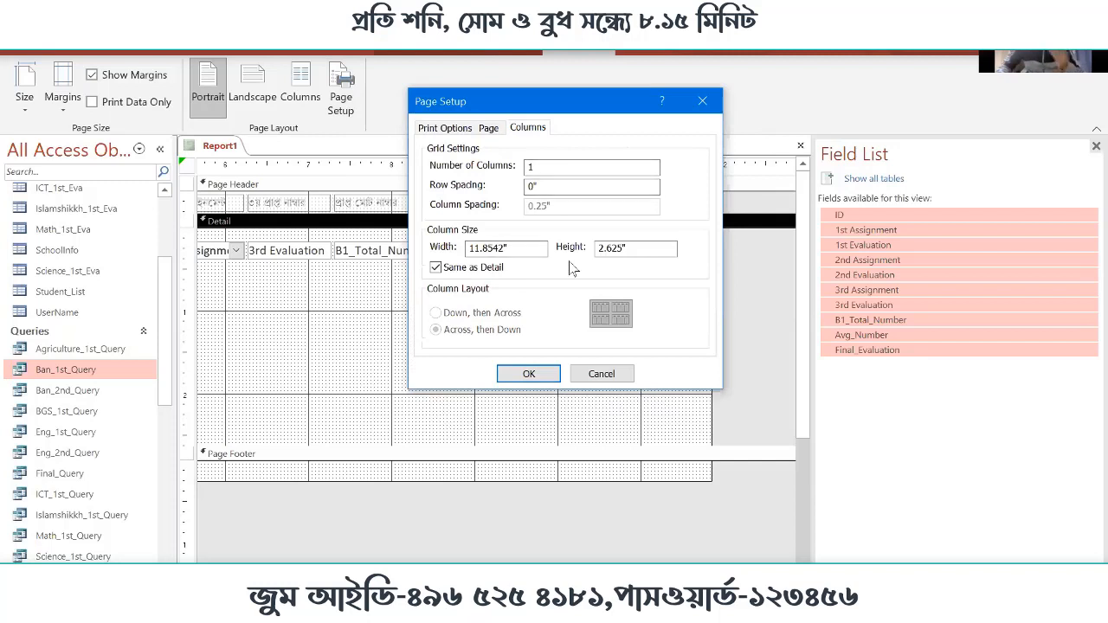
click(458, 132)
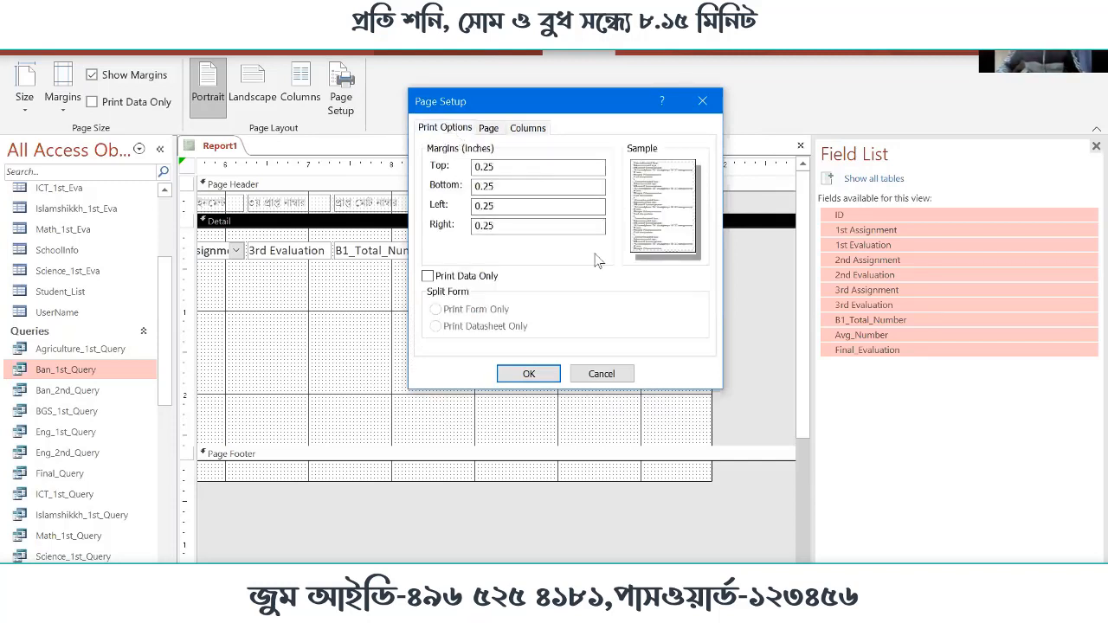
click(538, 167)
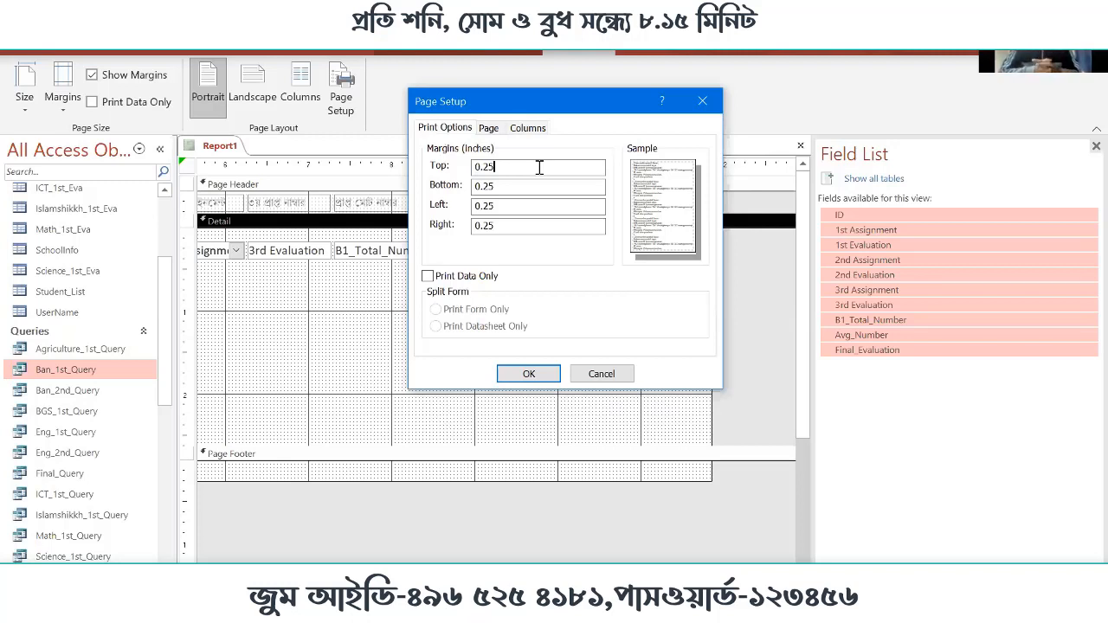
key(BackSpace)
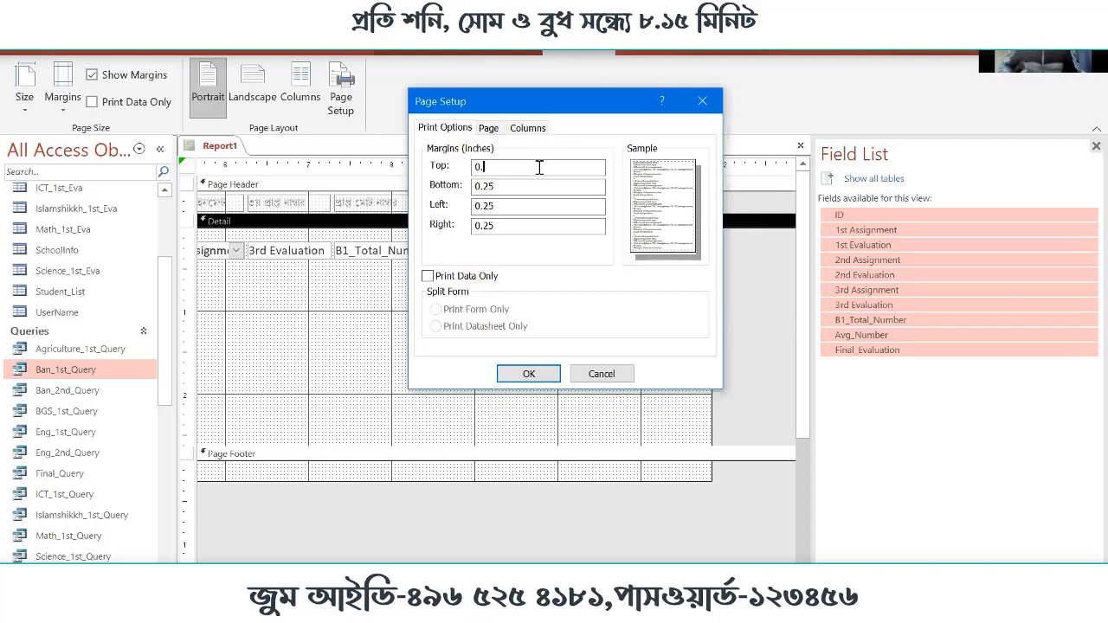
text(70)
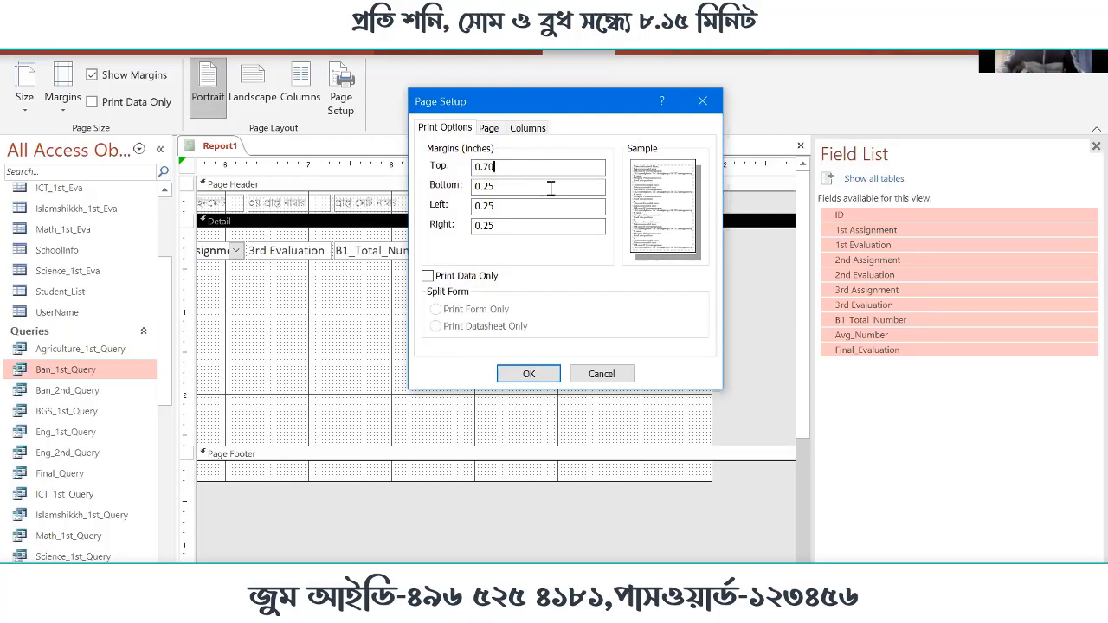
click(522, 184)
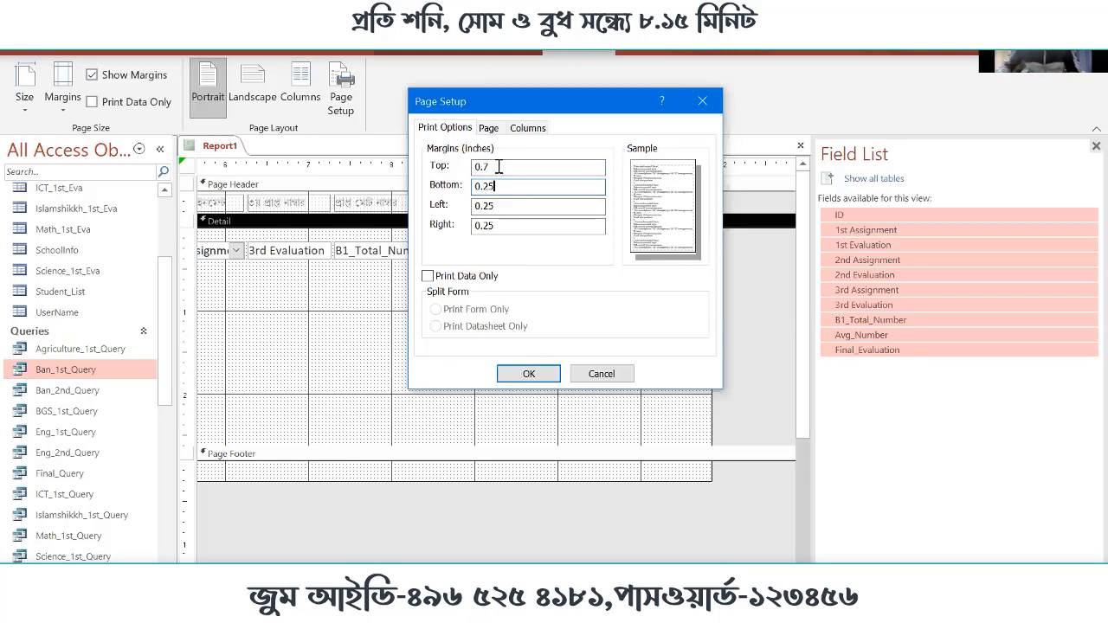
click(557, 172)
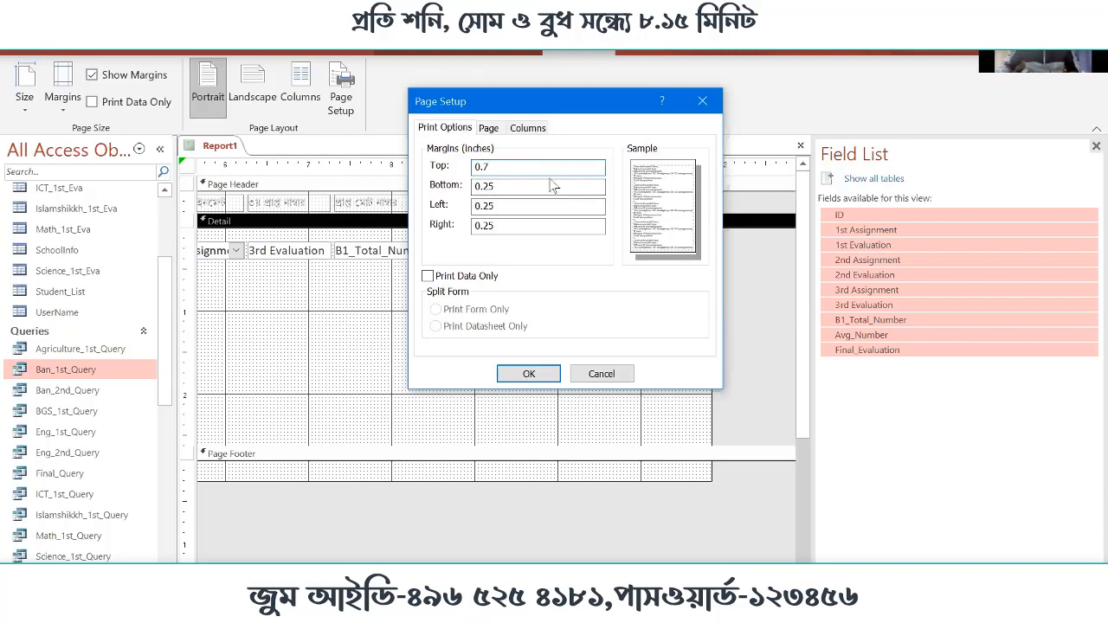
Set the report's bottom page margin to 0.5 inches
click(522, 187)
double_click(514, 191)
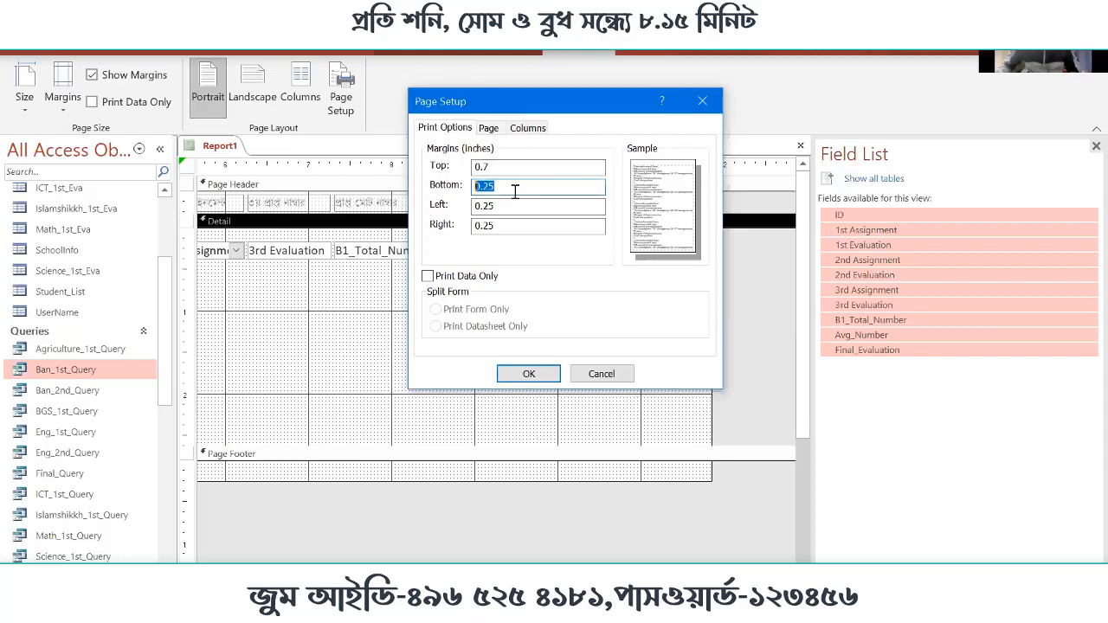
click(556, 187)
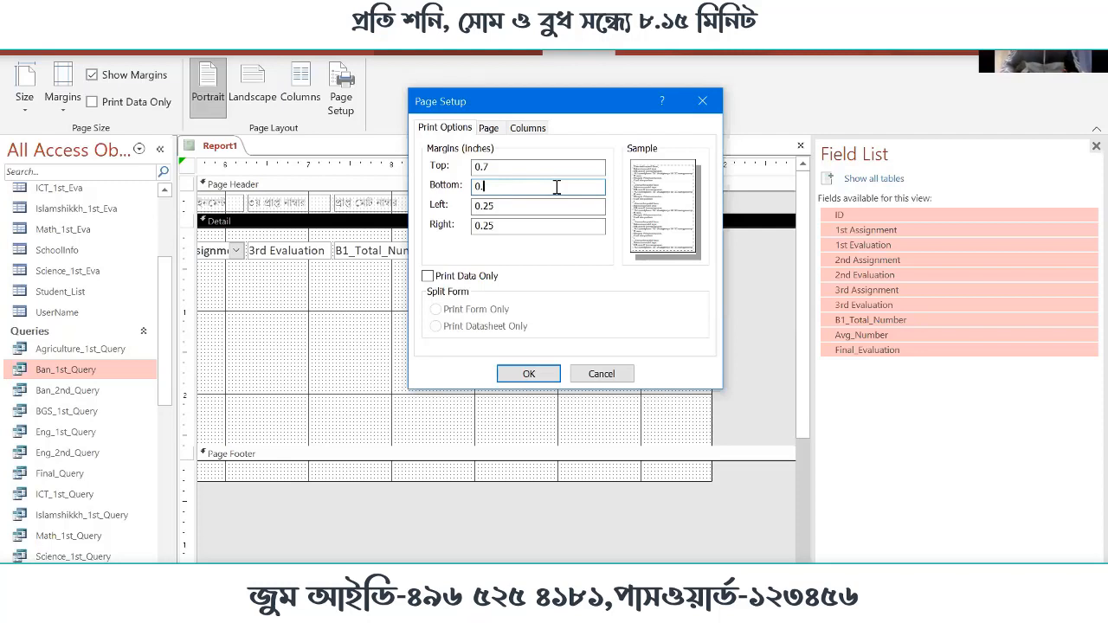
text(50)
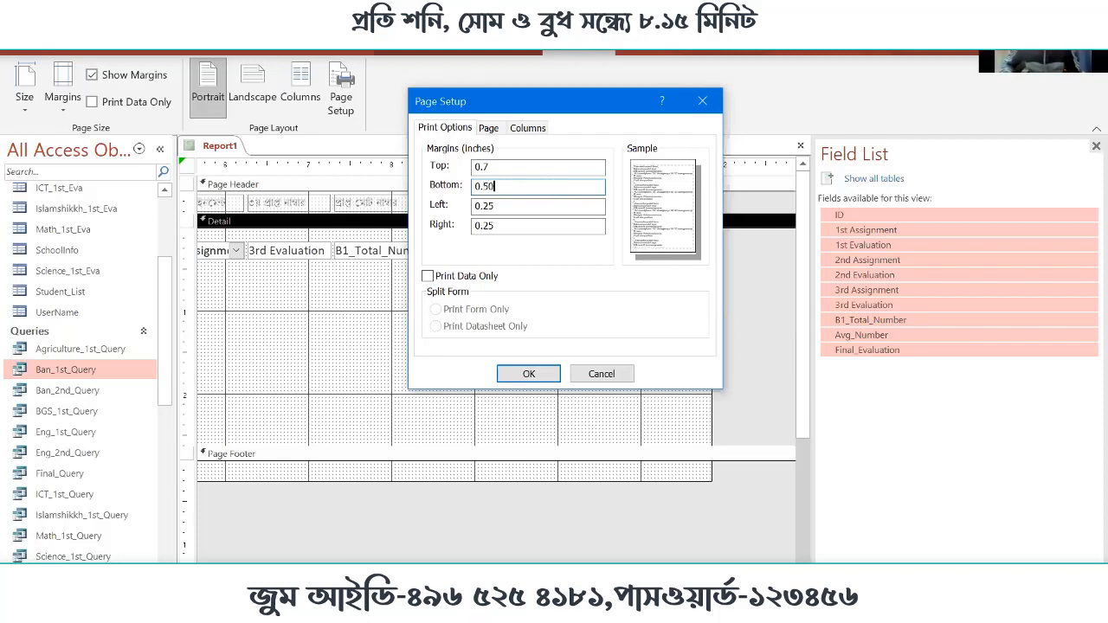
key(Tab)
Set the report's left margin to 0.8 inches and its right margin to 0.5 inches
click(551, 208)
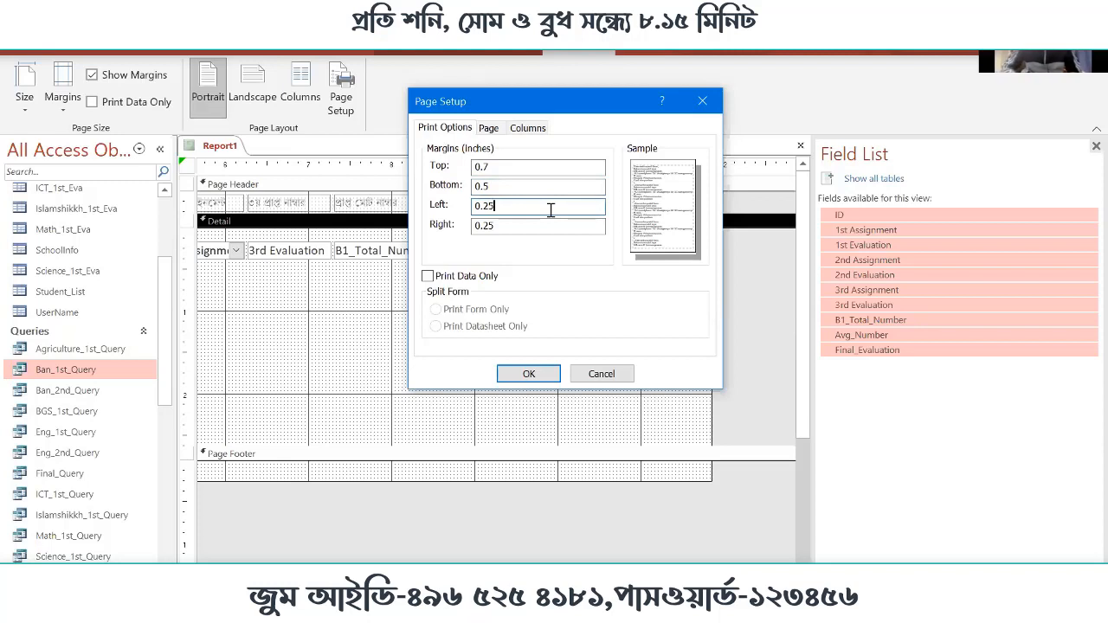
key(BackSpace)
key(BackSpace)
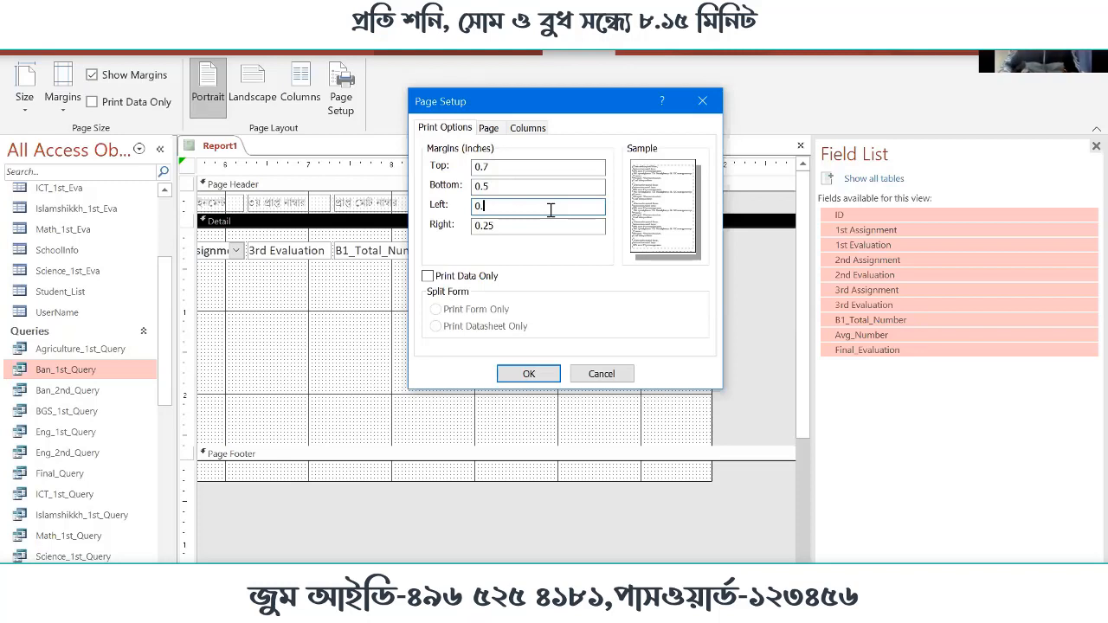
text(80)
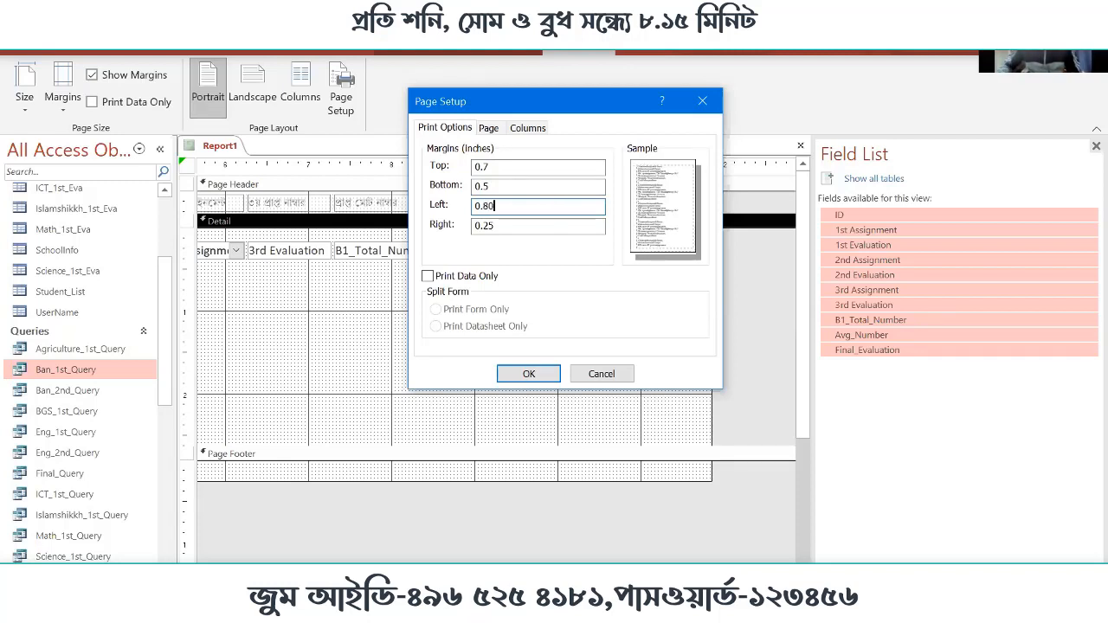
key(Tab)
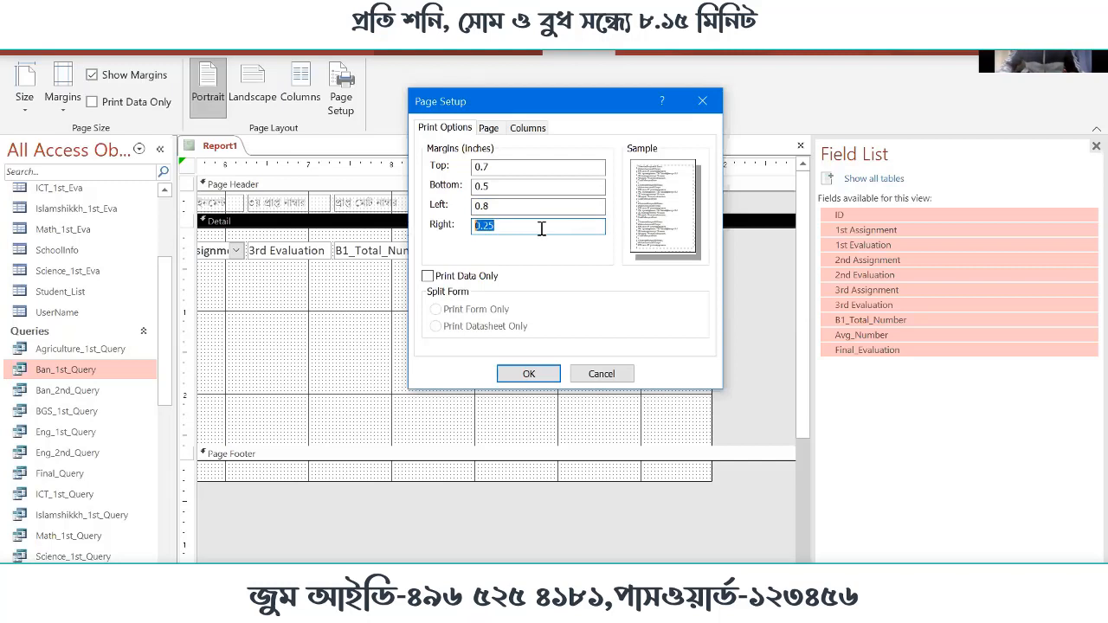
text(0.50)
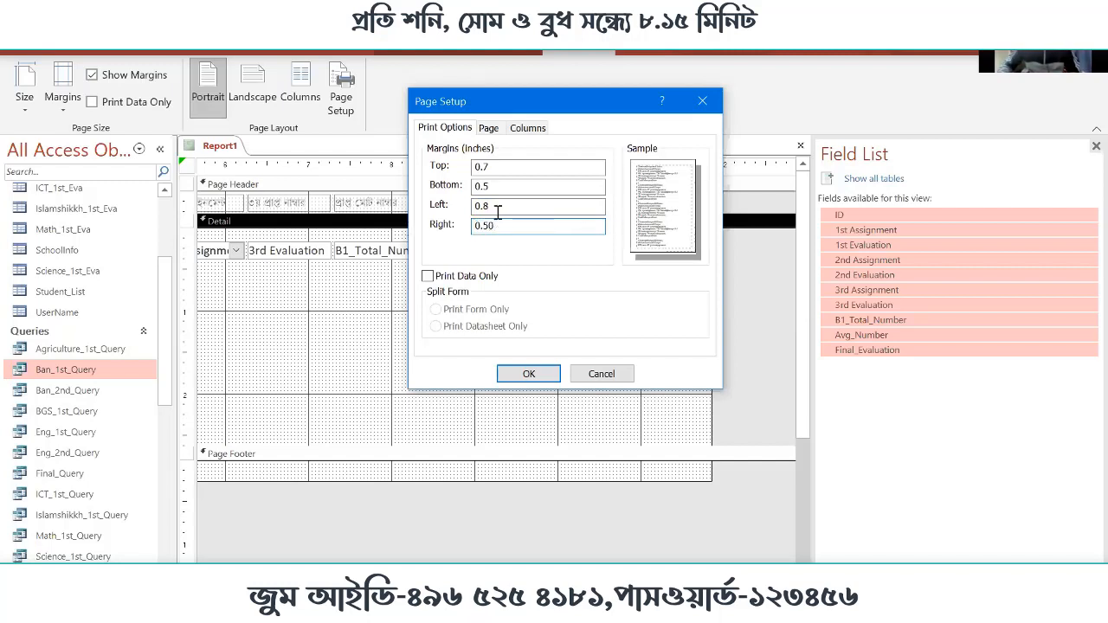
click(511, 185)
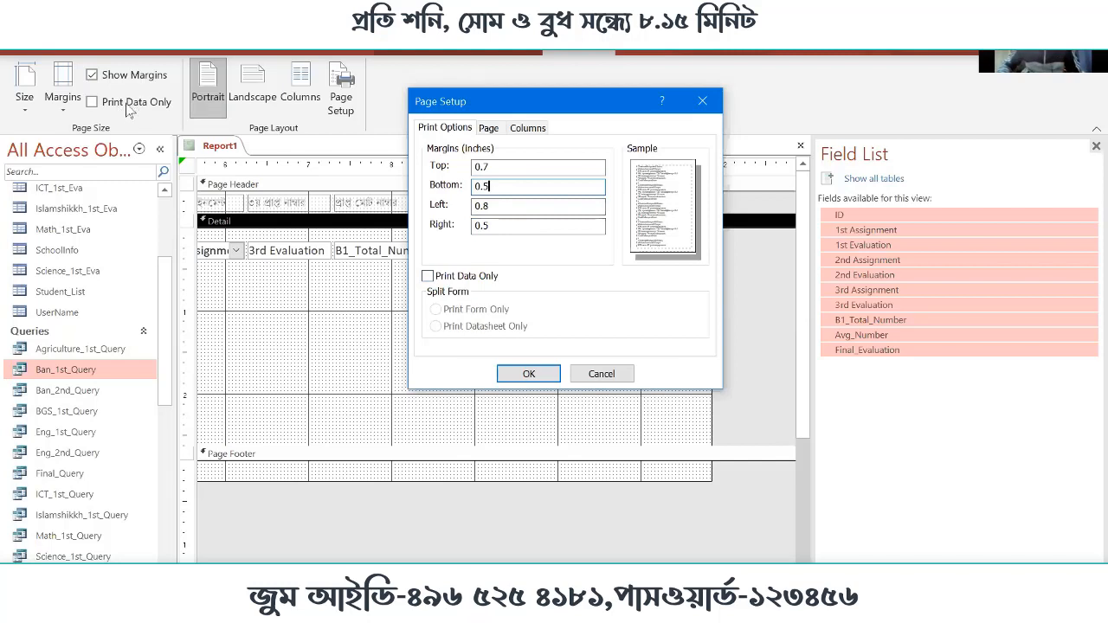
Try the Print Data Only option on and off, and examine the paper source choices for the A4 portrait page
click(427, 276)
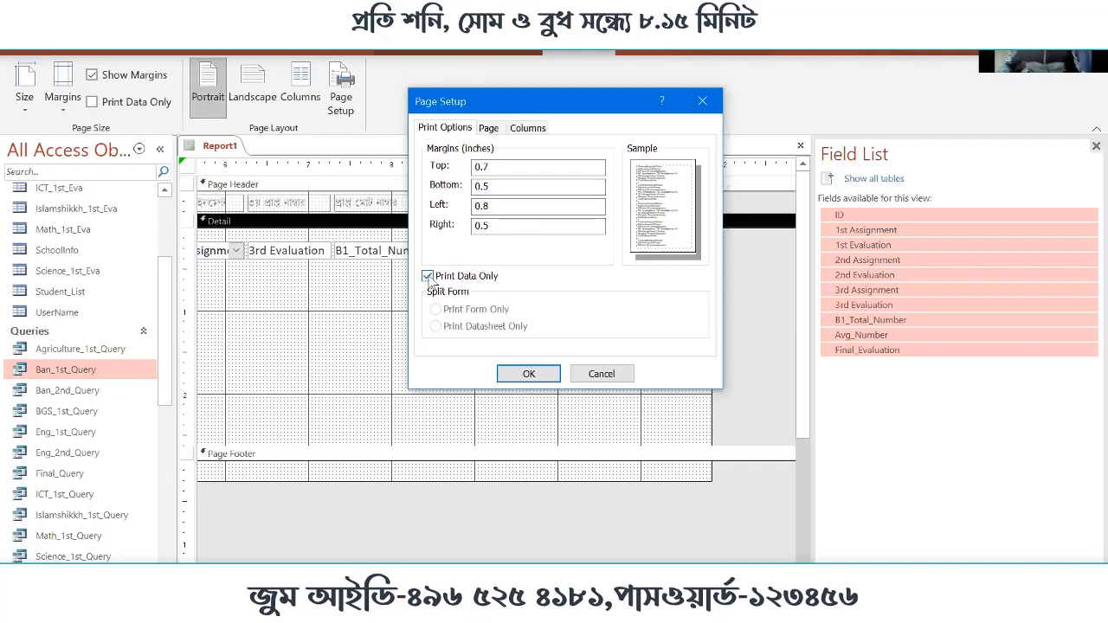
click(428, 278)
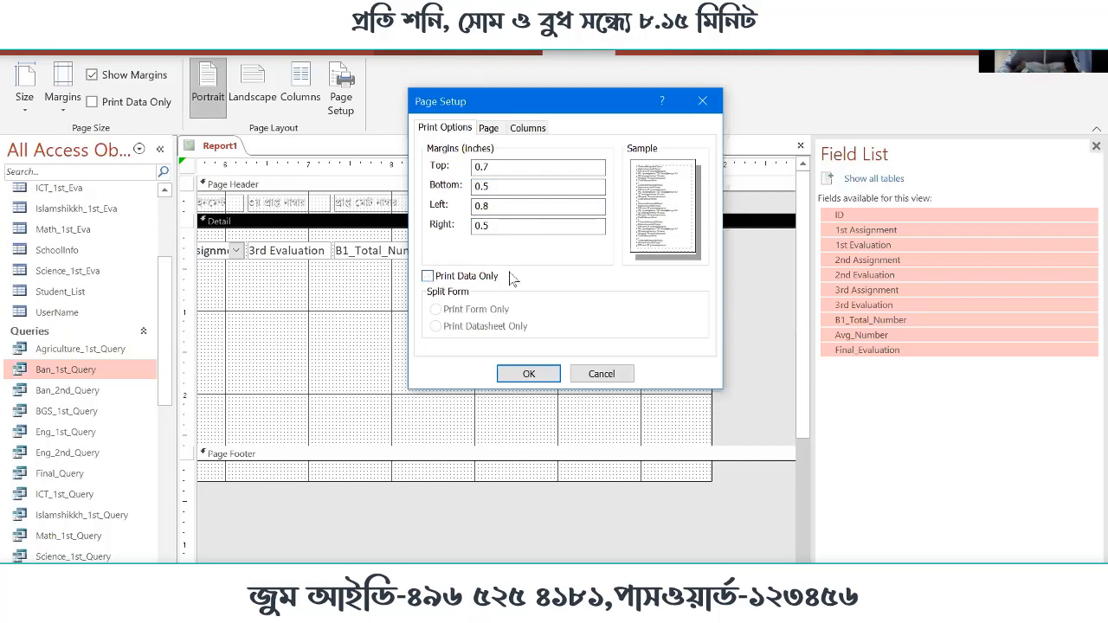
click(490, 130)
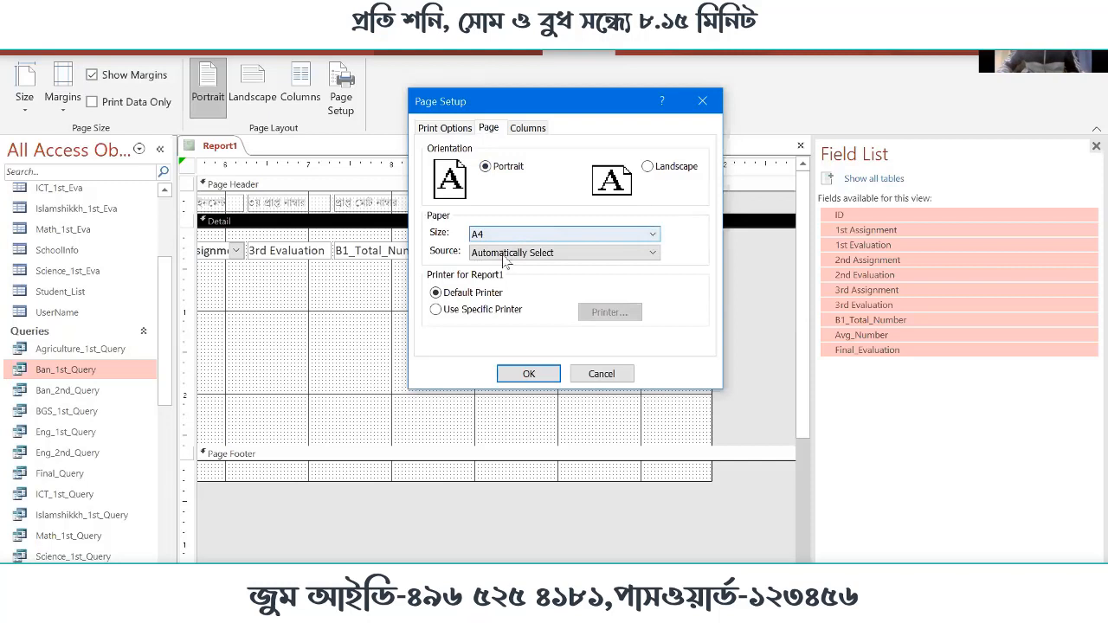
click(654, 253)
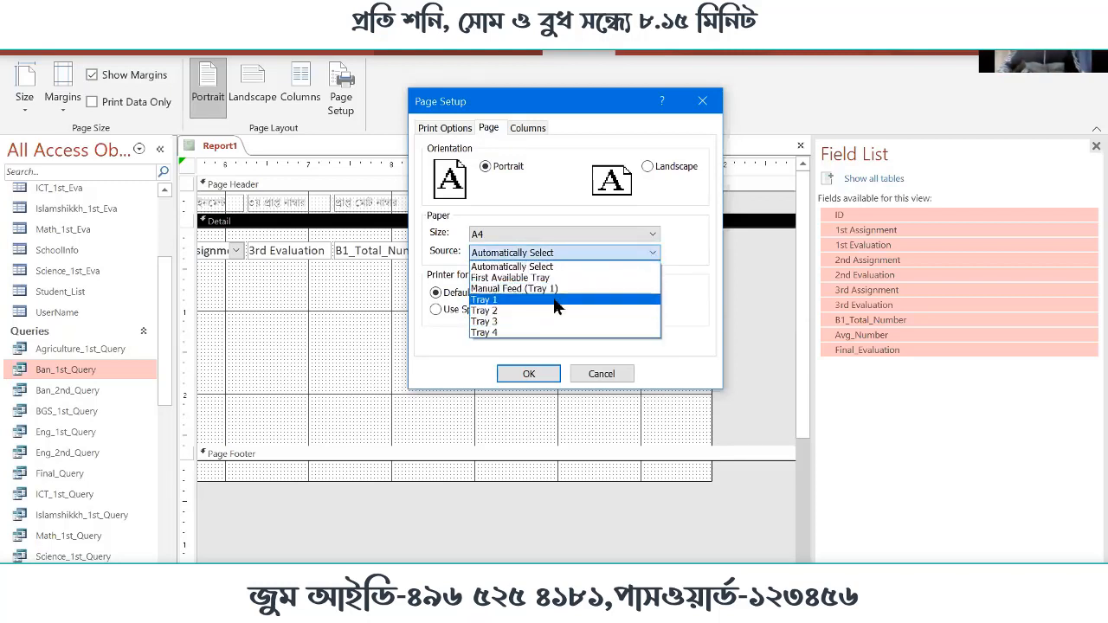
click(697, 249)
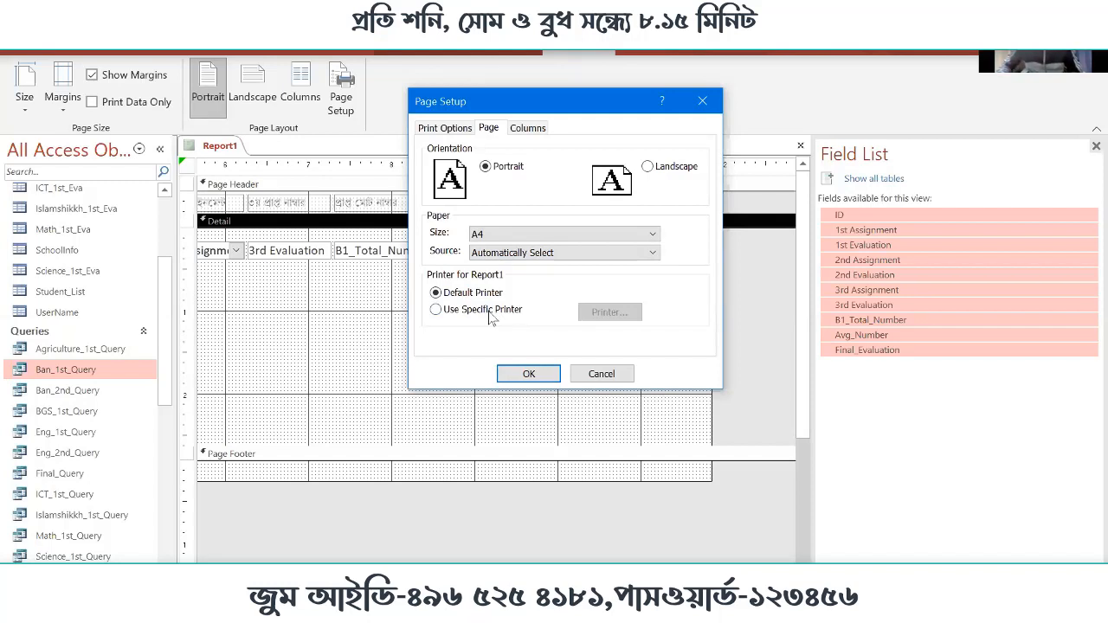
Examine the printers that can be assigned specifically to the report, and switch back to the default printer
click(451, 313)
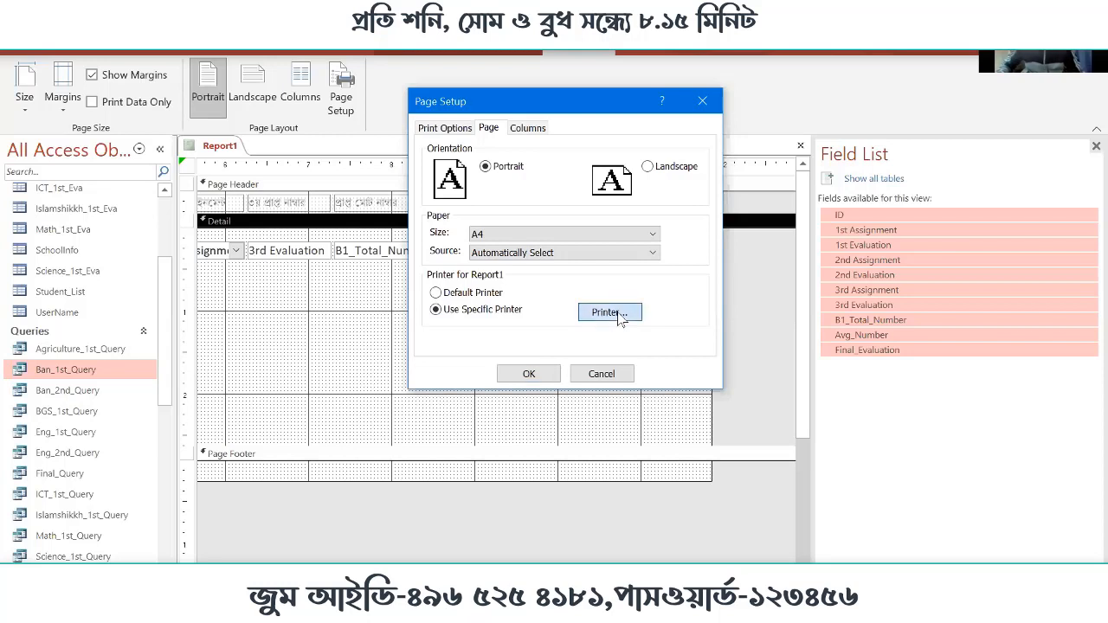
click(620, 315)
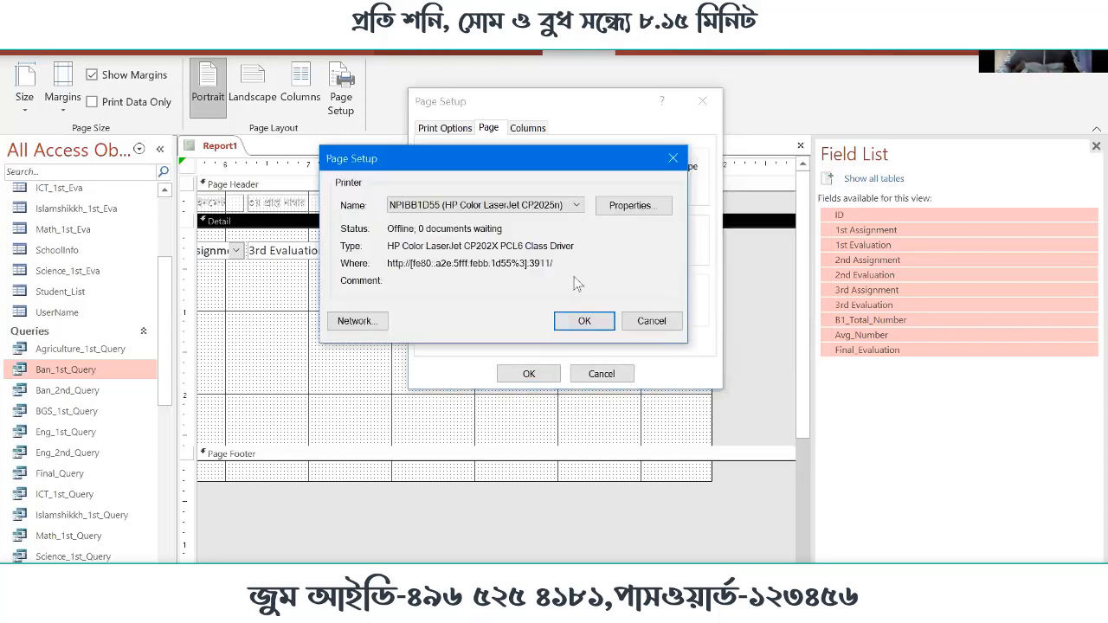
click(576, 206)
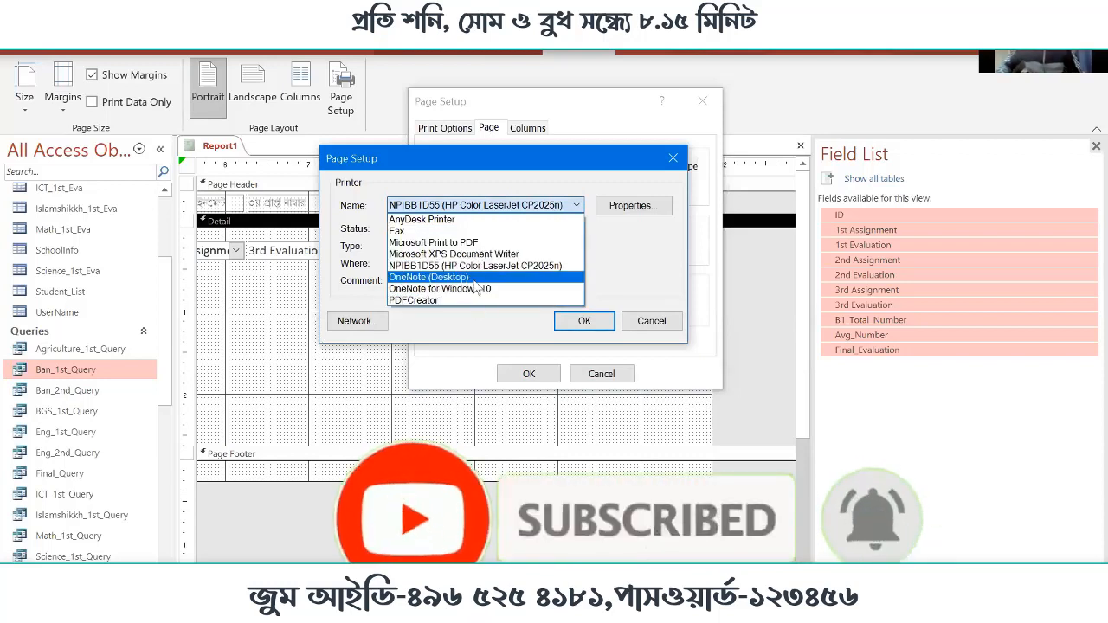
click(608, 254)
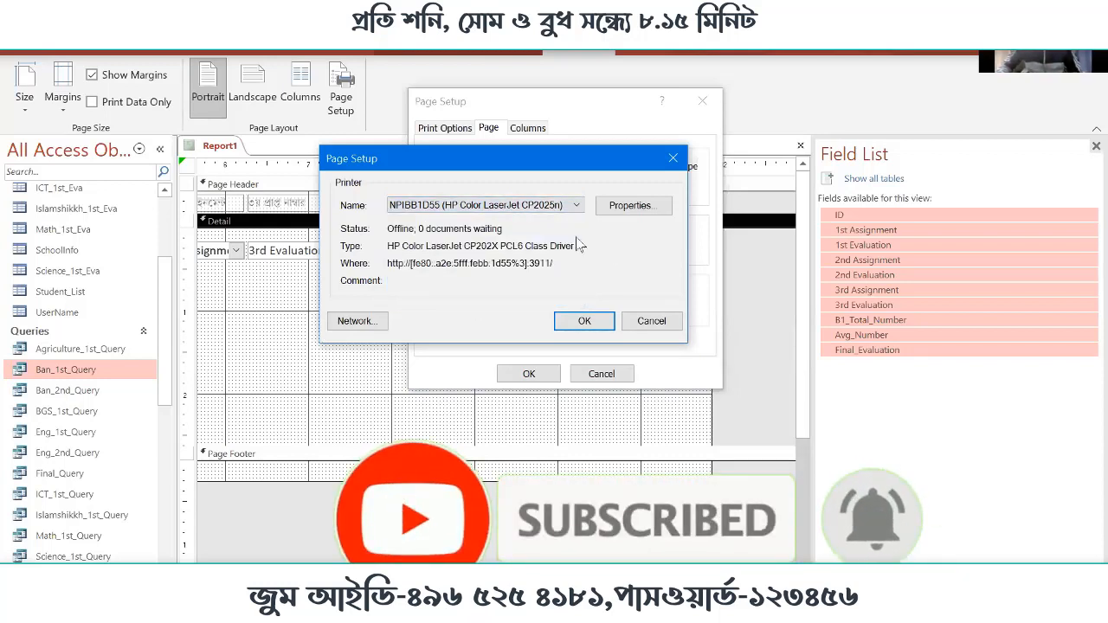
click(641, 323)
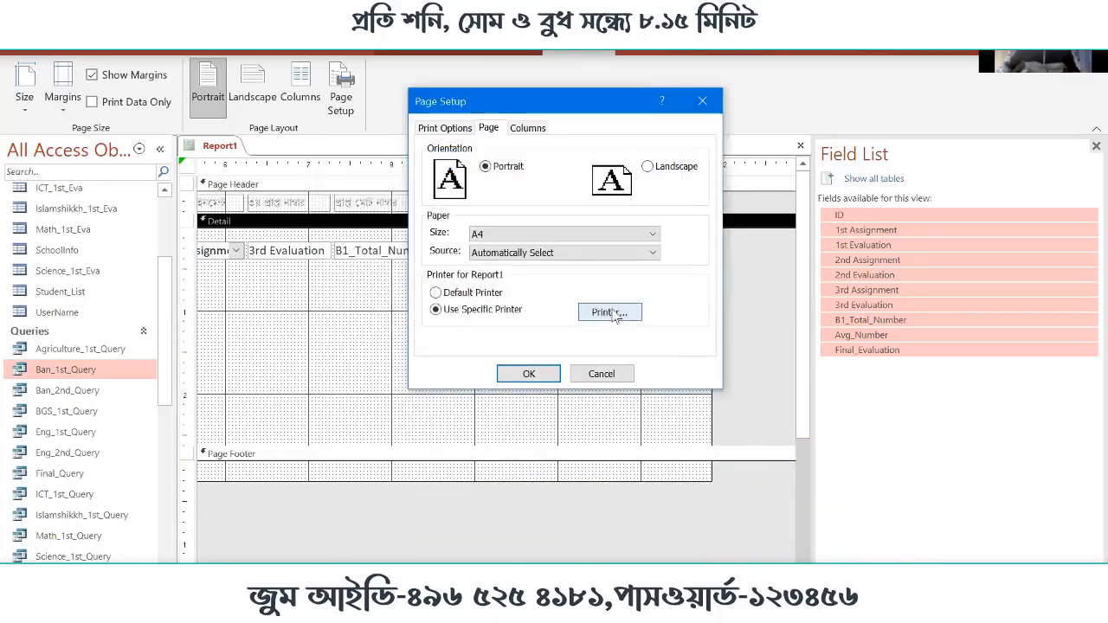
click(457, 293)
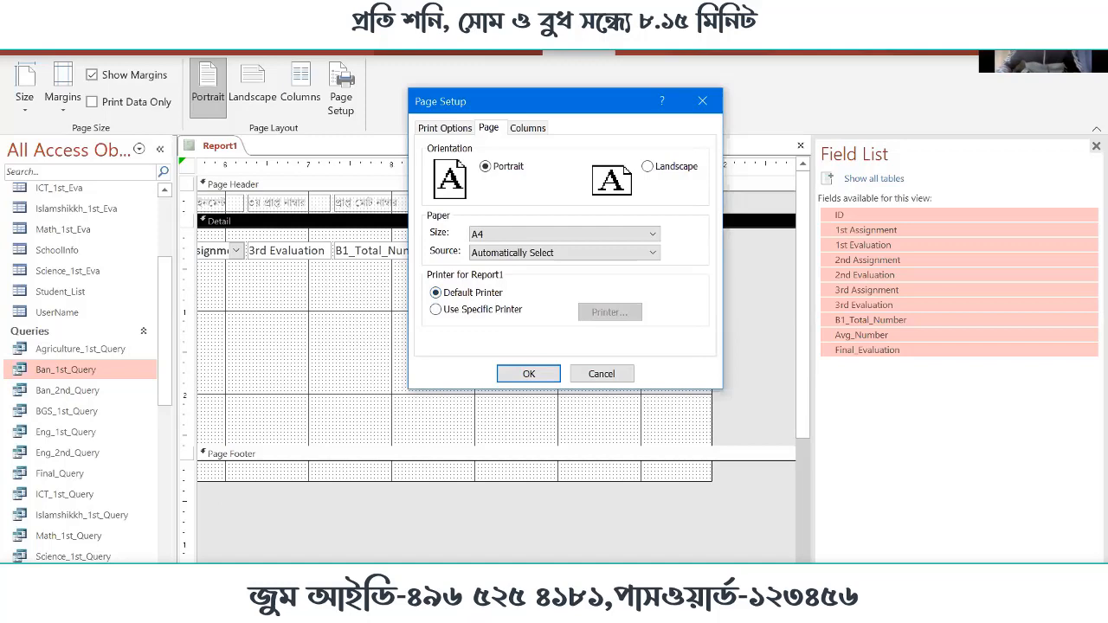
Switch to the Windows Printers & scanners settings and look through the installed printers for the default one
key(super+s)
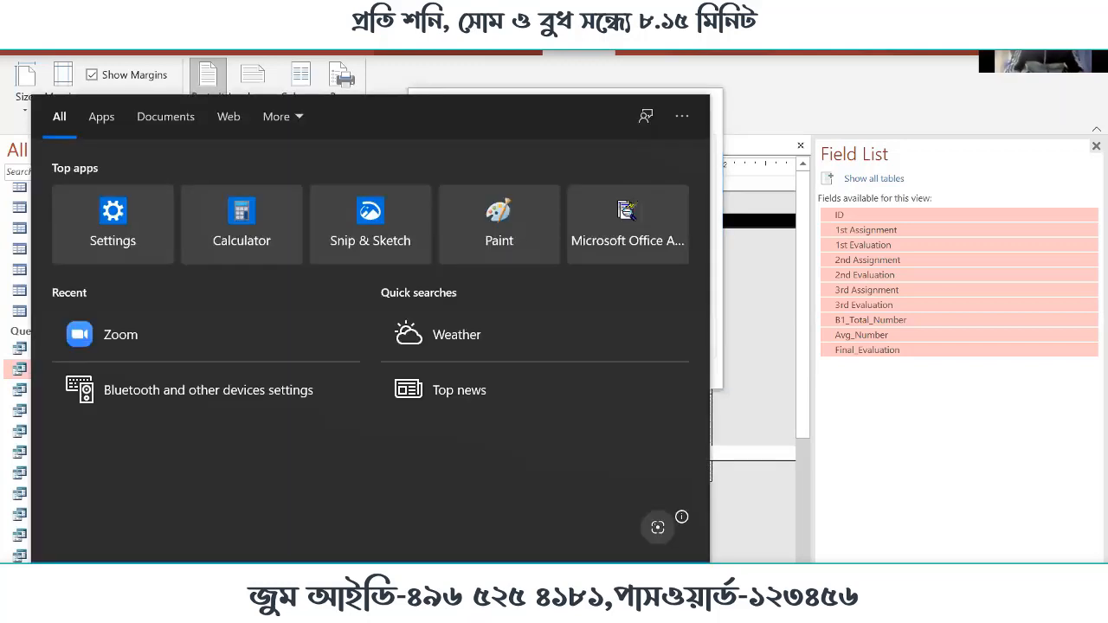
text(printer)
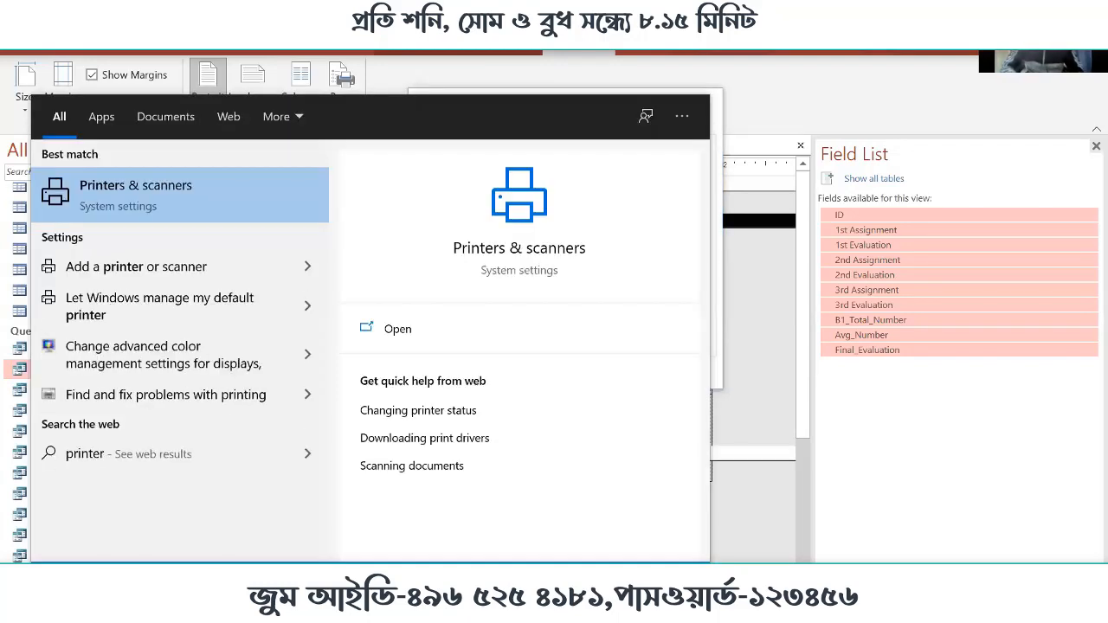
click(507, 264)
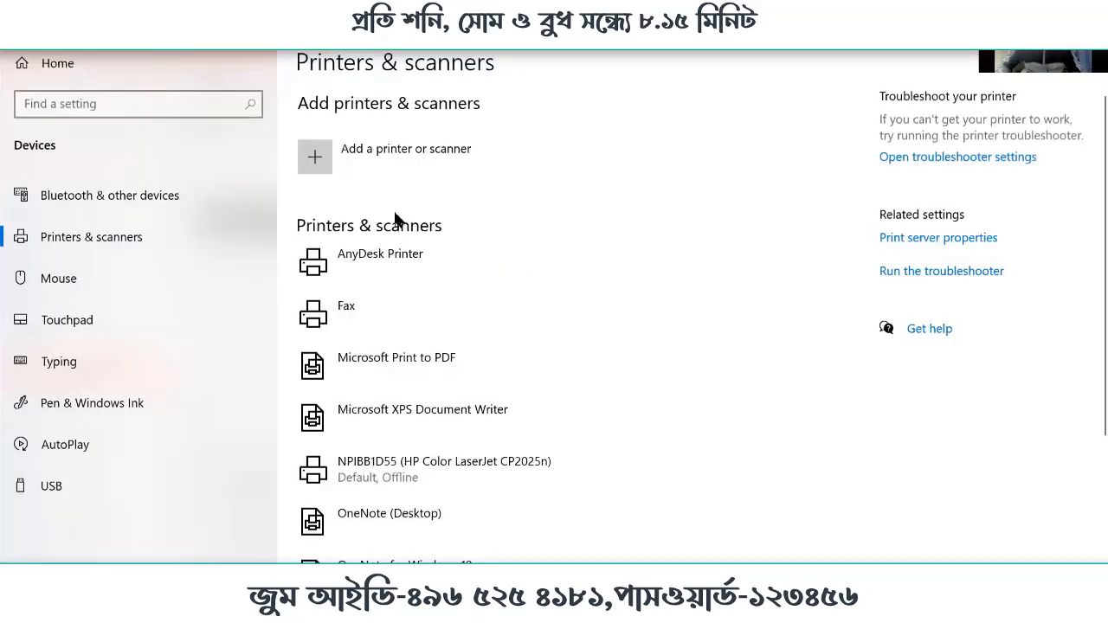
scroll(617, 365, down, 2)
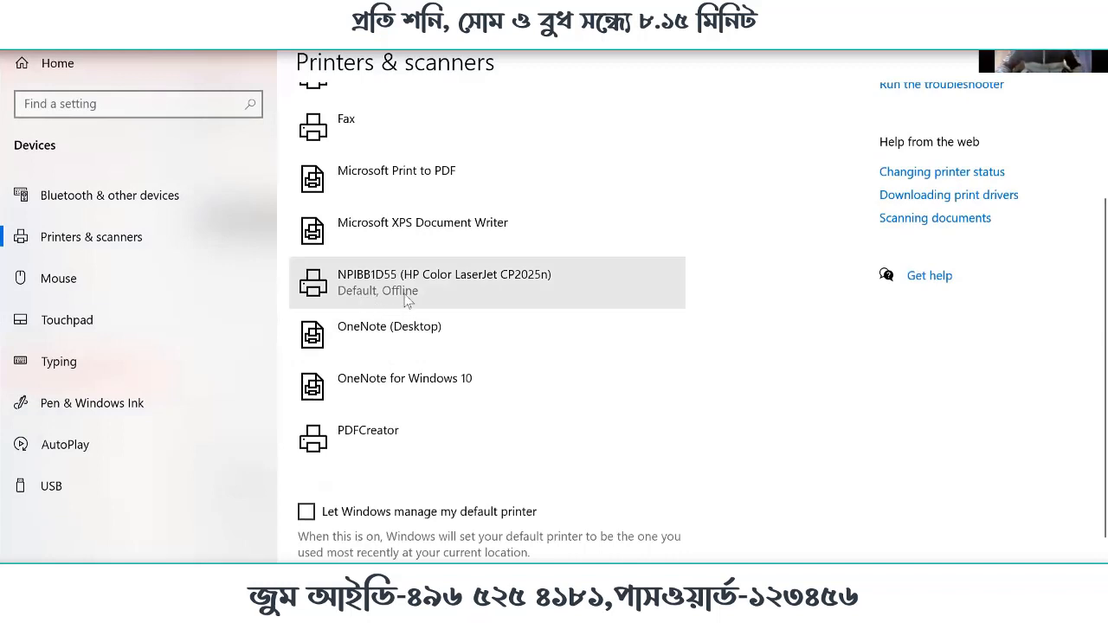
Return to the report's page setup from the Windows printer list and bring up its column settings
click(401, 298)
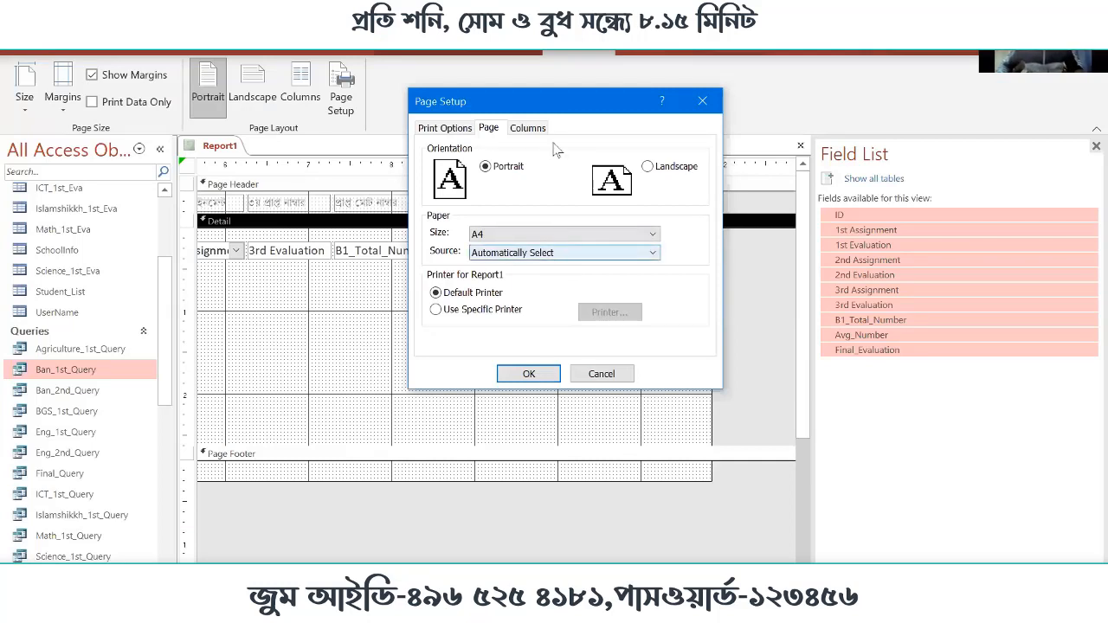
click(528, 128)
click(571, 167)
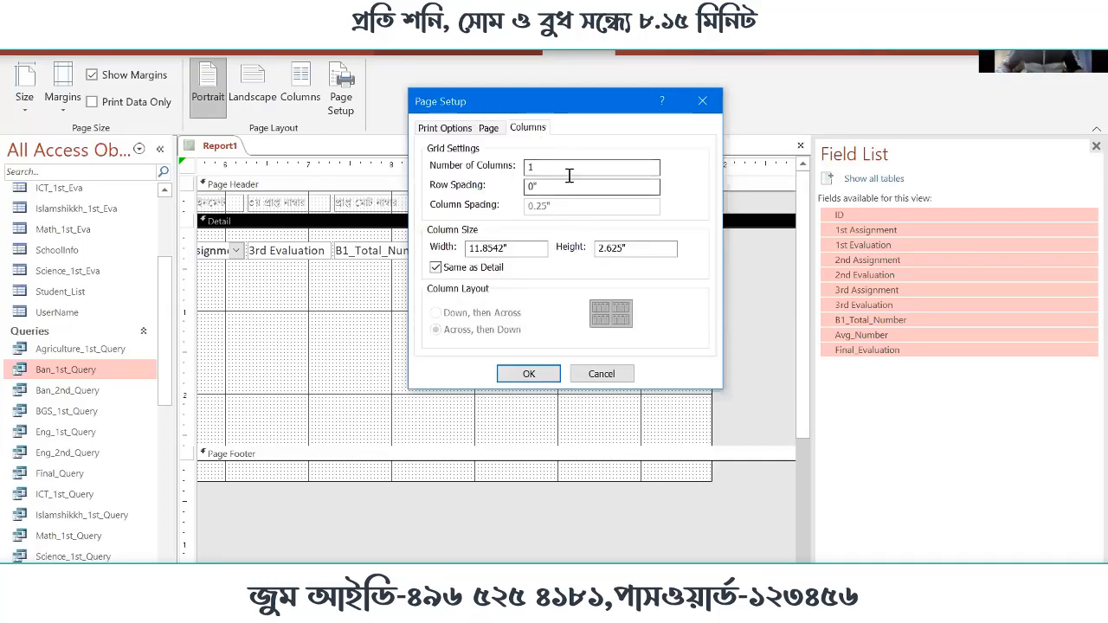
drag(579, 102, 660, 199)
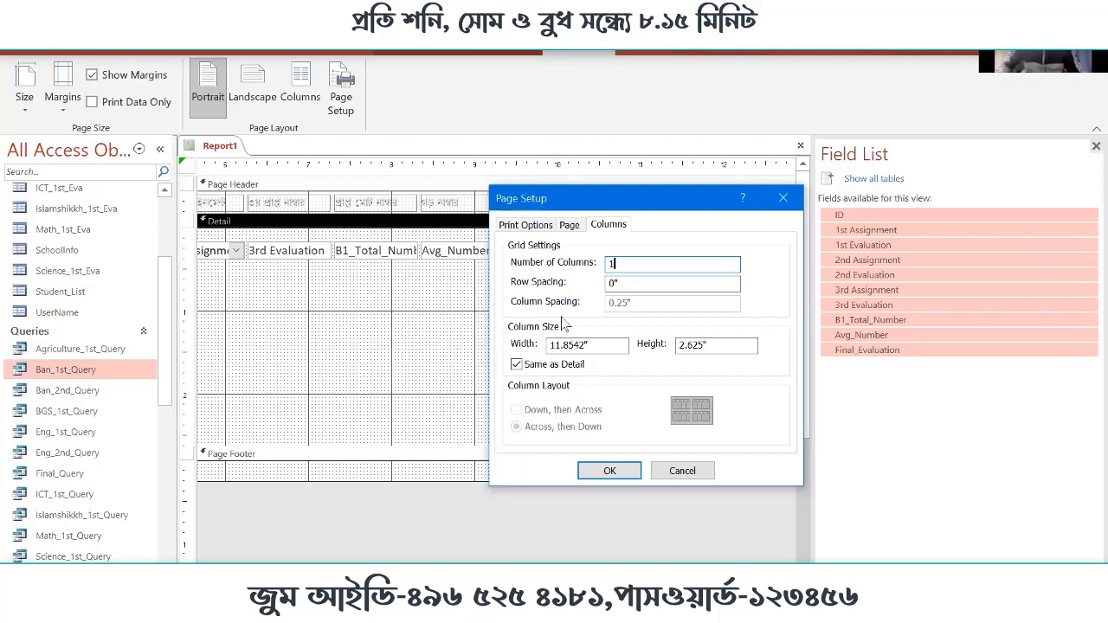
Set the row spacing in the report's column grid settings to 0.20 inches
click(661, 281)
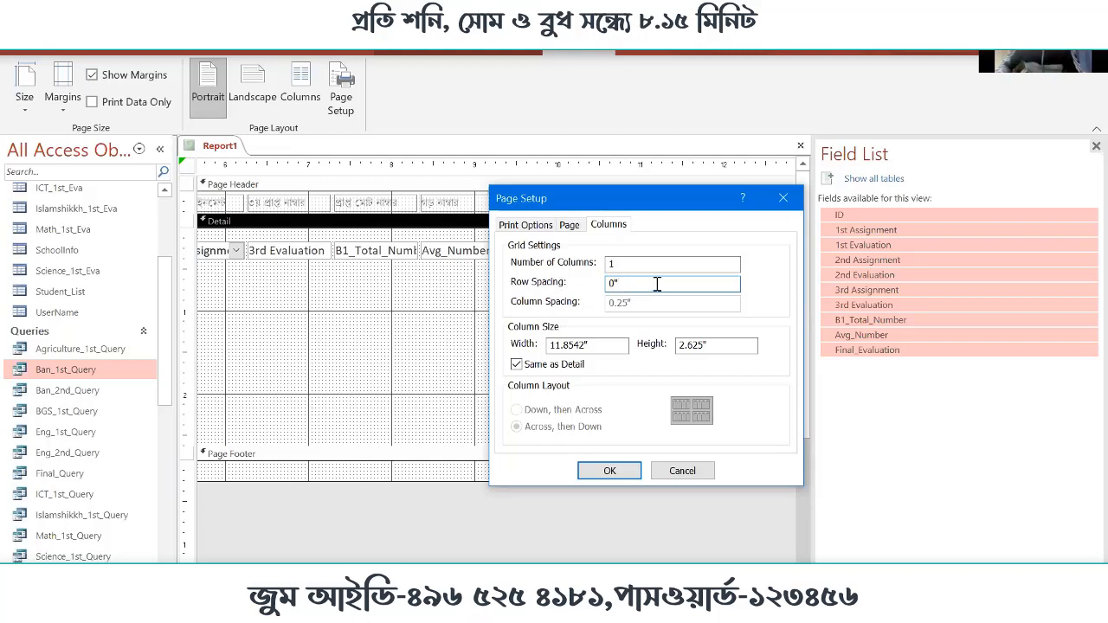
drag(657, 284, 481, 283)
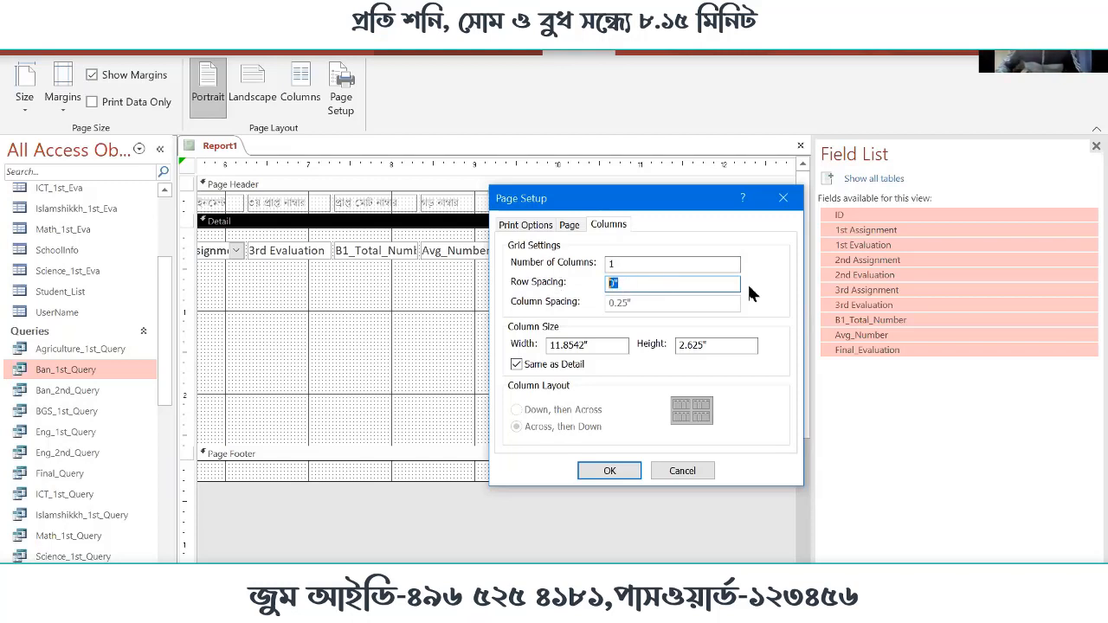
text(0.15)
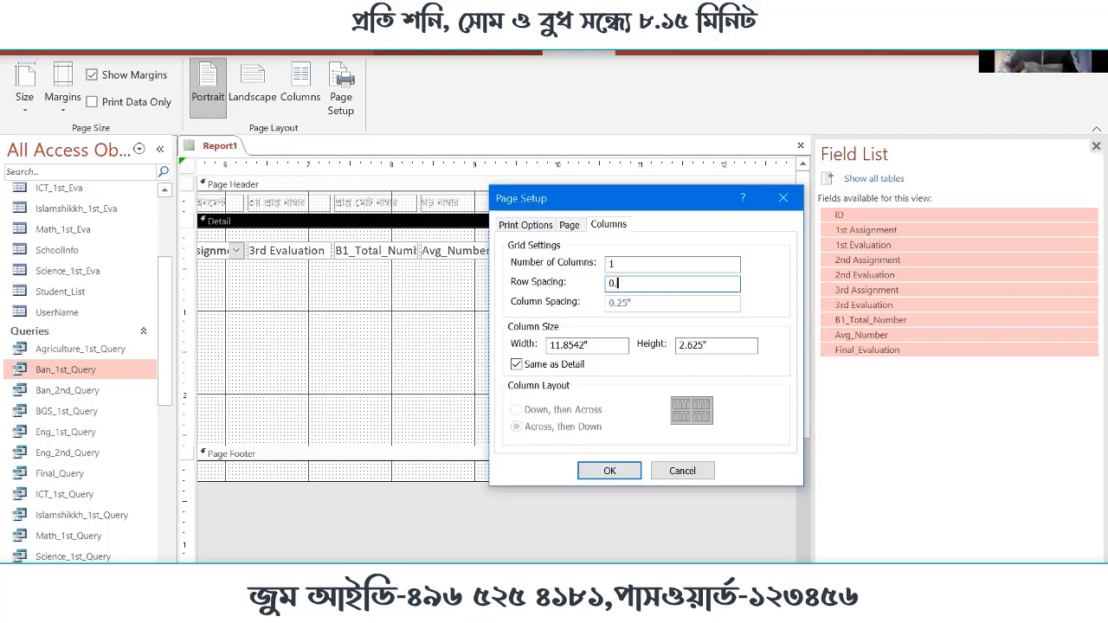
key(BackSpace)
key(BackSpace)
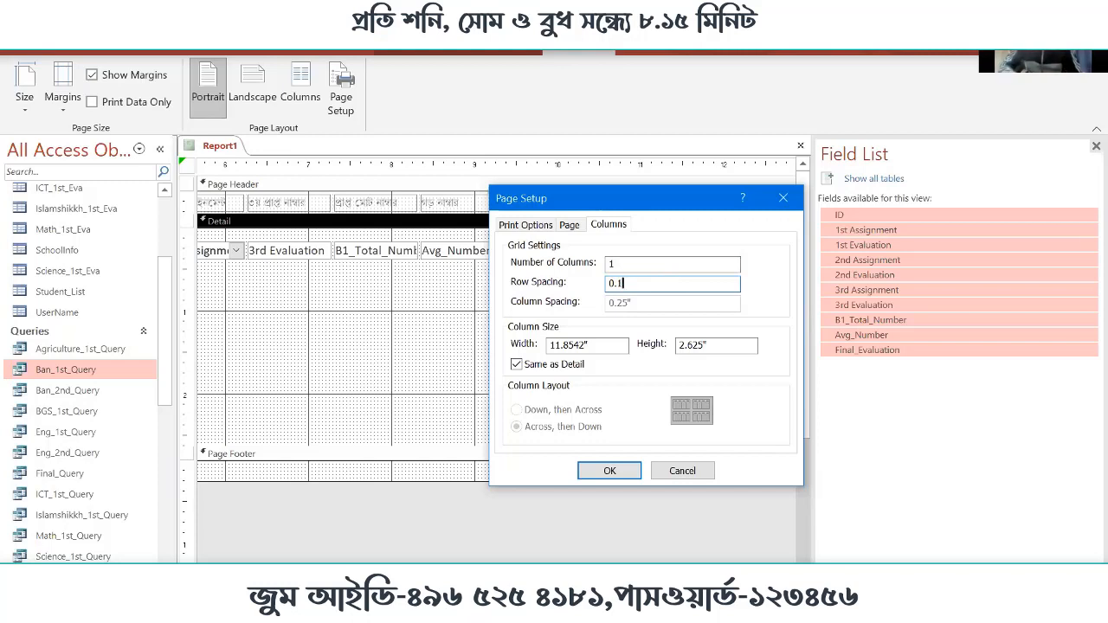
text(20)
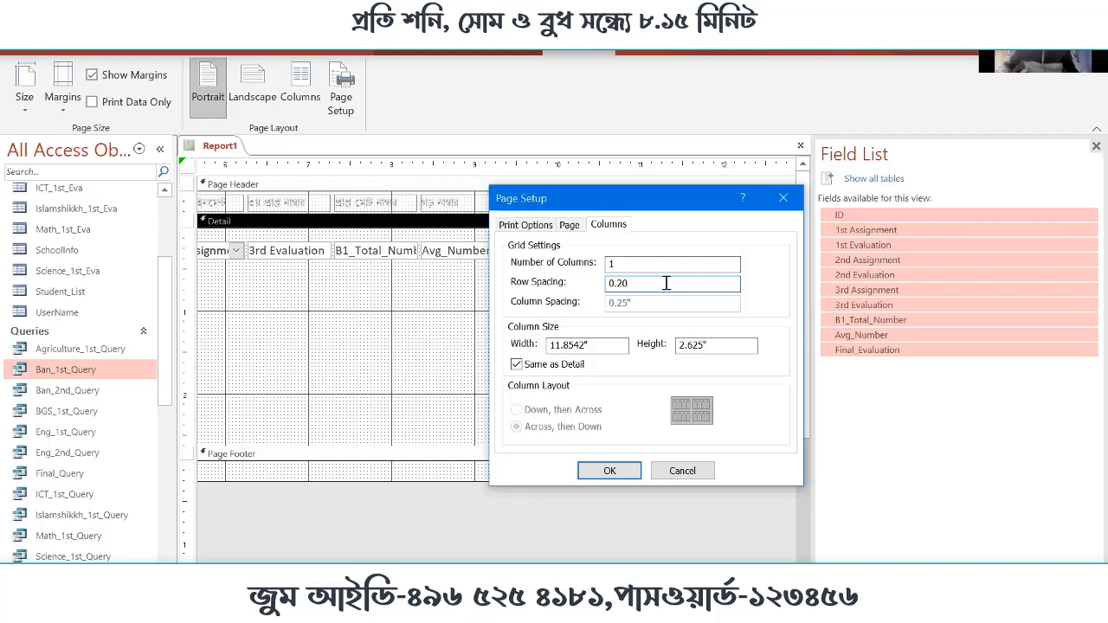
drag(680, 283, 422, 282)
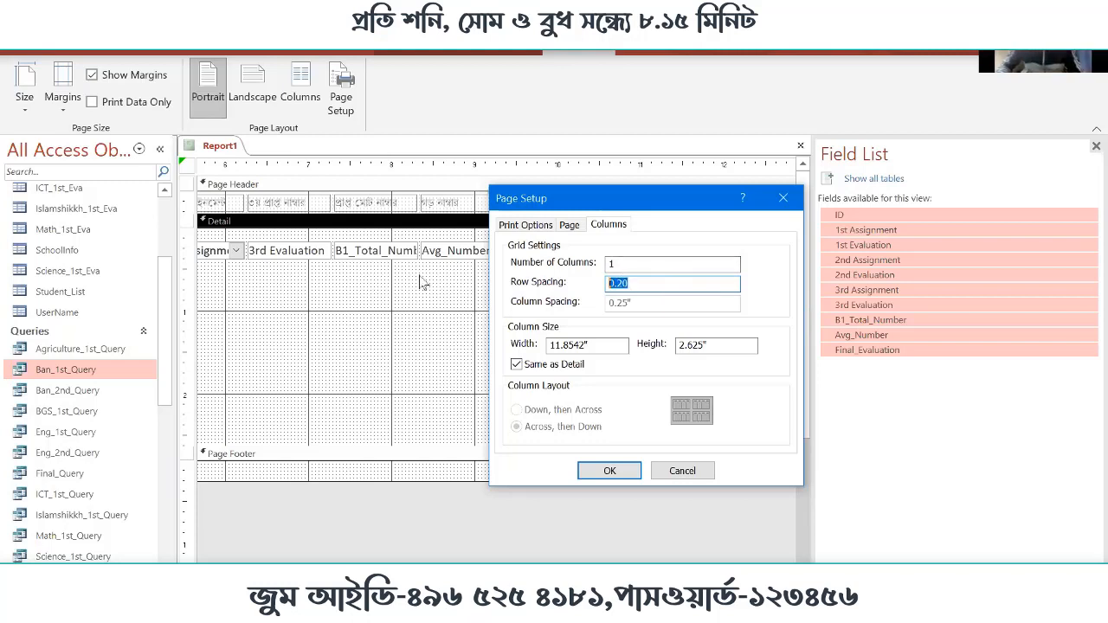
click(663, 282)
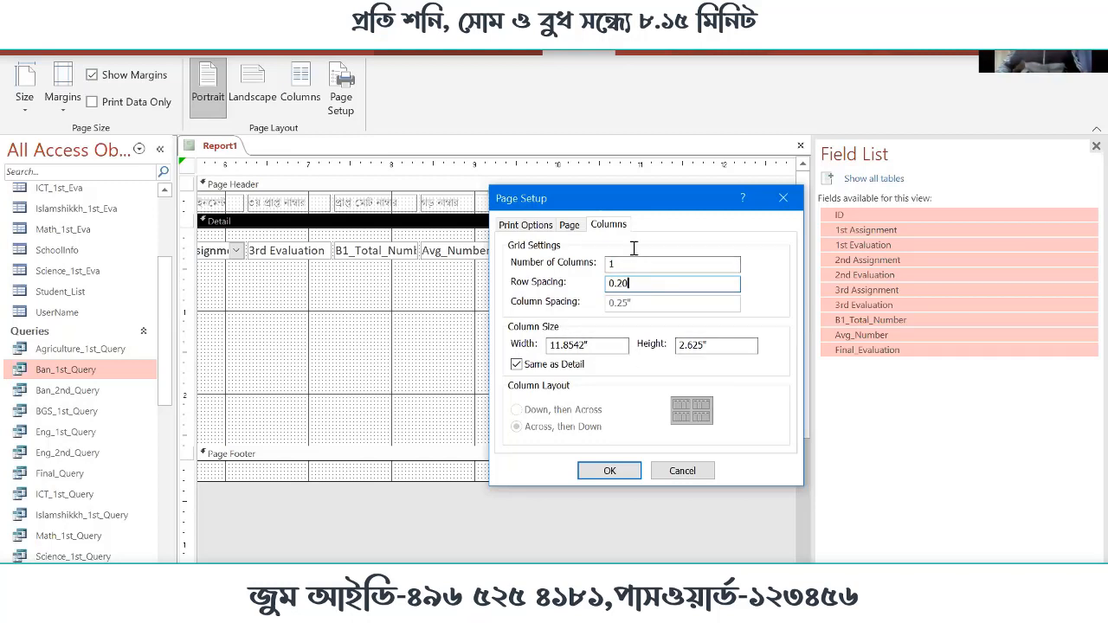
Set the report's number of columns to 3 and apply the page setup
click(658, 262)
double_click(609, 264)
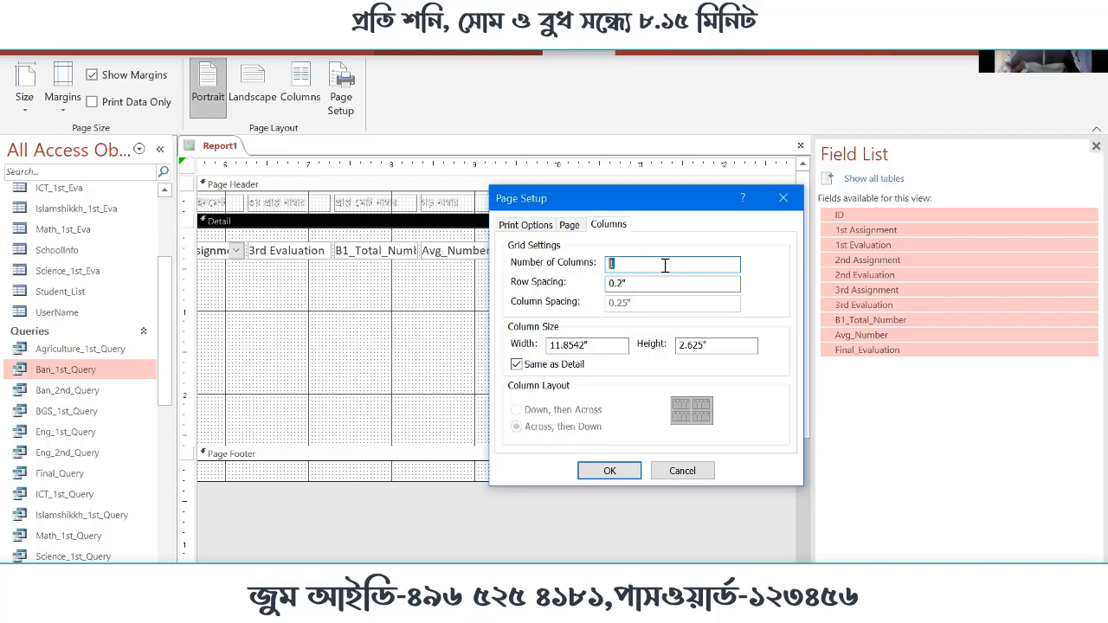
text(3)
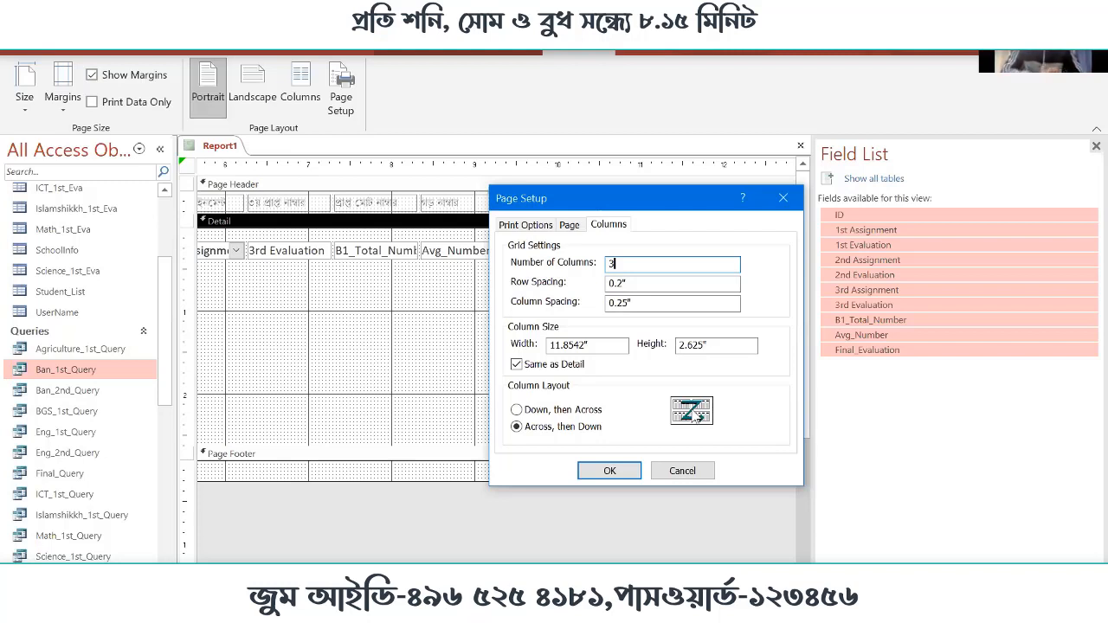
click(609, 471)
Narrow the report to about 10.4 inches and shorten the Detail section to about 1.9 inches
drag(712, 294, 593, 298)
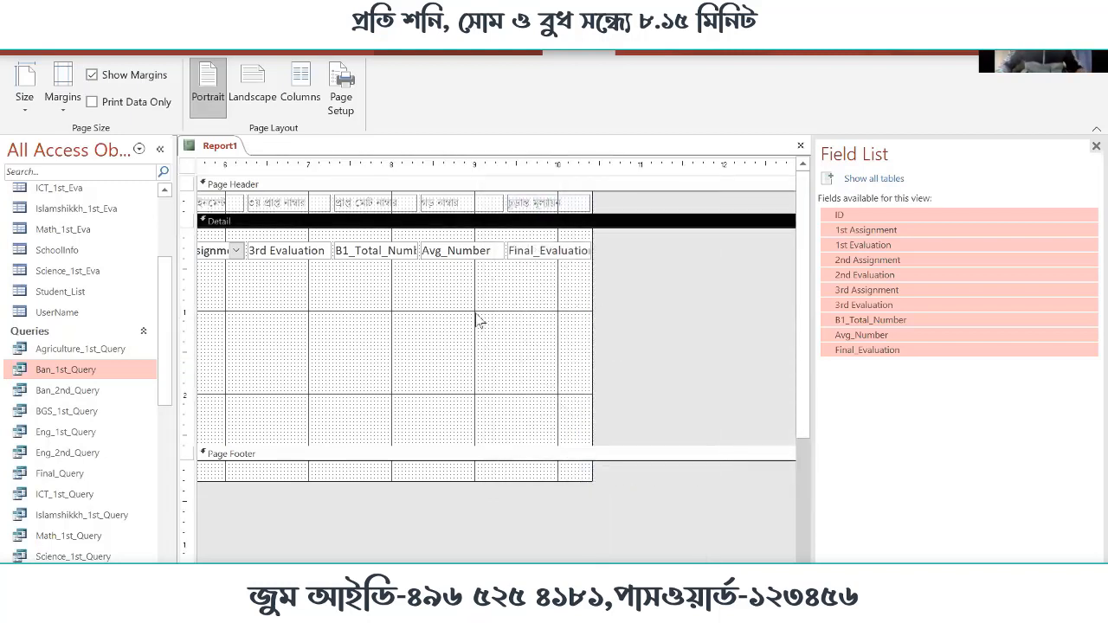
scroll(496, 337, left, 5)
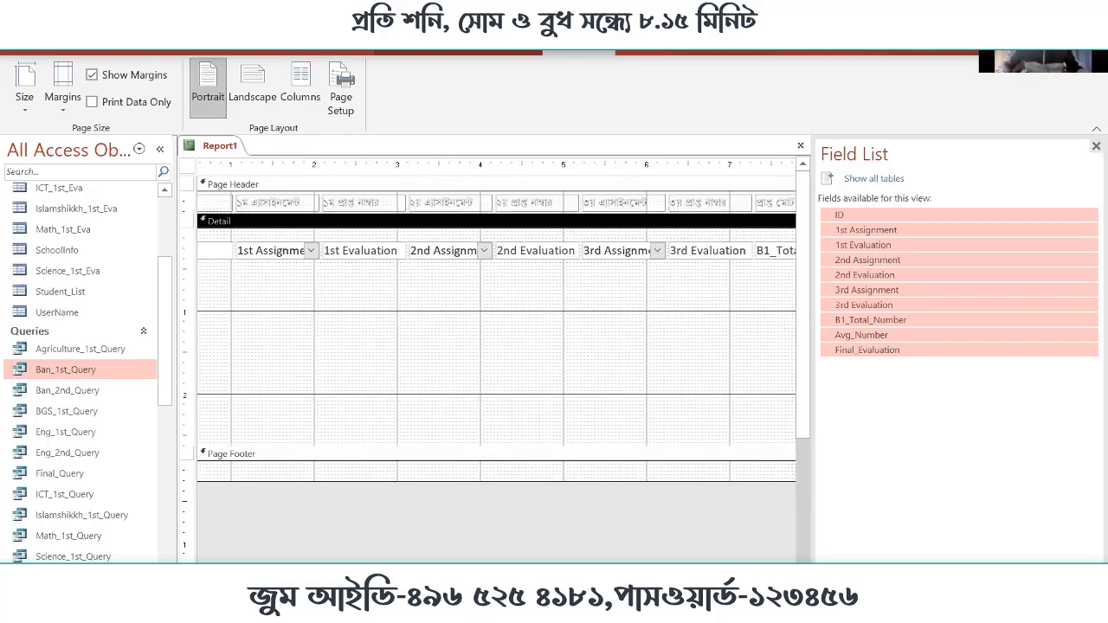
drag(409, 445, 430, 389)
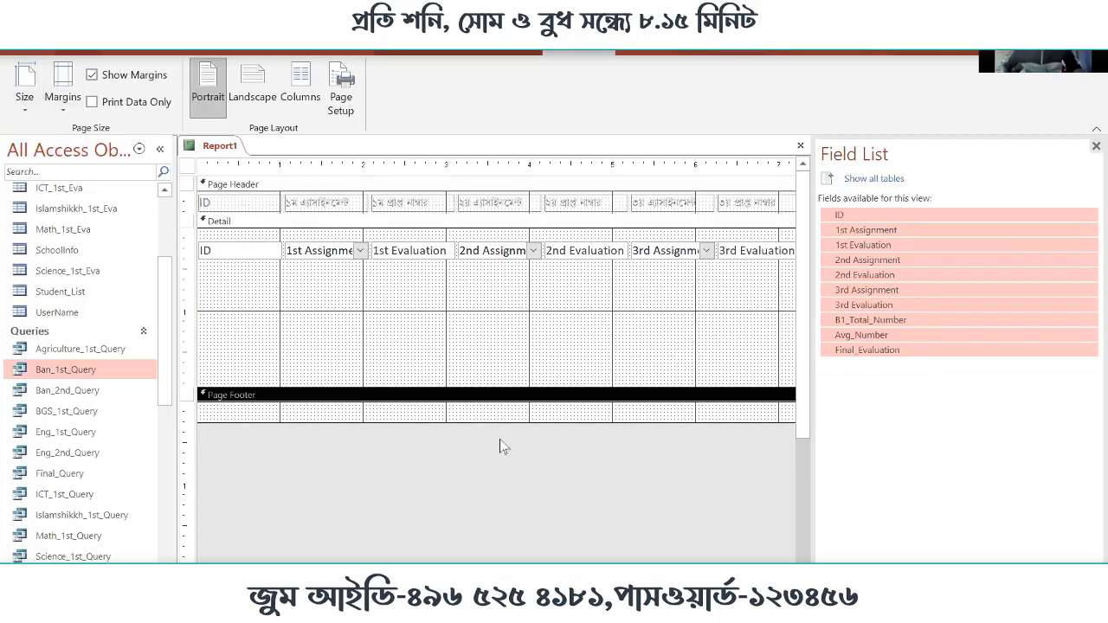
Check the records in Report View, return to Design View and narrow the Field List pane to widen the design area
click(78, 53)
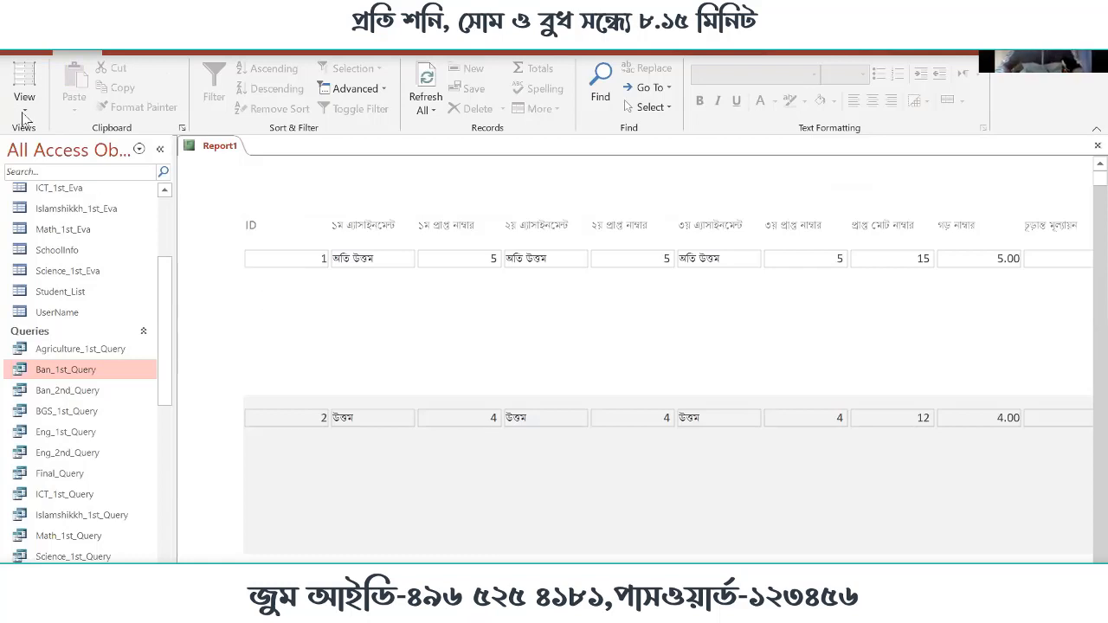
click(24, 110)
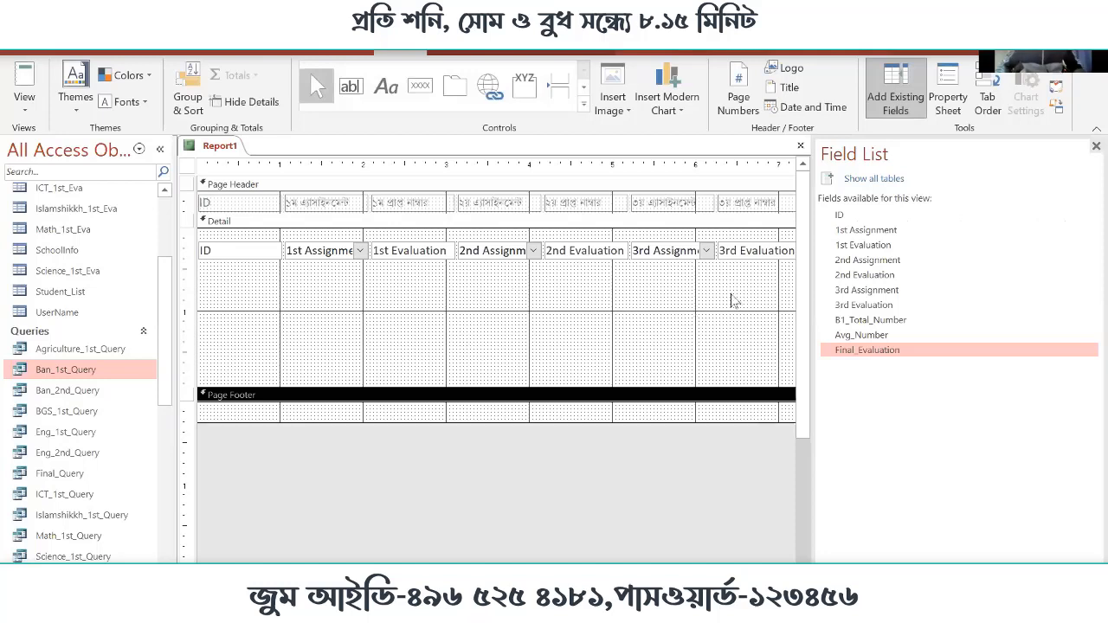
click(495, 292)
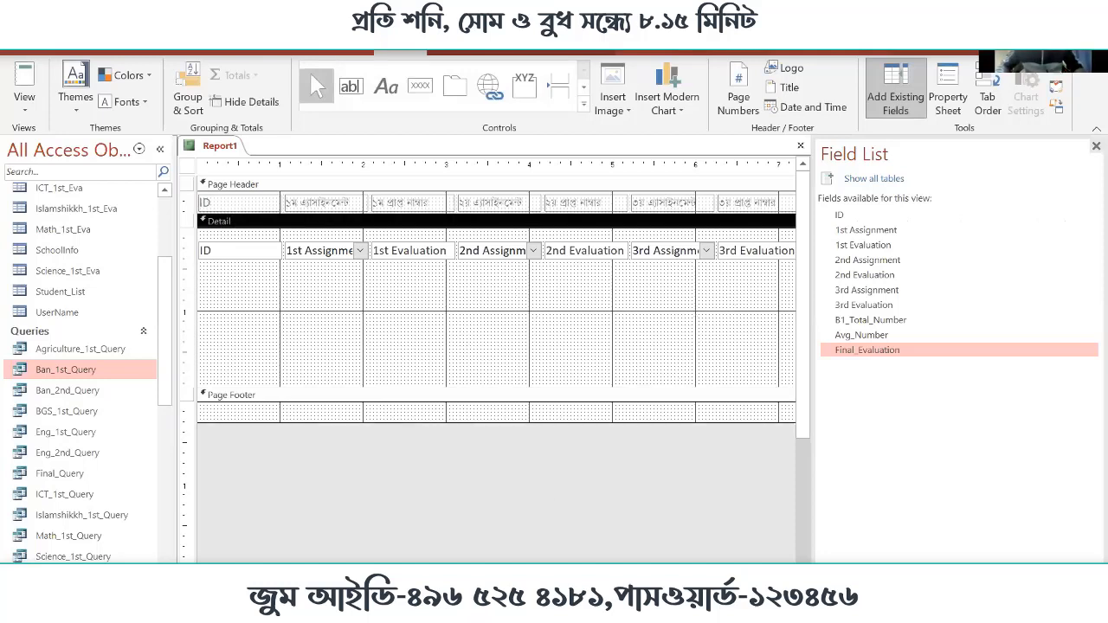
scroll(808, 343, right, 3)
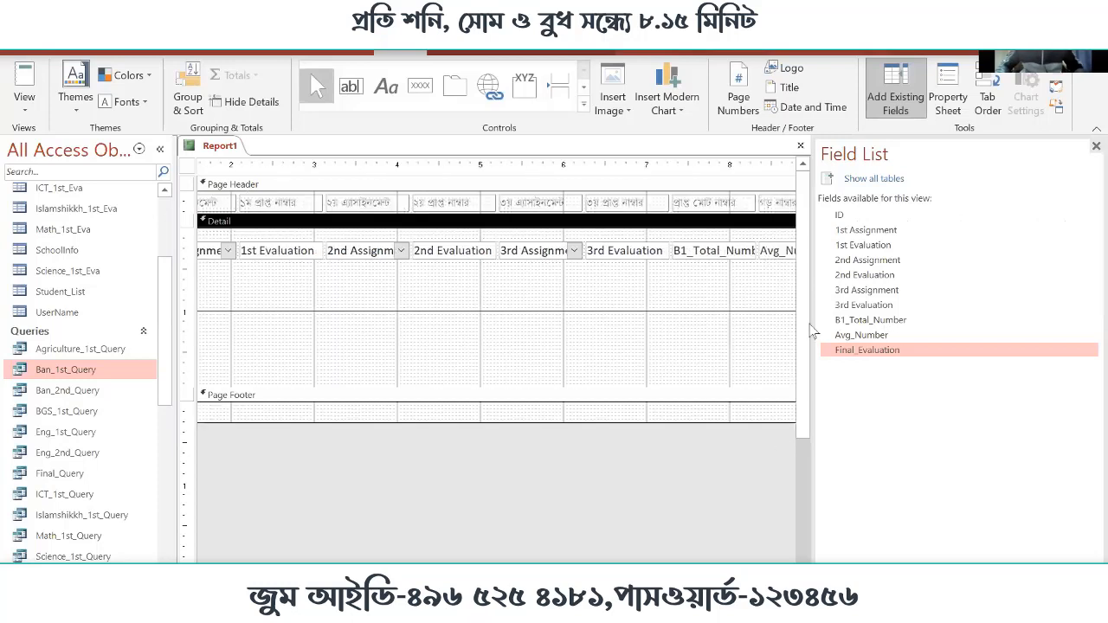
drag(808, 314, 961, 329)
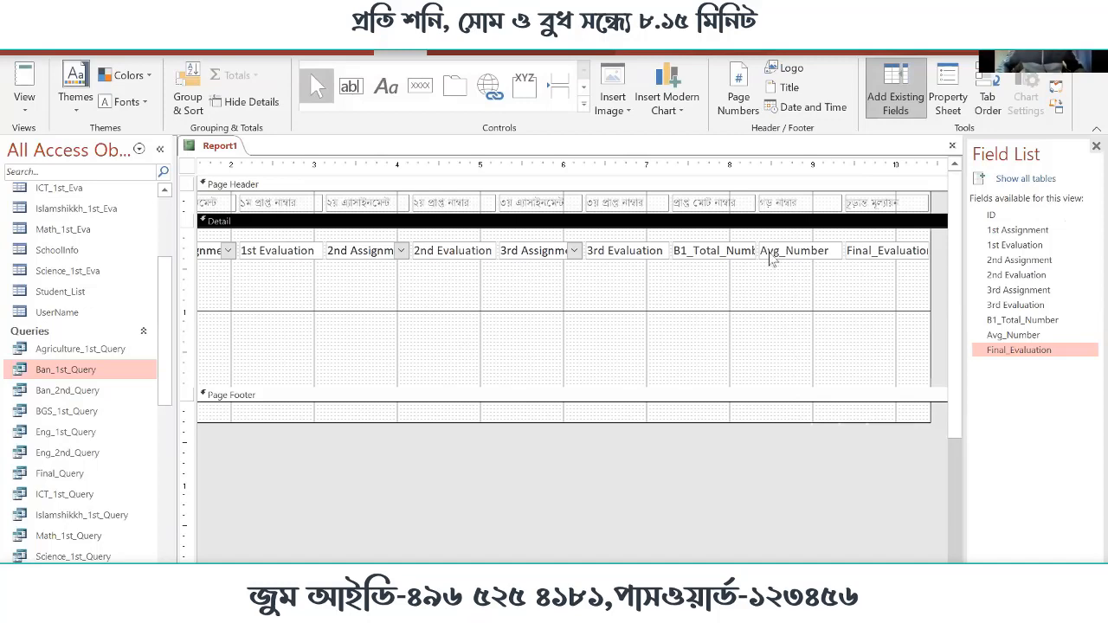
Move all field controls in the Detail section up to the section's top edge
drag(918, 291, 209, 234)
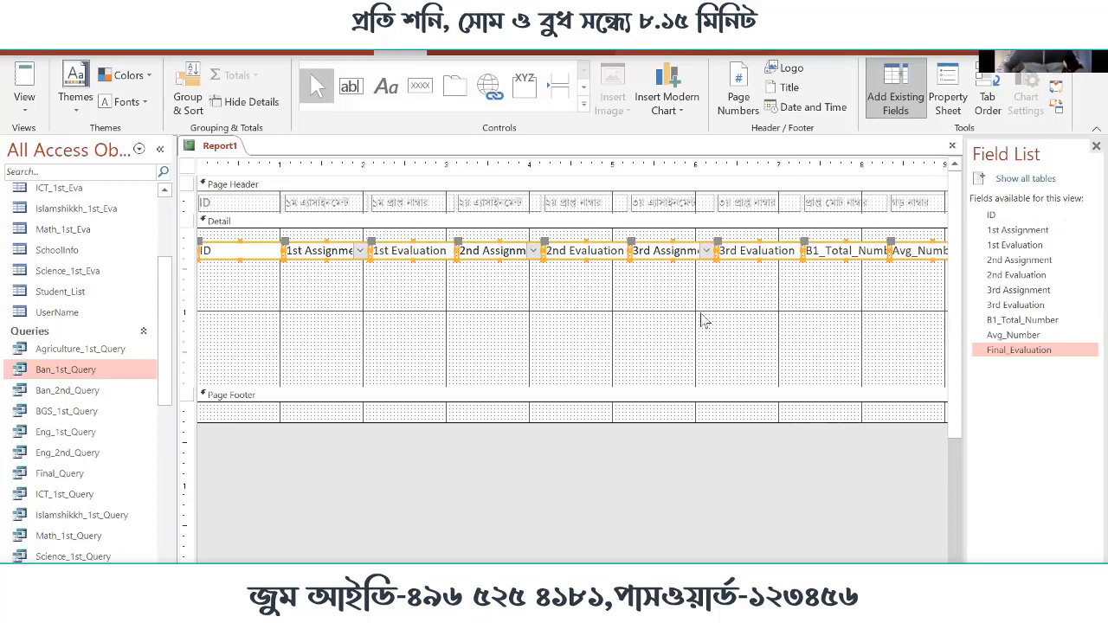
key(Up)
key(Up)
key(Up)
key(Up)
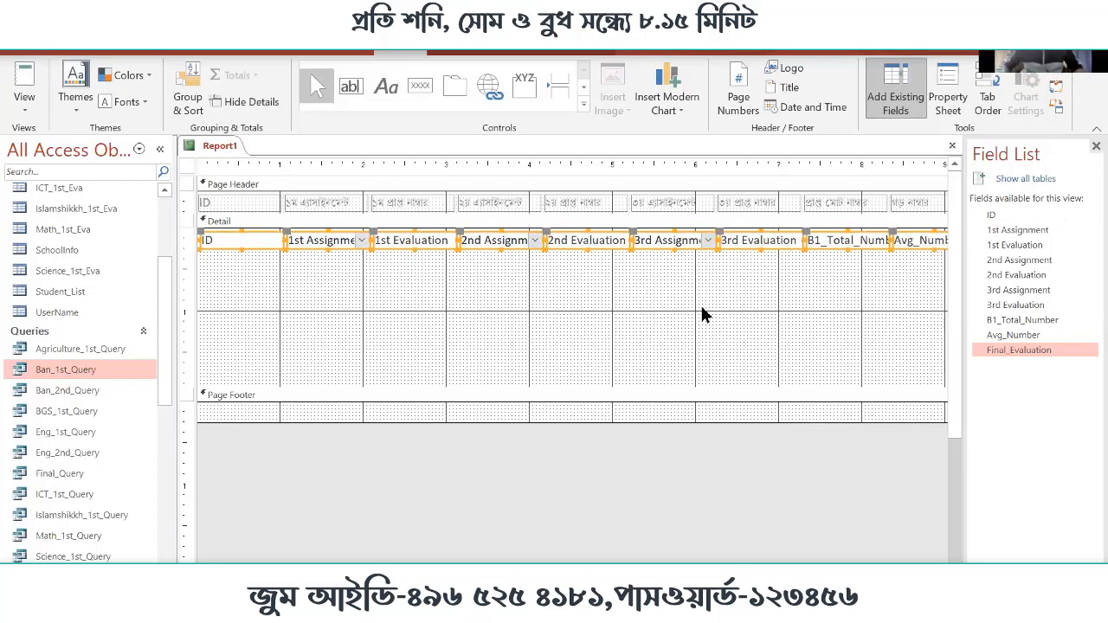
Shrink the Detail section to the height of its field row and reduce the Page Footer to almost no height
click(701, 310)
drag(667, 388, 665, 251)
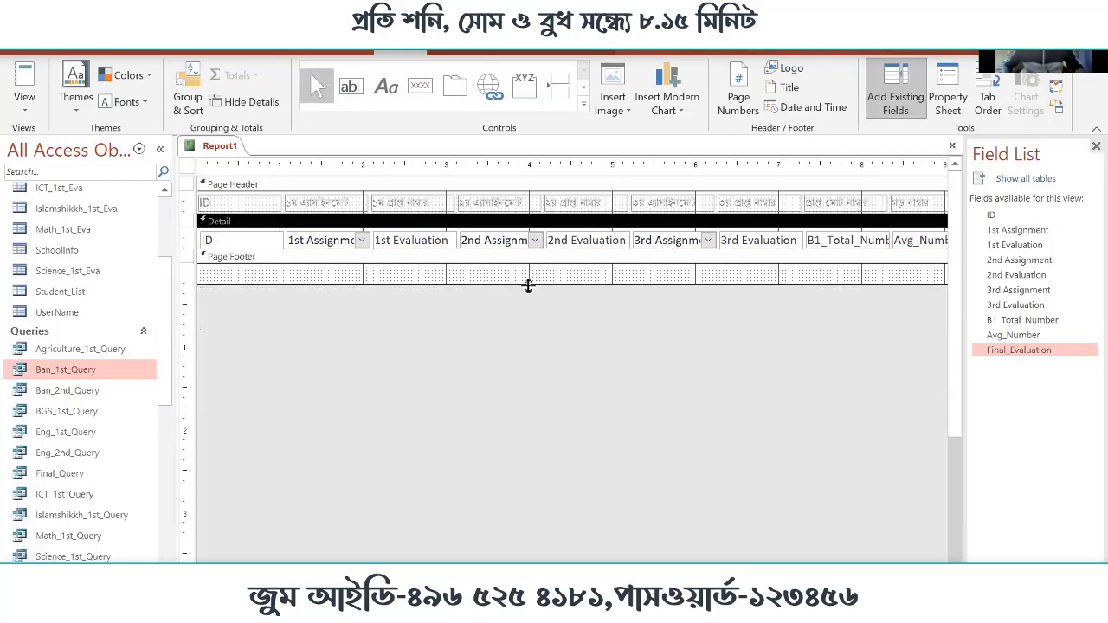
drag(527, 285, 527, 265)
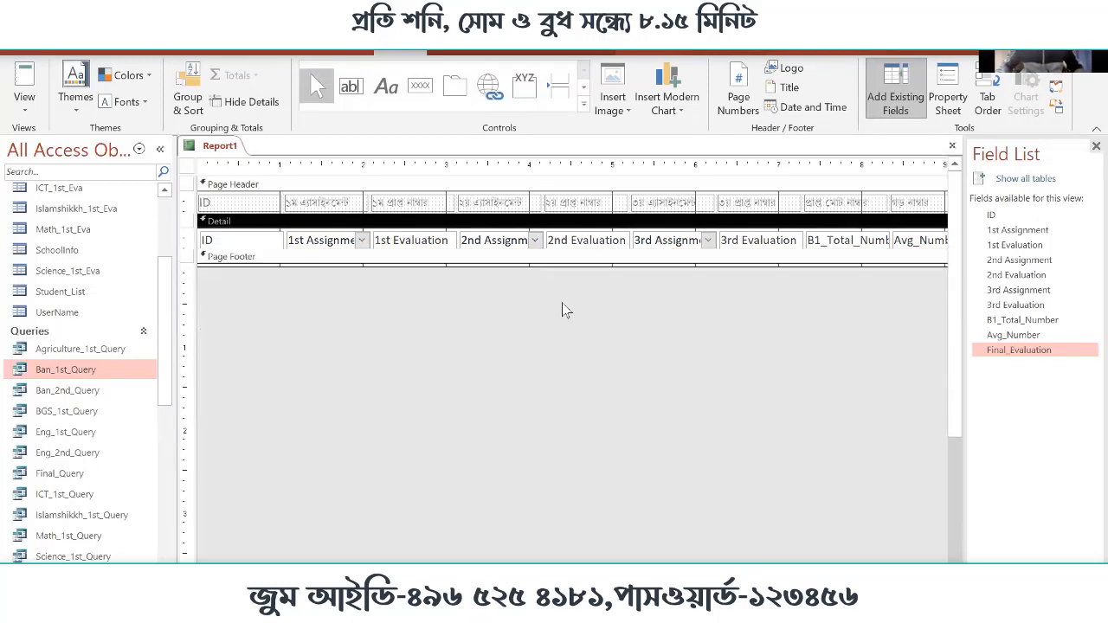
Show the report in Report View, look through the evaluation records and select the one with ID 3
click(33, 83)
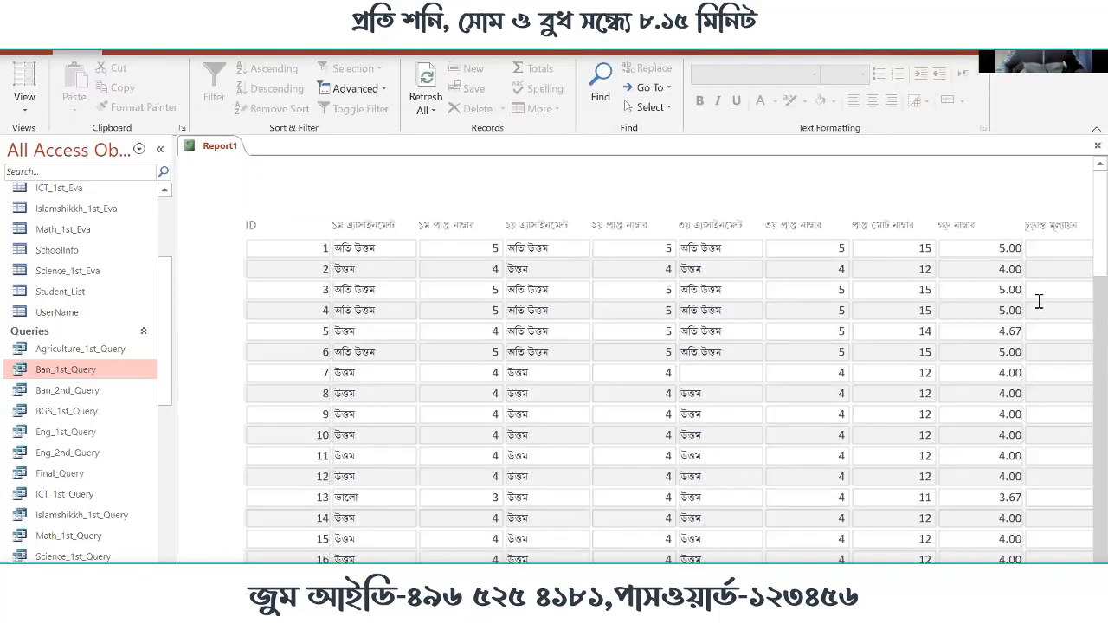
scroll(412, 294, down, 2)
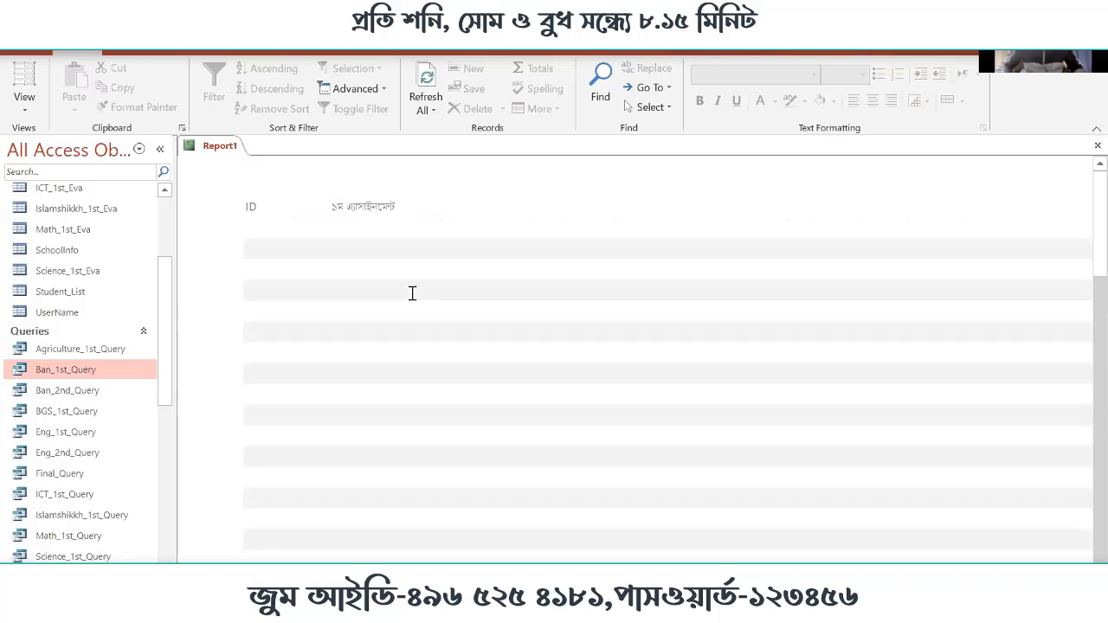
scroll(294, 275, up, 2)
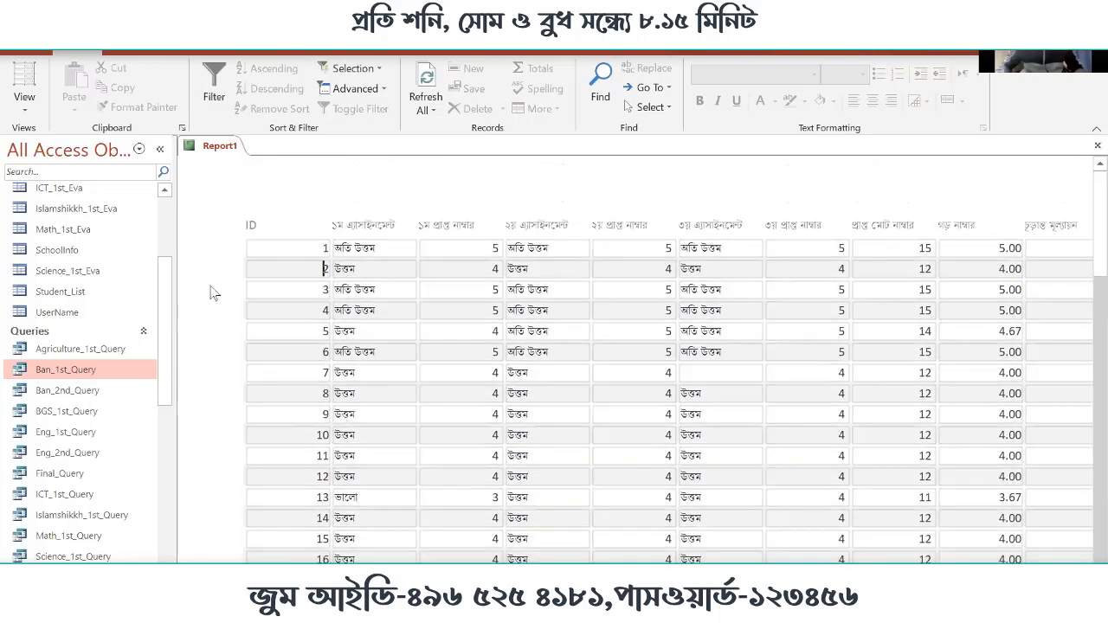
click(249, 290)
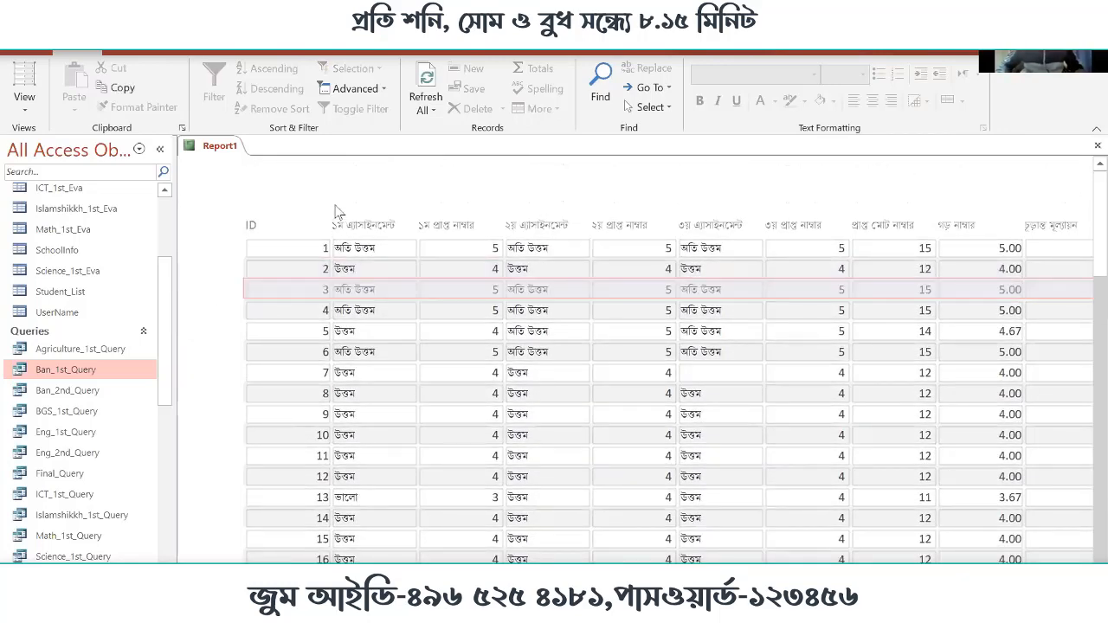
Open the report in Print Preview and zoom in and out to examine how the columns fit the page
right_click(312, 183)
click(393, 258)
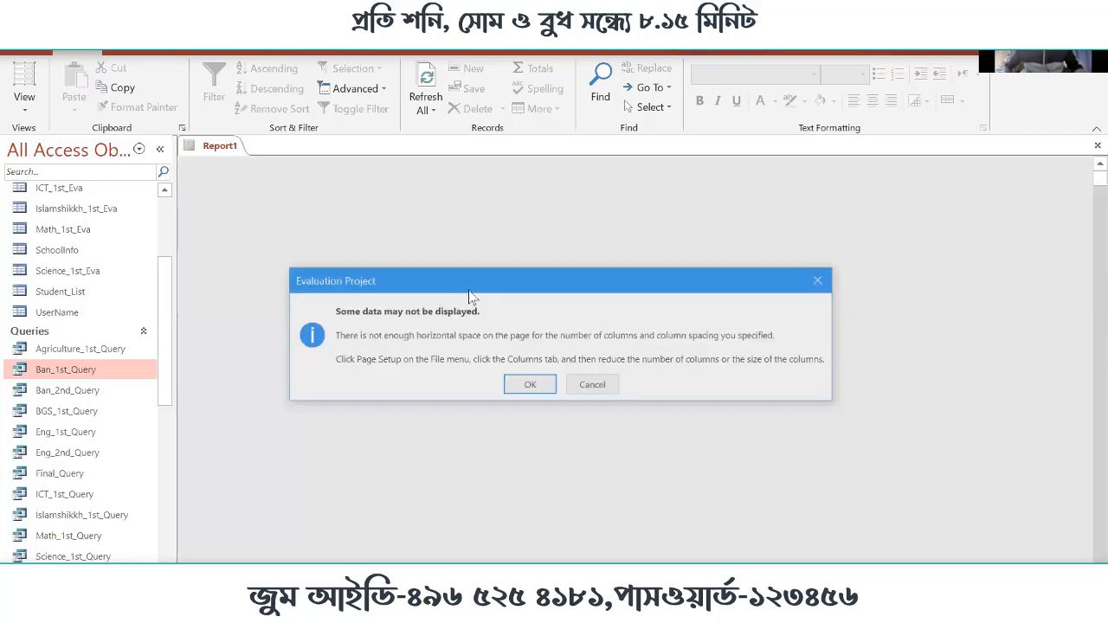
click(530, 385)
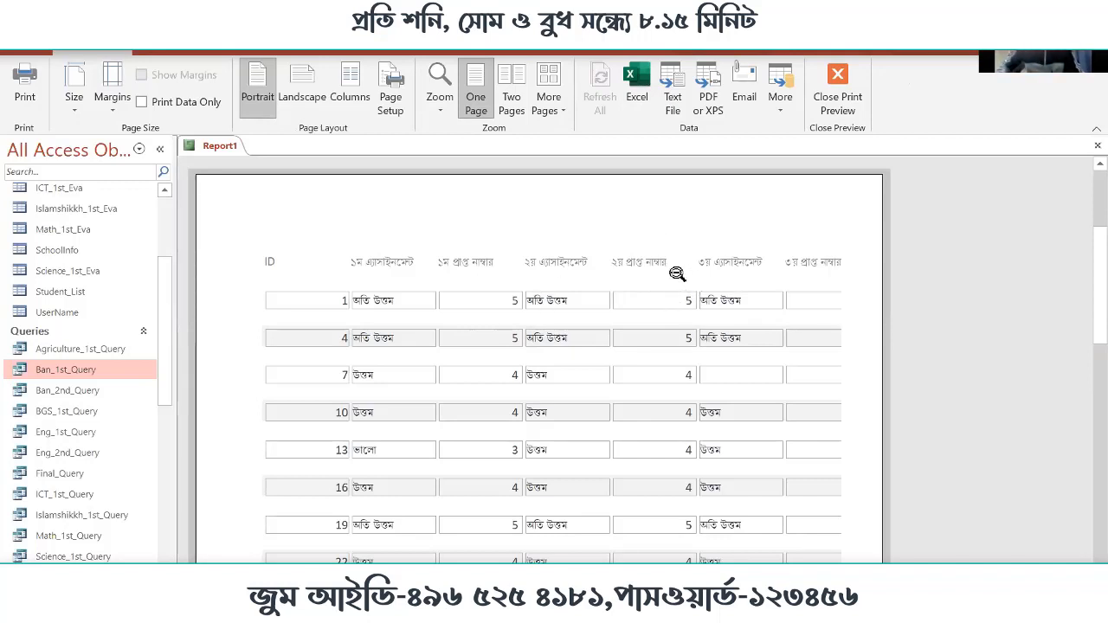
click(453, 302)
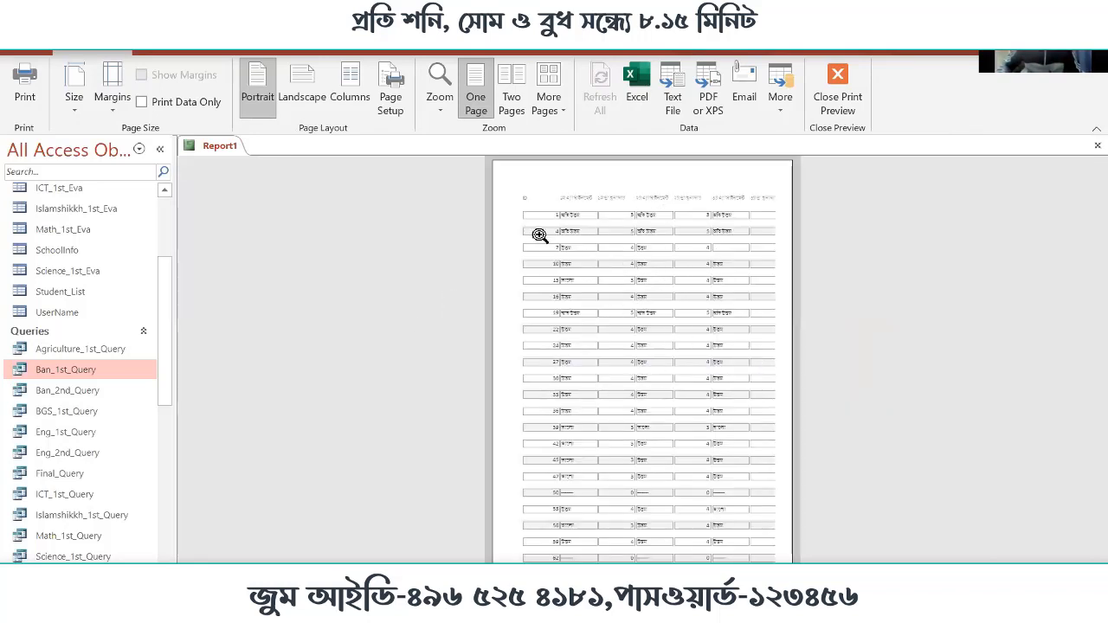
click(539, 206)
click(524, 294)
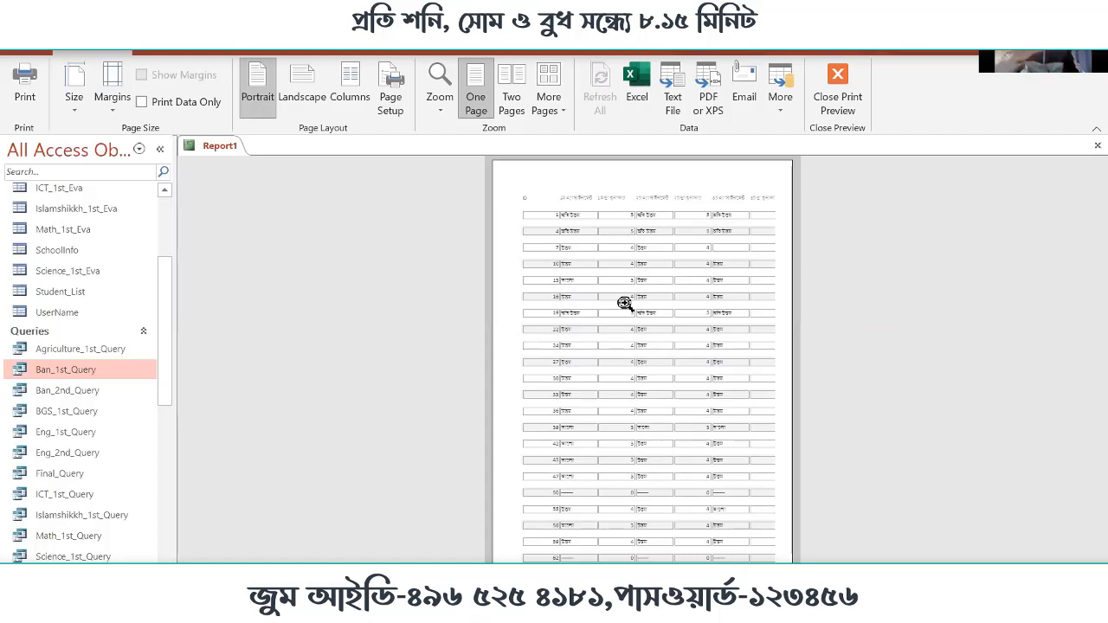
Return the report to Report View and select the record with ID 5
right_click(497, 198)
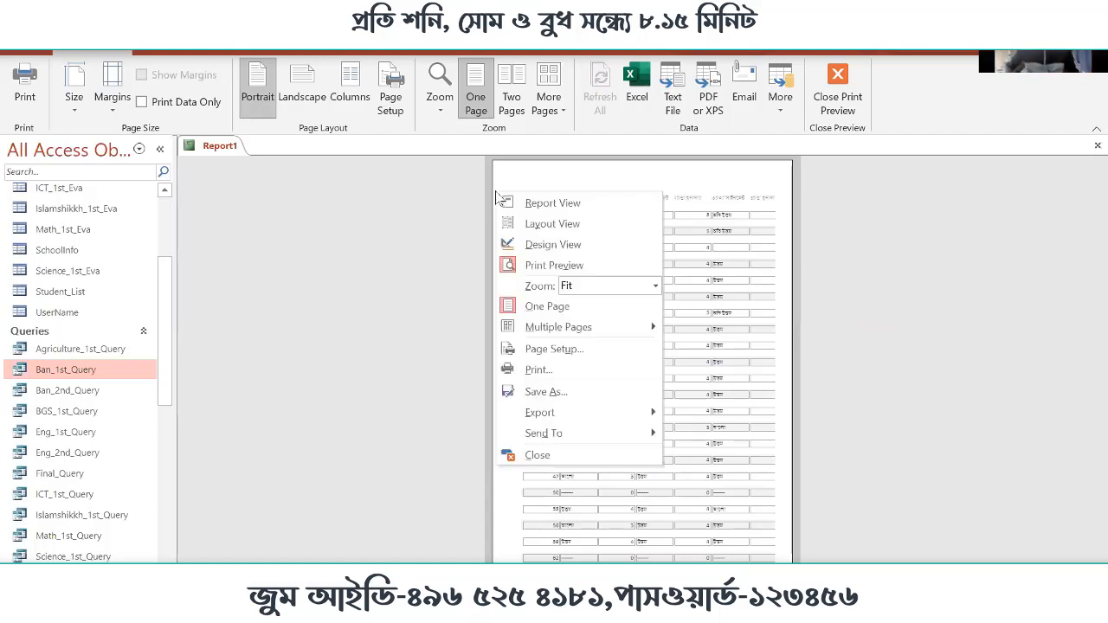
click(578, 212)
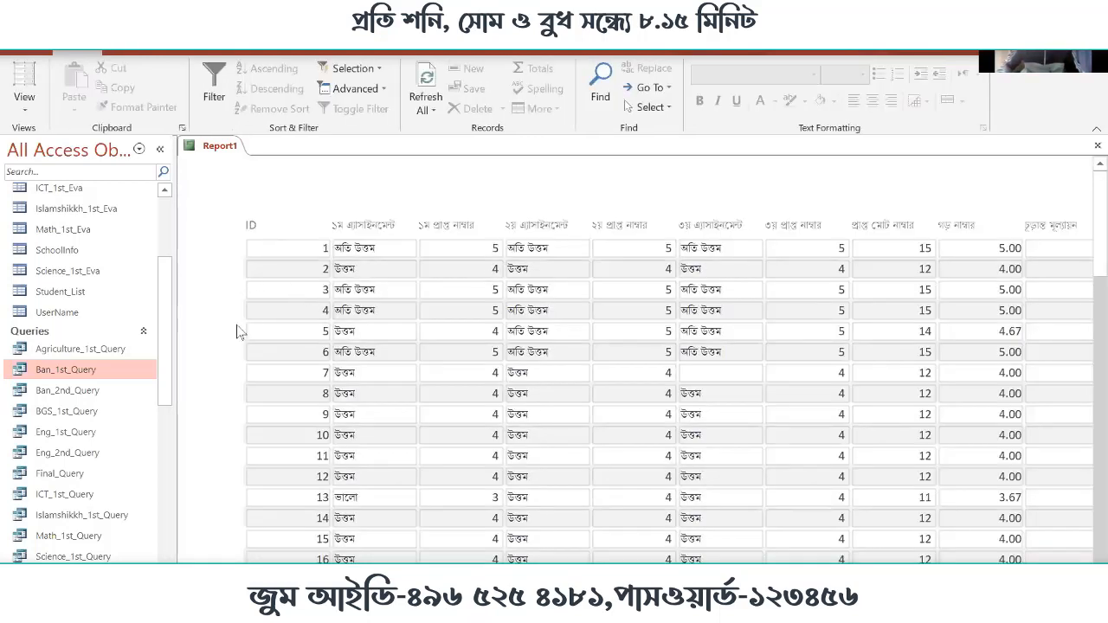
click(251, 276)
click(287, 329)
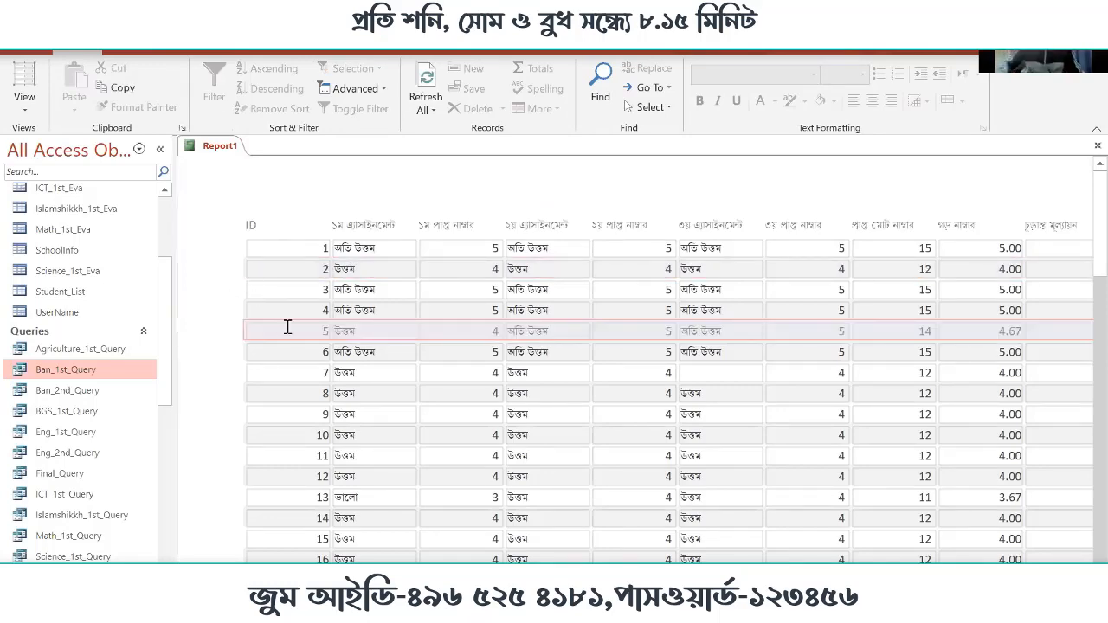
Switch the report from Report View to Design View and show a widened Property Sheet for the Detail section
scroll(289, 337, down, 5)
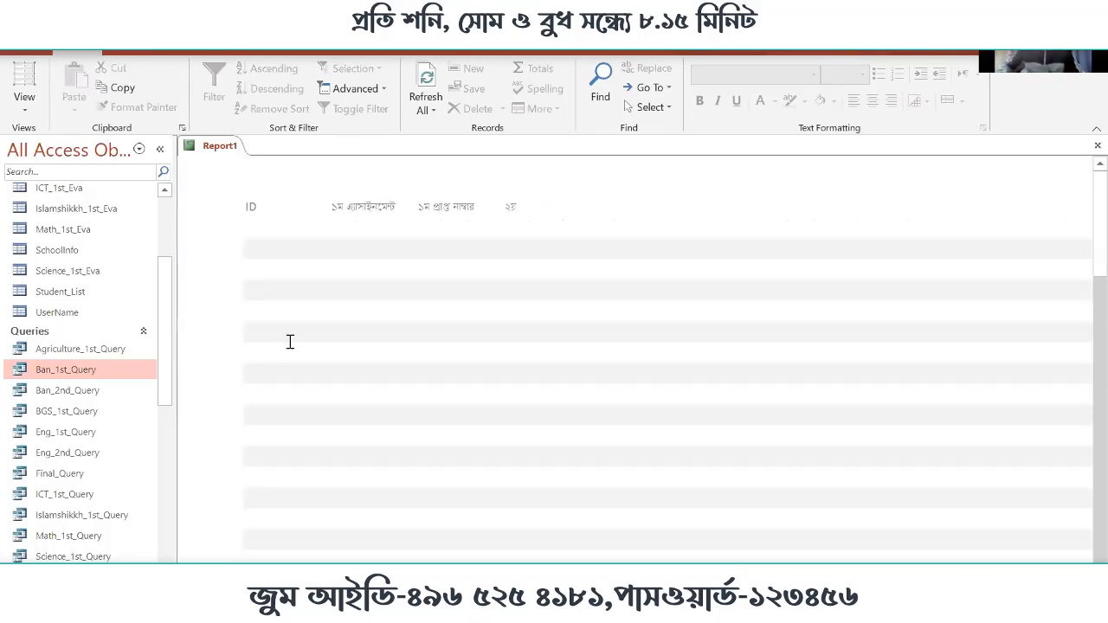
scroll(290, 328, up, 5)
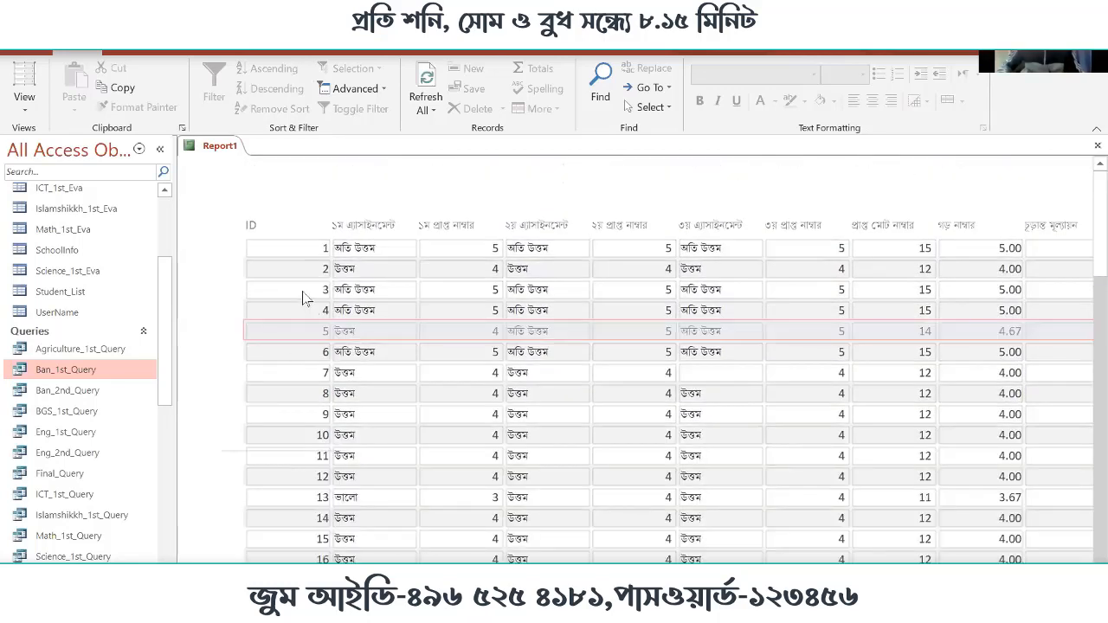
right_click(221, 221)
click(827, 353)
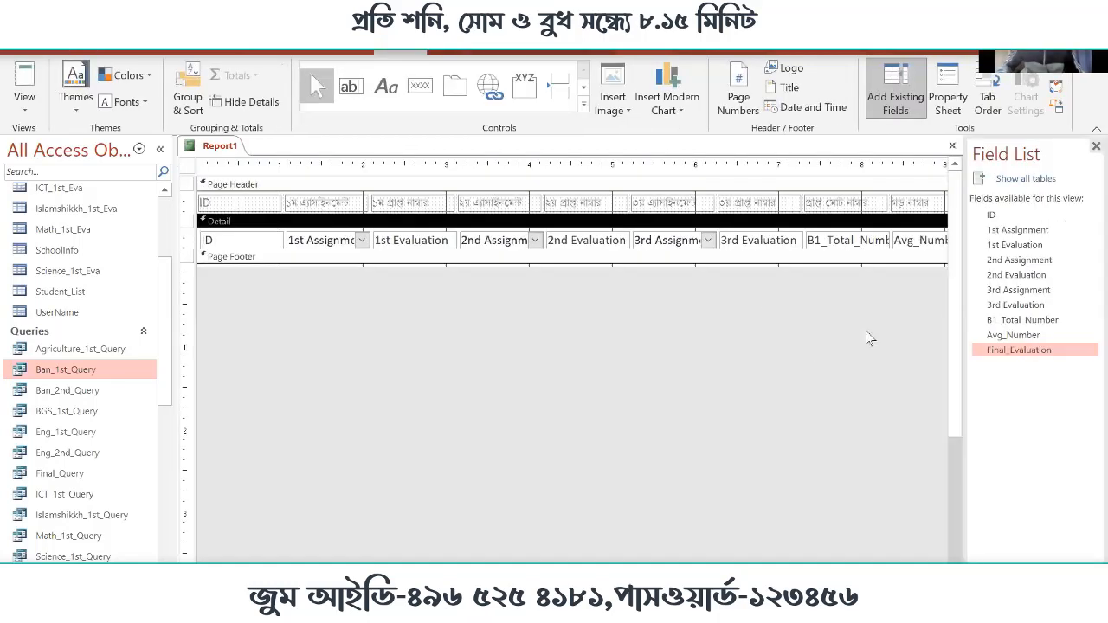
click(948, 98)
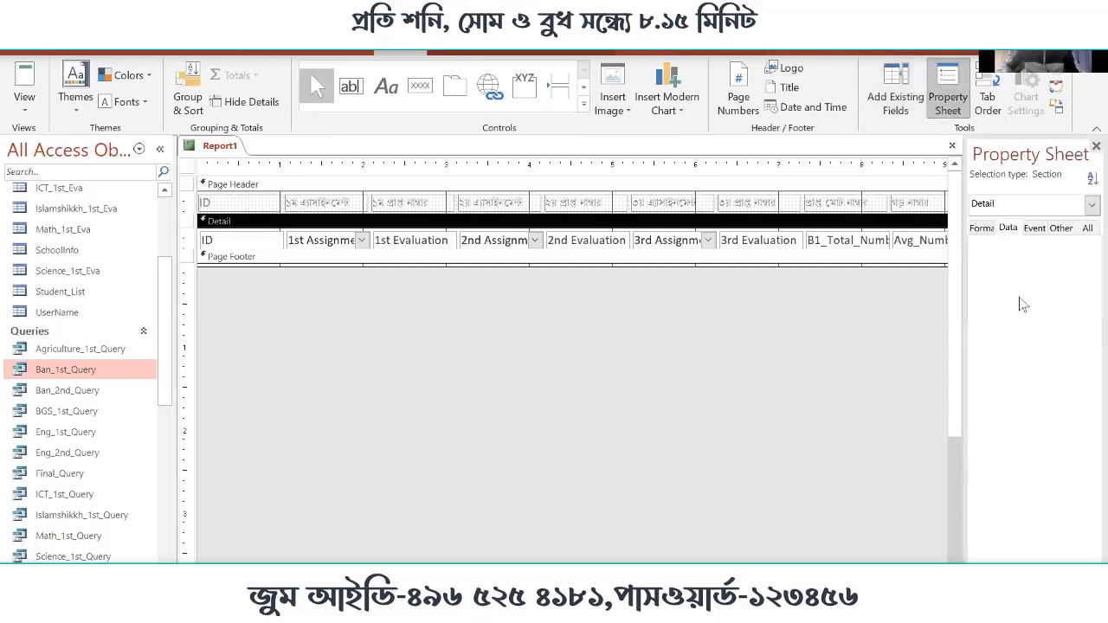
drag(897, 257, 897, 256)
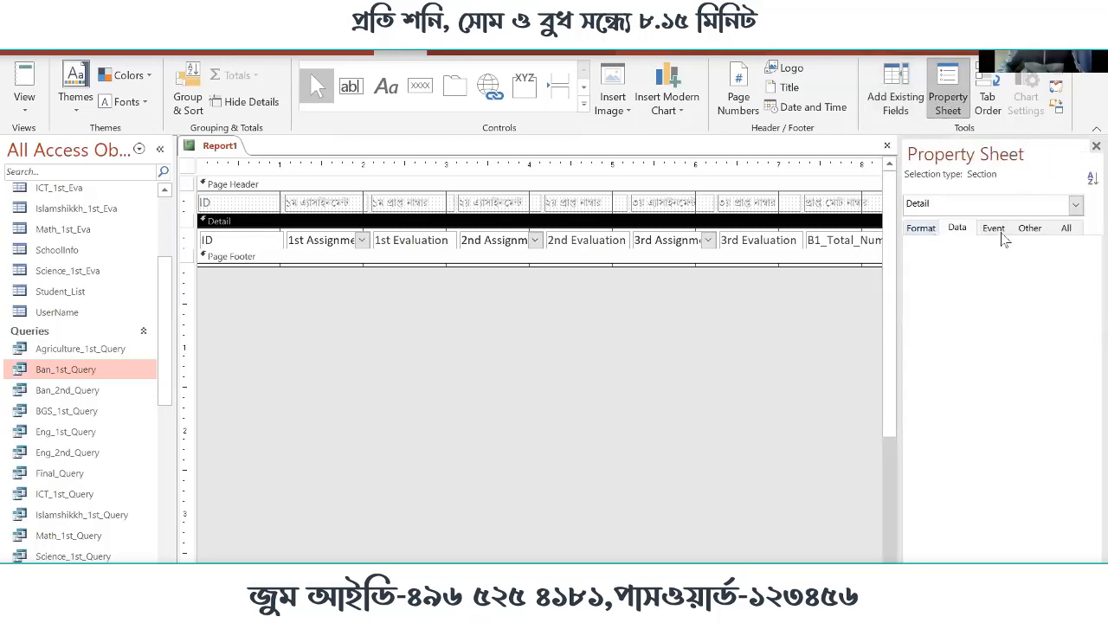
Examine the Detail section's Other and Event properties and the whole report's Format, Data, Event and Other properties
click(1029, 229)
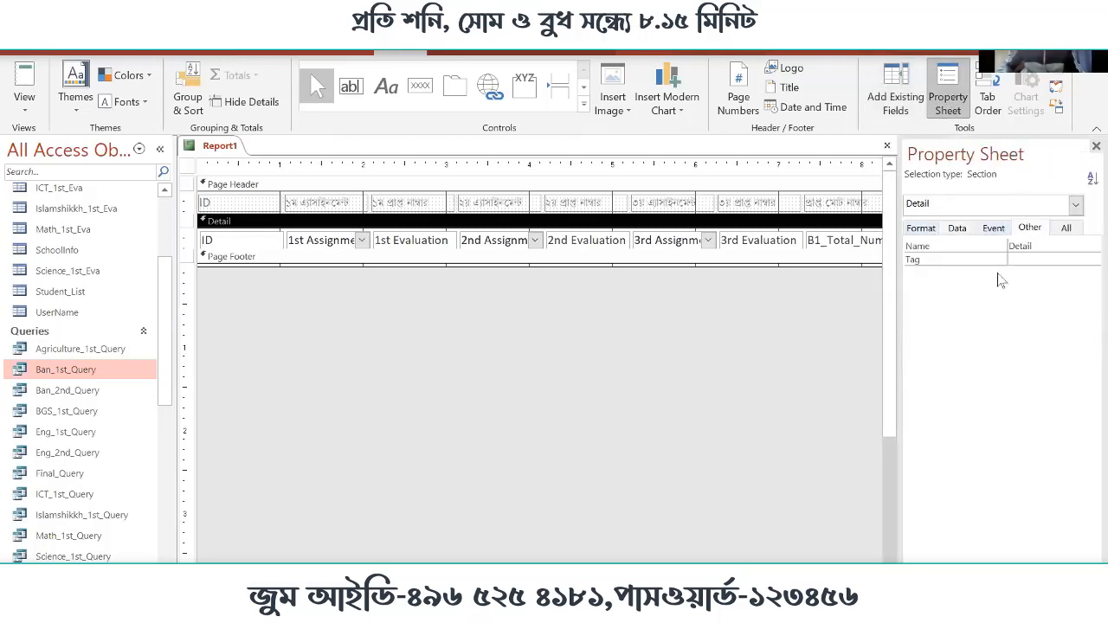
click(994, 228)
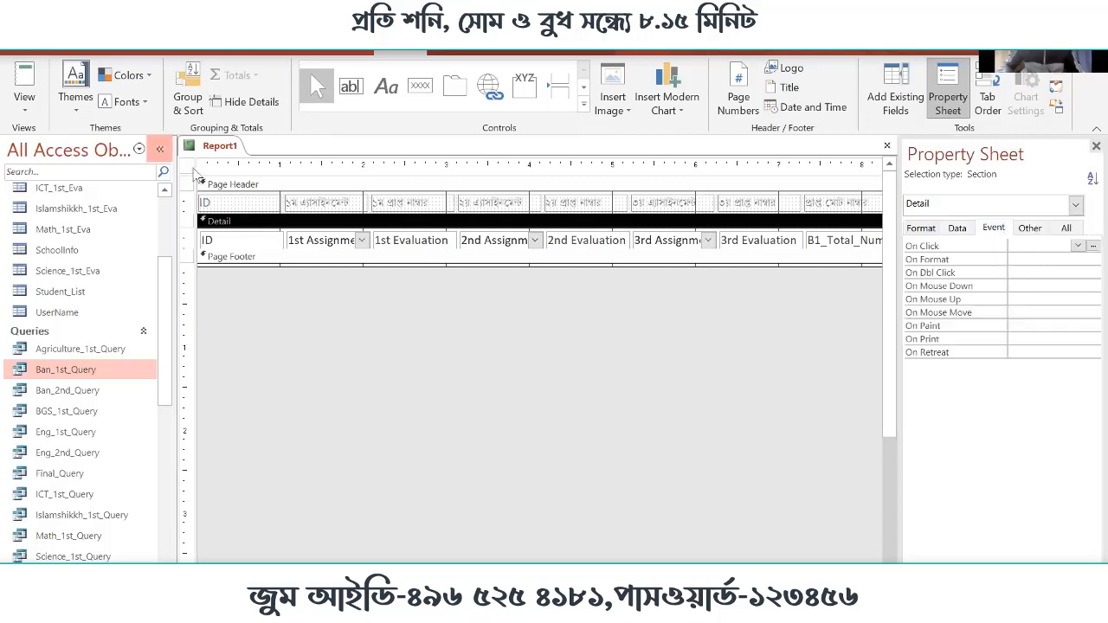
click(188, 165)
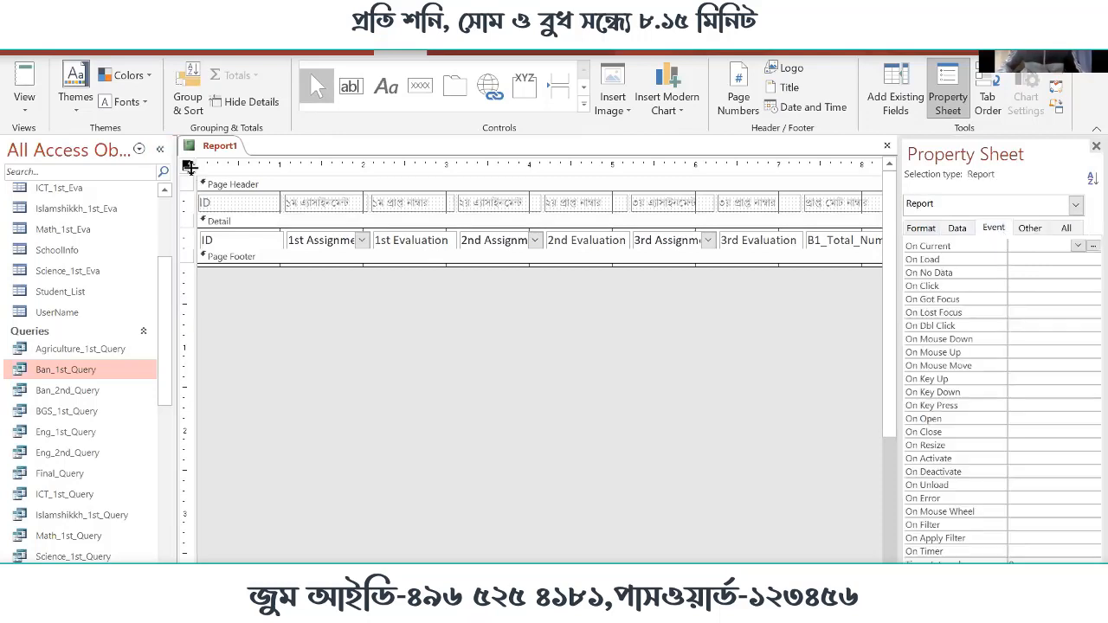
click(1029, 228)
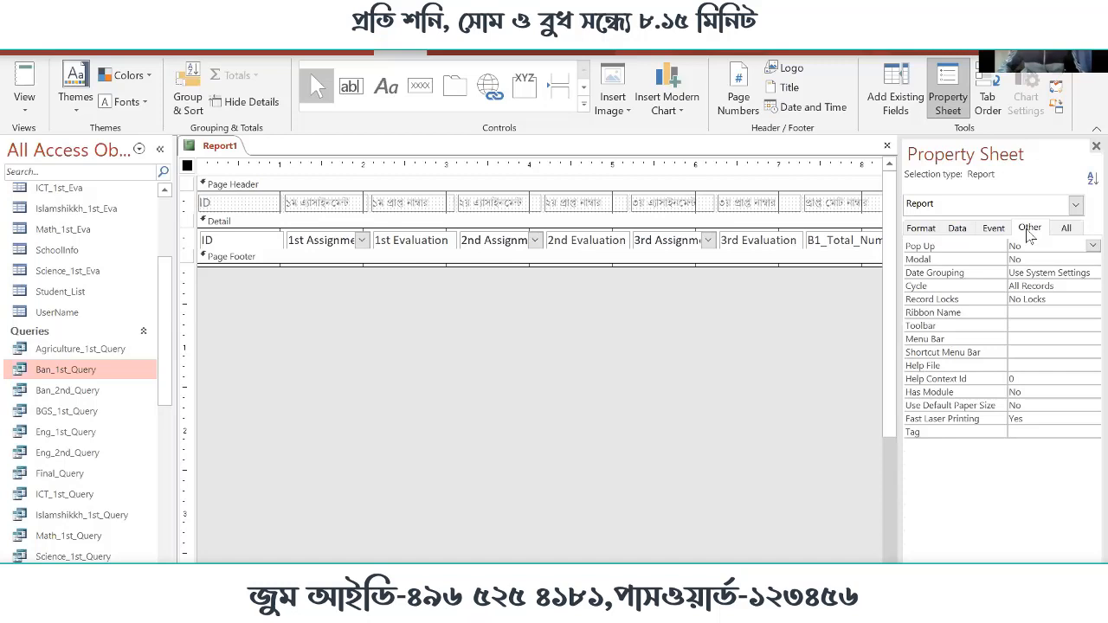
click(921, 229)
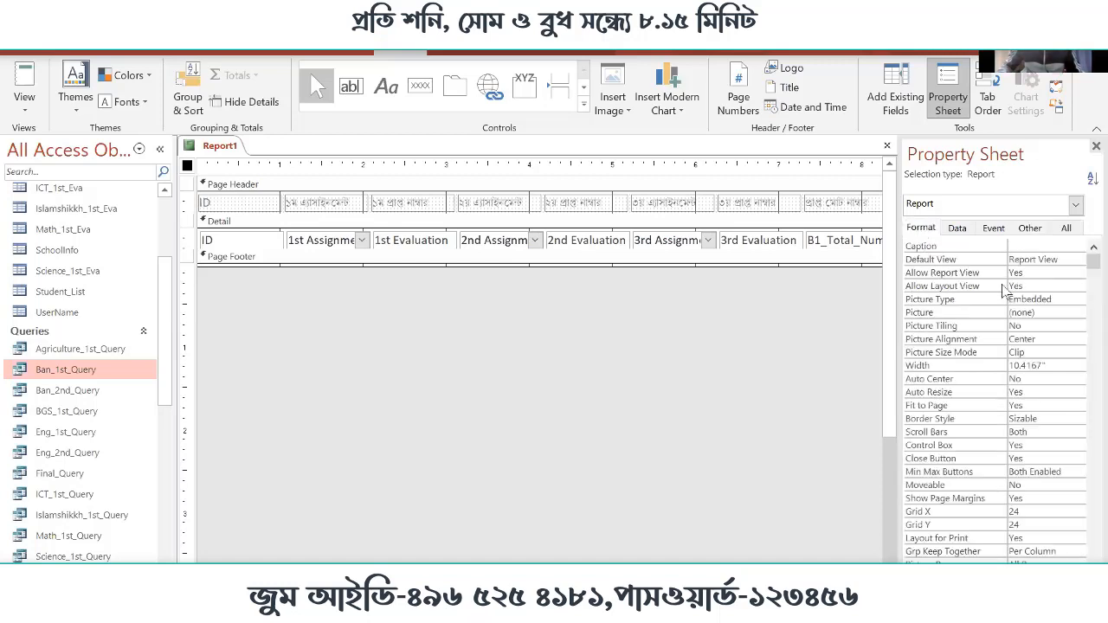
scroll(1055, 385, down, 1)
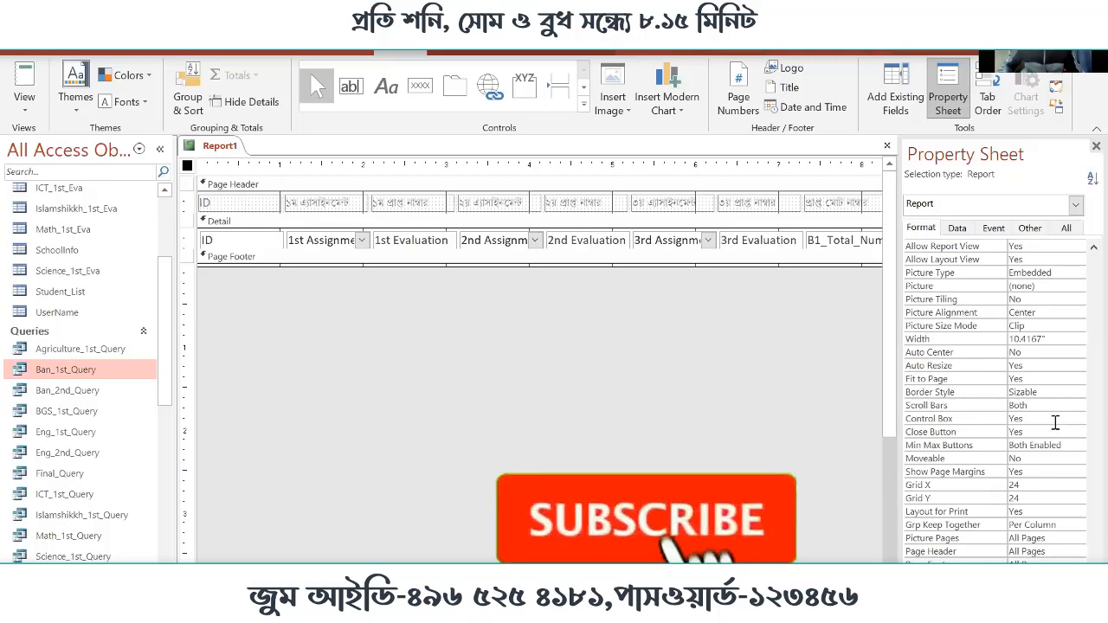
scroll(1058, 402, up, 1)
click(957, 228)
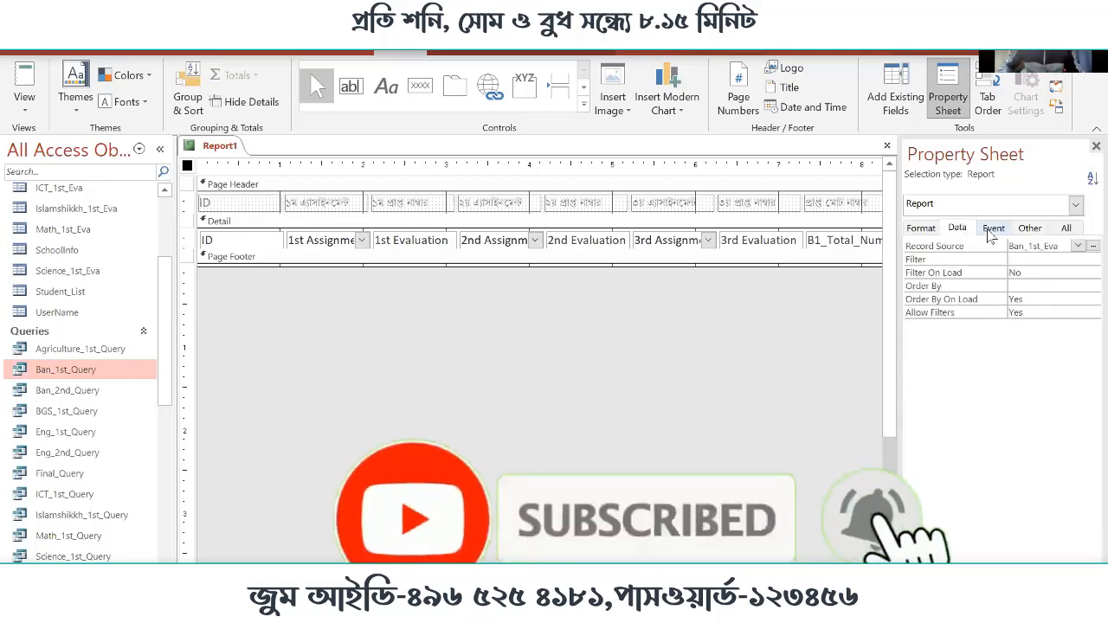
click(993, 227)
click(1030, 228)
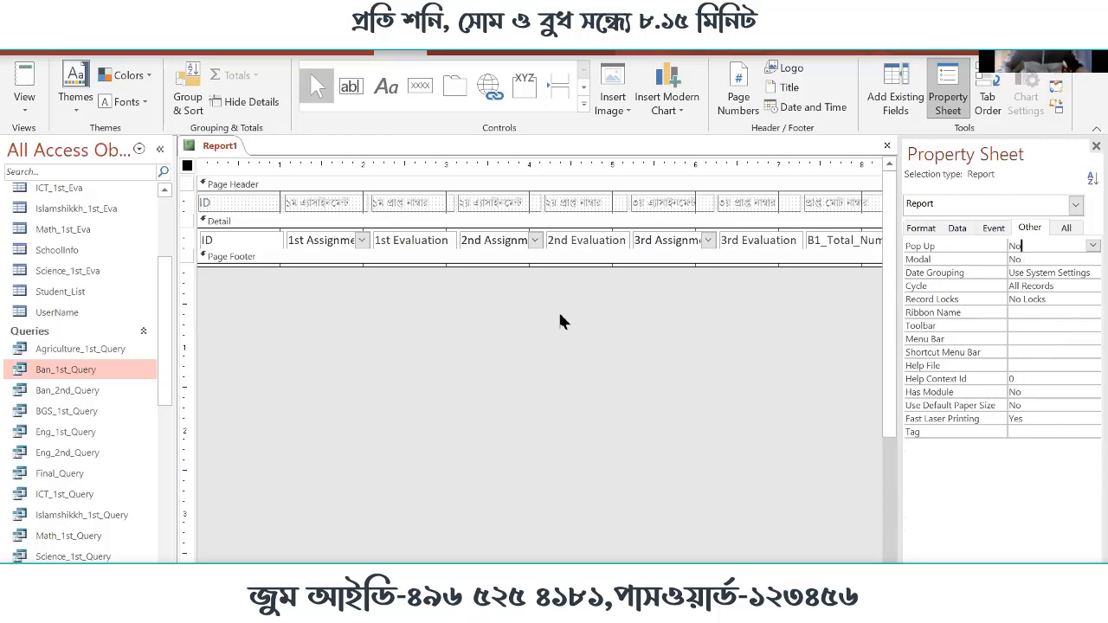
Save the report design and close the report
key(ctrl+s)
click(565, 257)
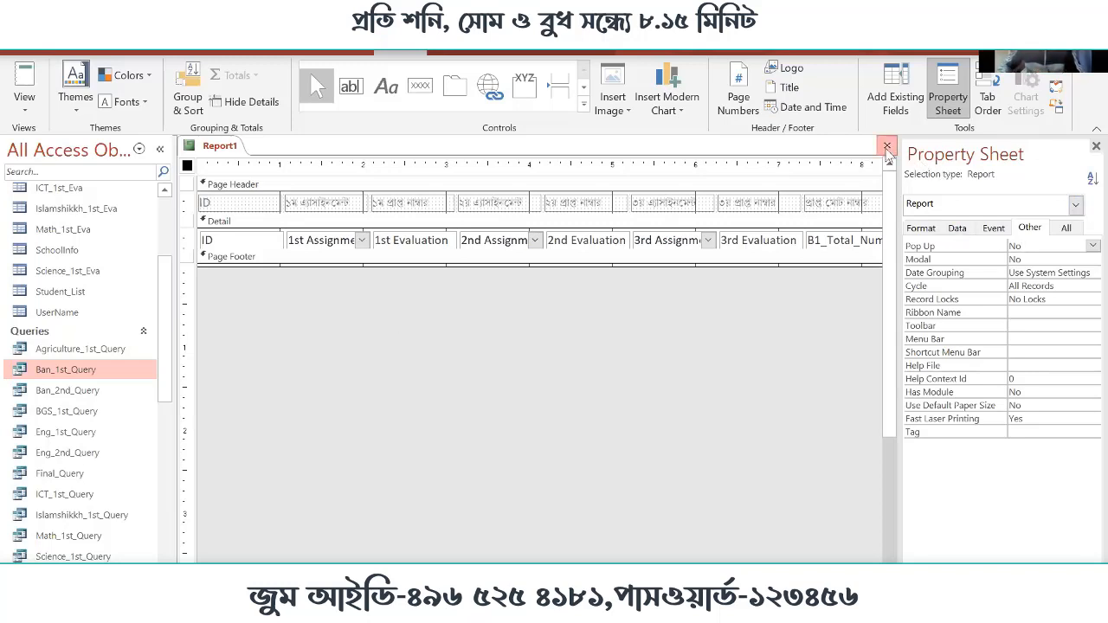
click(886, 145)
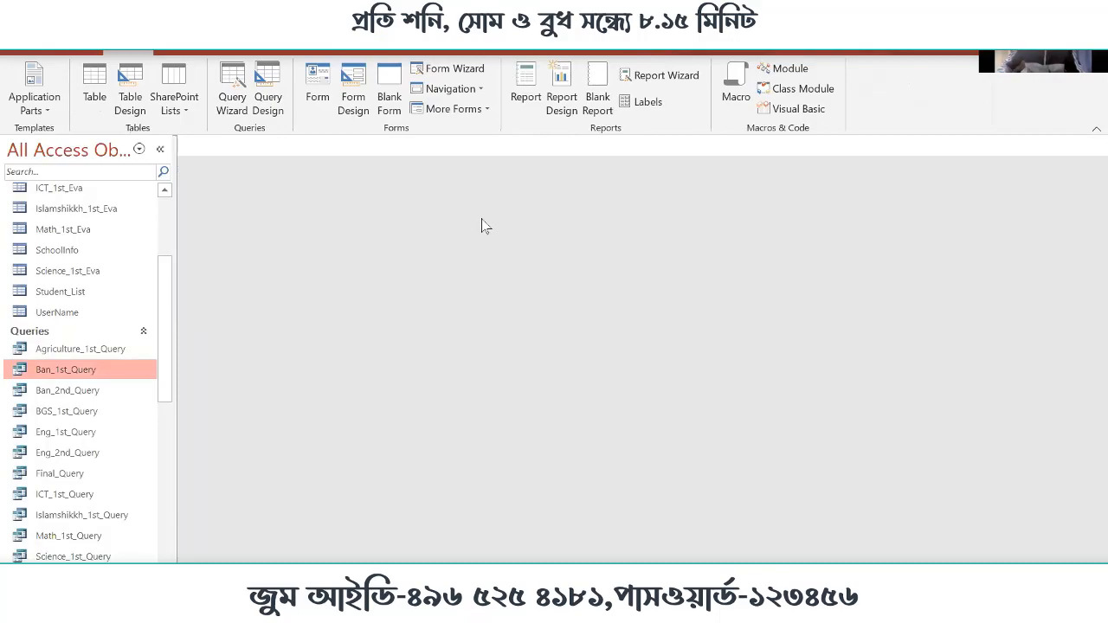